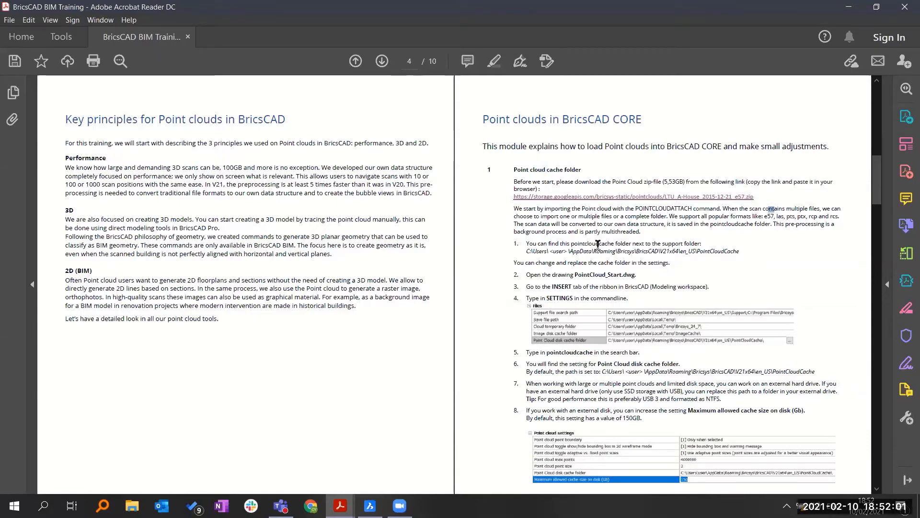
Step: Switch from the training PDF to the PointCloud_Start drawing in BricsCAD
click(660, 234)
key(alt+Tab)
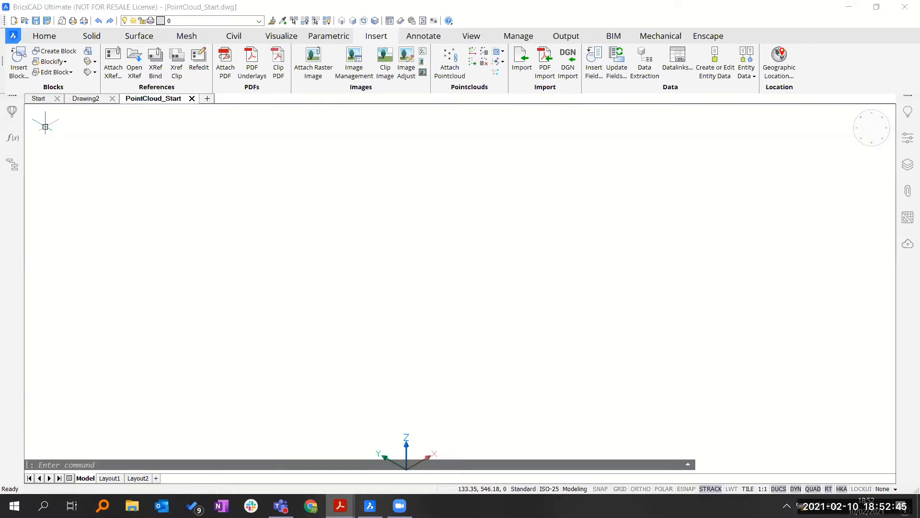
click(365, 337)
click(341, 310)
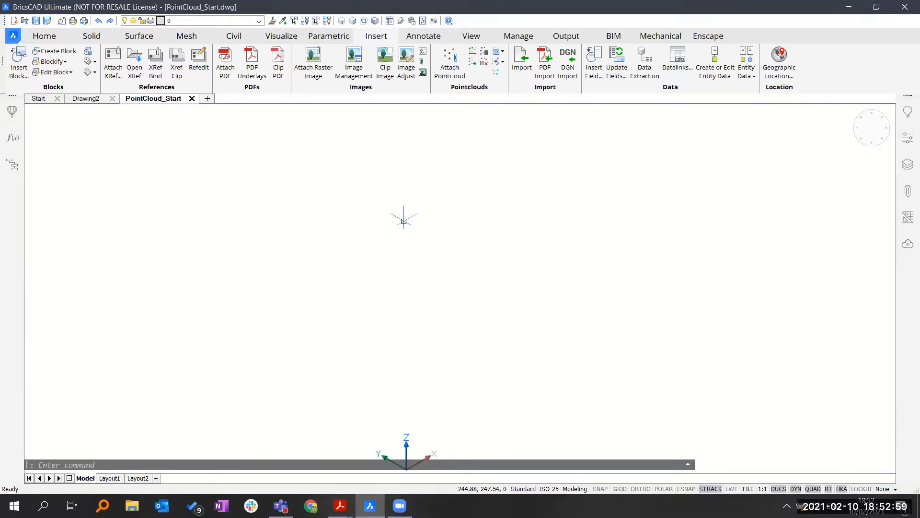
click(449, 65)
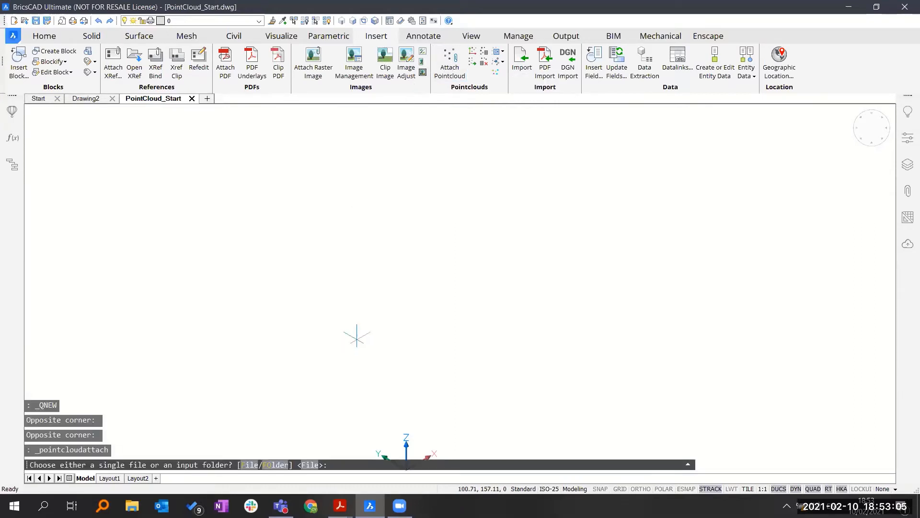
text(f)
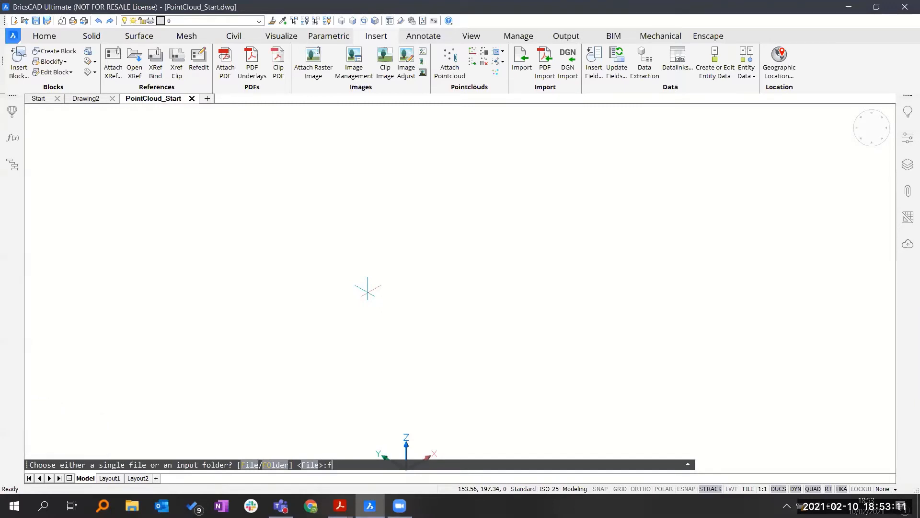
key(Return)
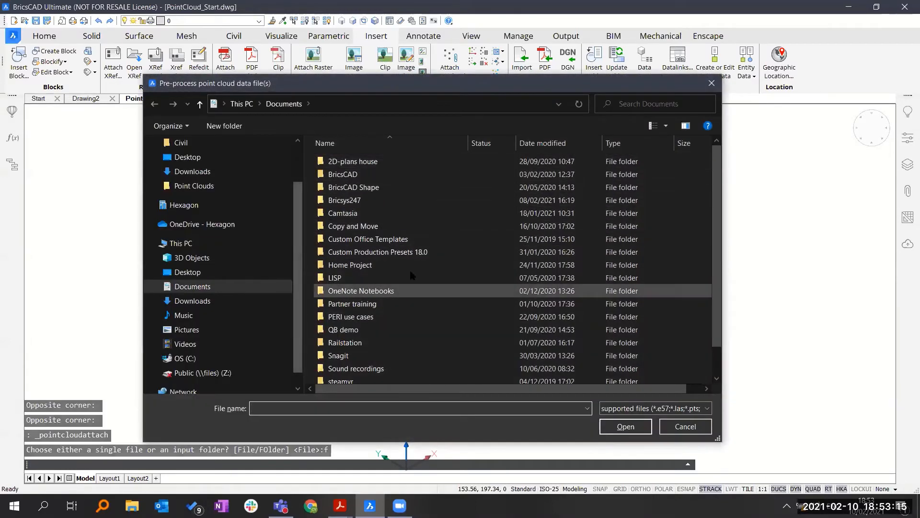
click(151, 243)
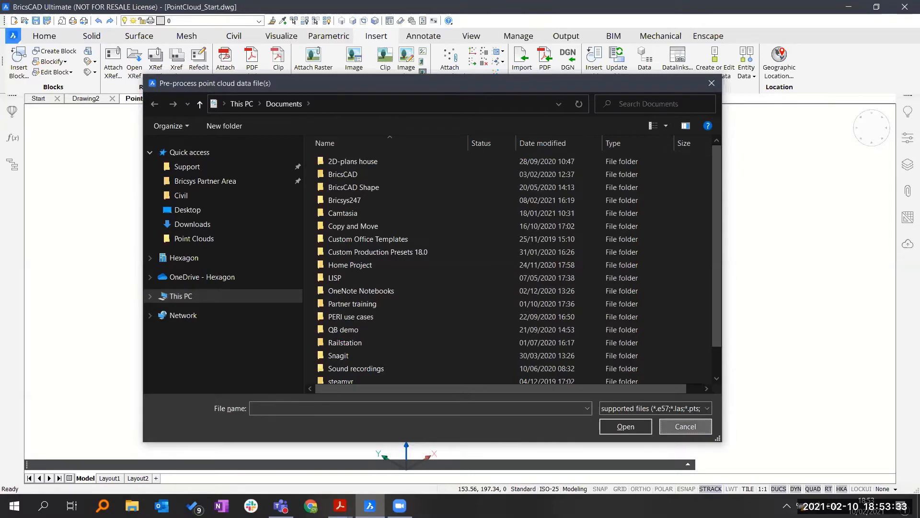
click(686, 426)
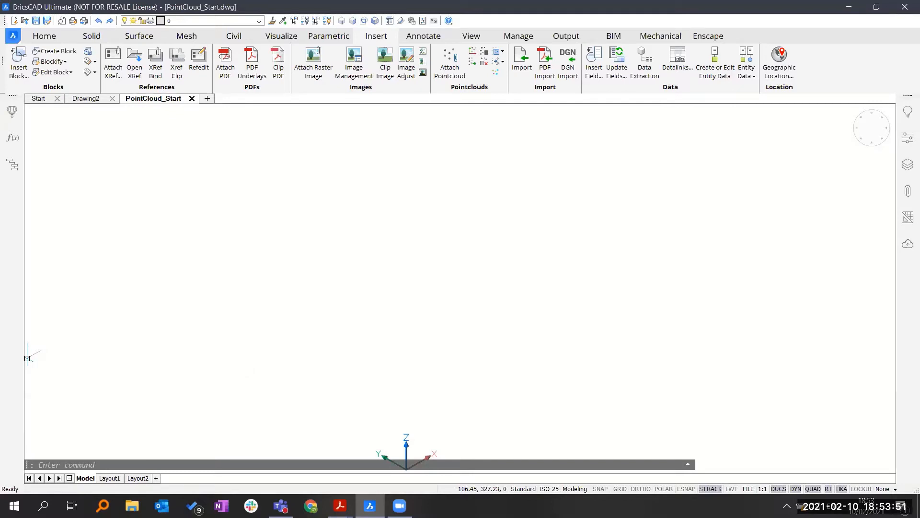
Step: Review the Importing a Point cloud instructions on page 5 of the training PDF, and return to the BricsCAD drawing
key(alt+Tab)
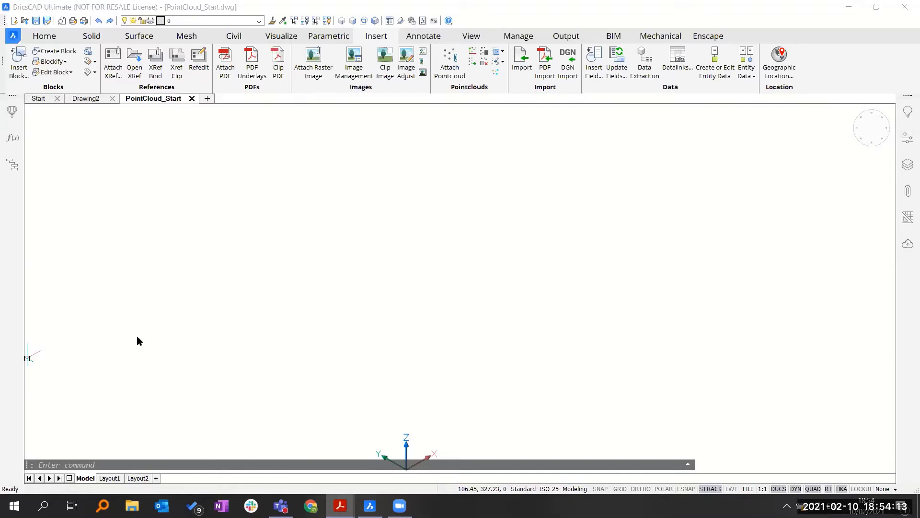
click(446, 72)
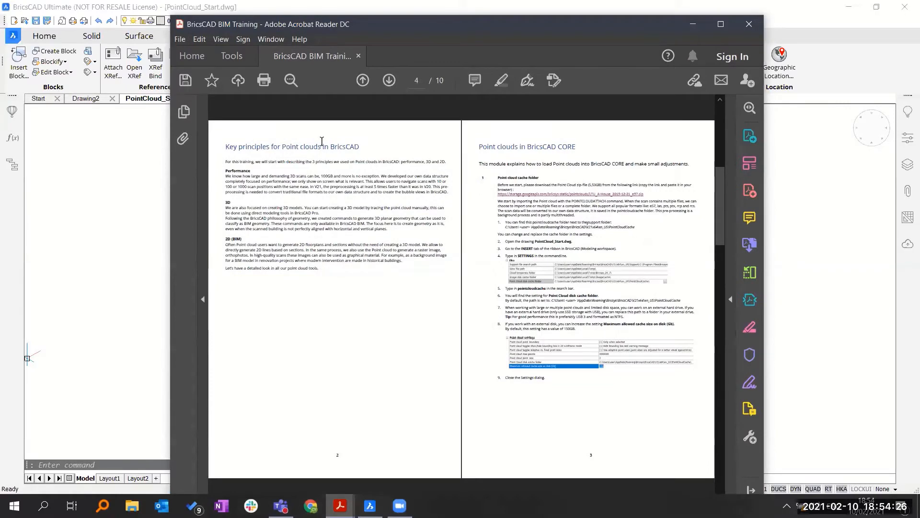
click(389, 80)
drag(244, 151, 284, 150)
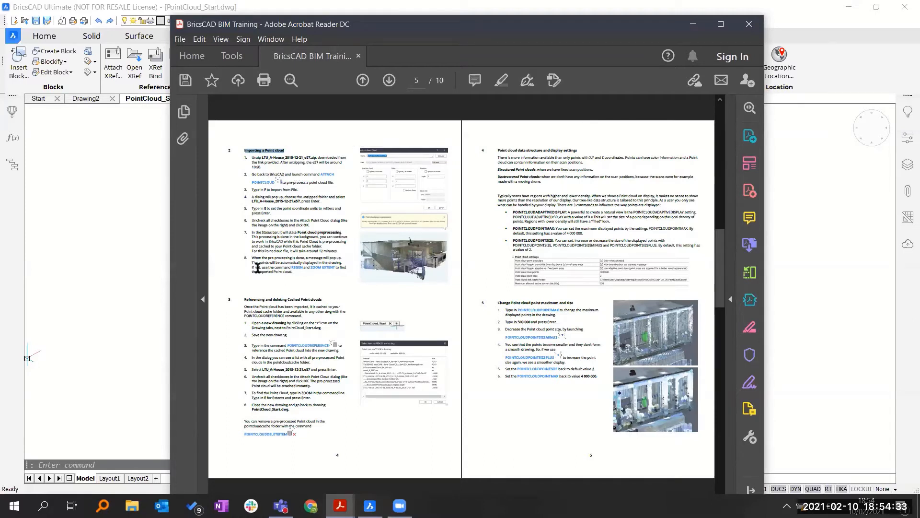
drag(294, 272, 249, 156)
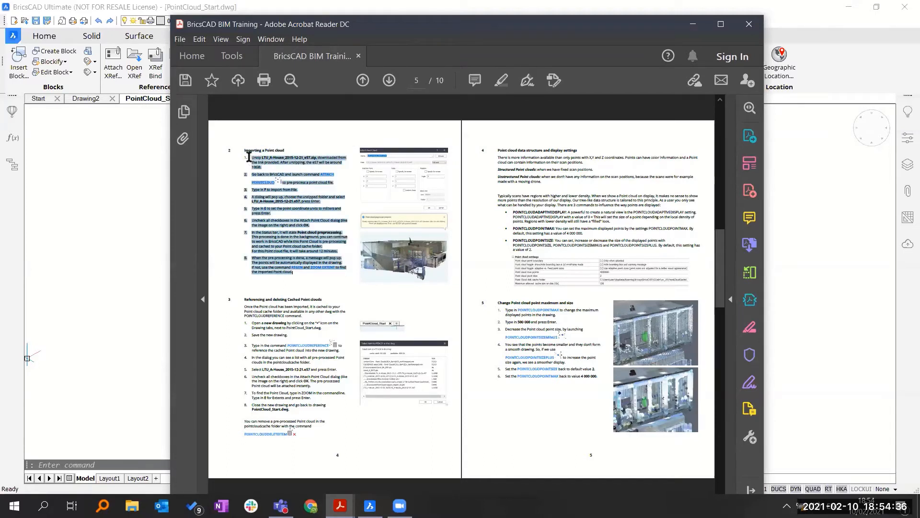
click(320, 283)
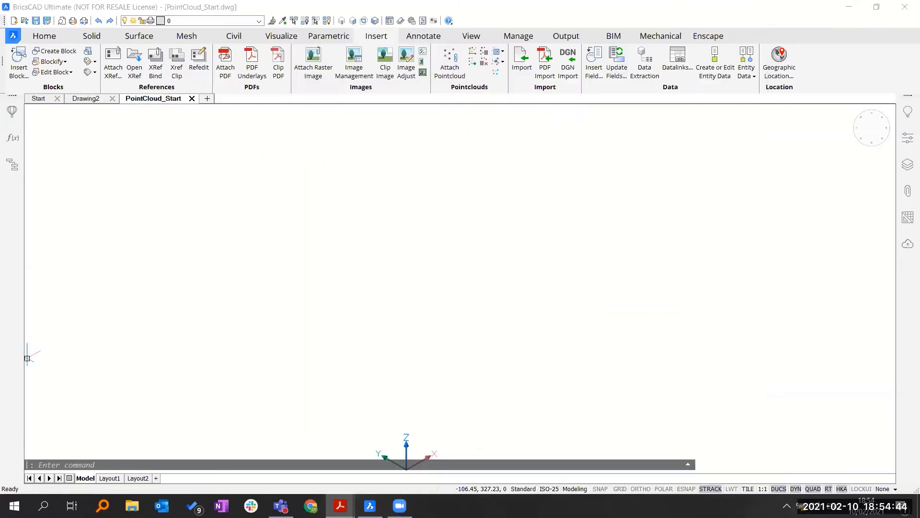
click(693, 24)
click(504, 287)
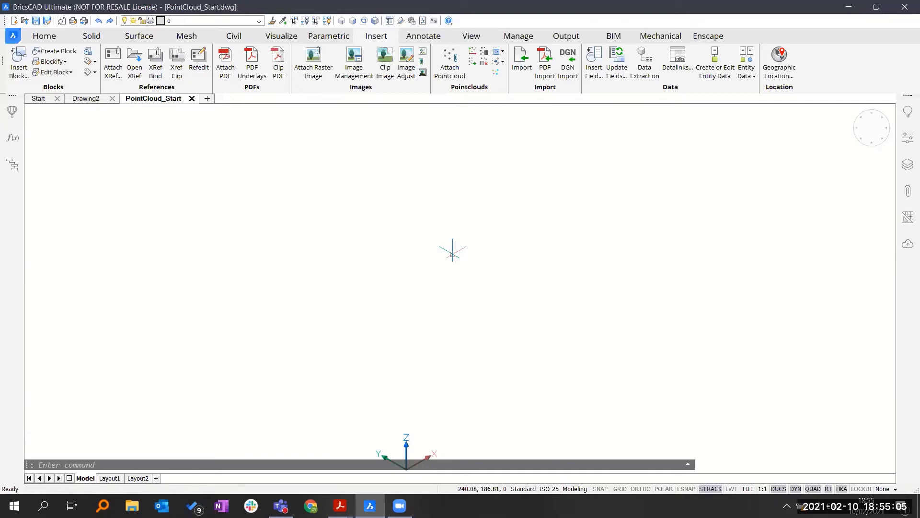
Step: Search the program settings for pointcloud to check the Point Cloud disk cache folder, and close the settings
text(SETT)
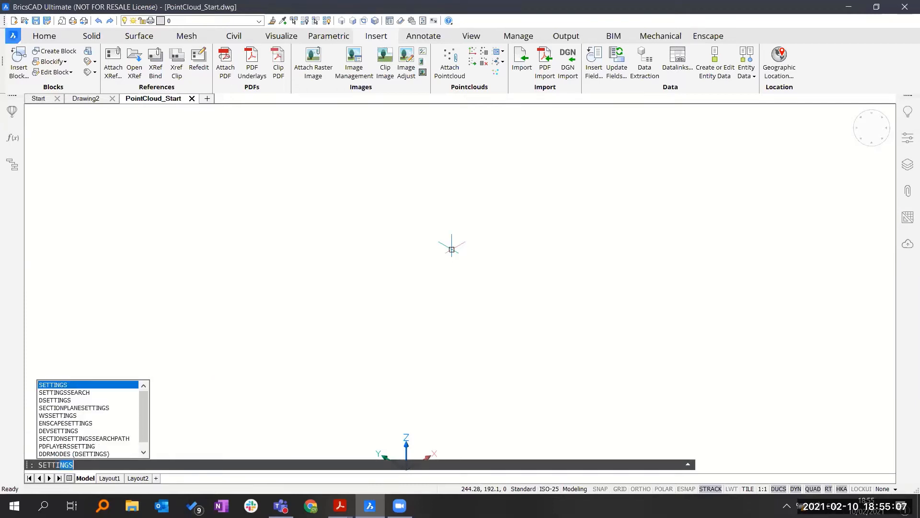
text(INGS)
key(Return)
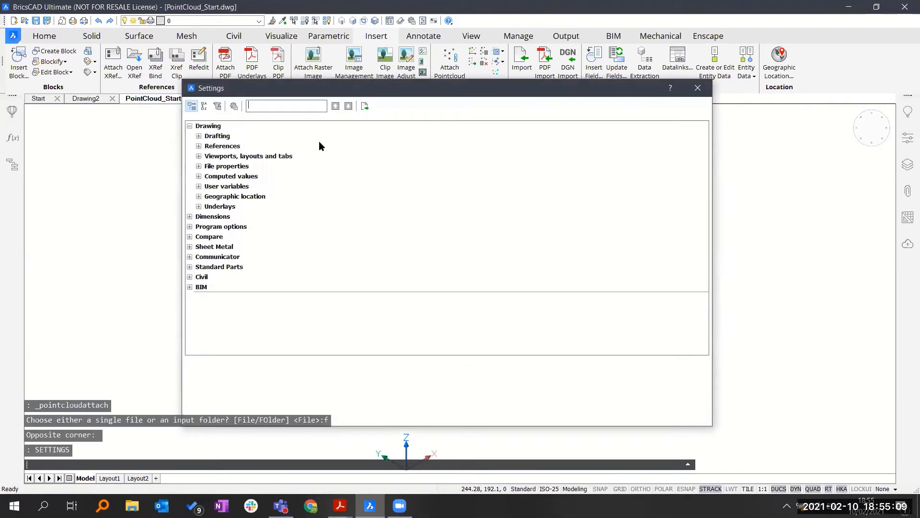
click(301, 106)
text(point)
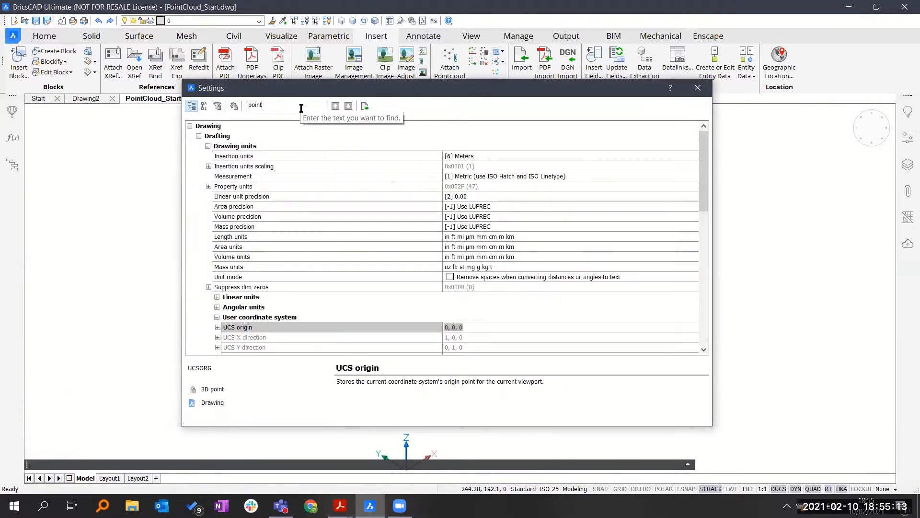
text(cloud)
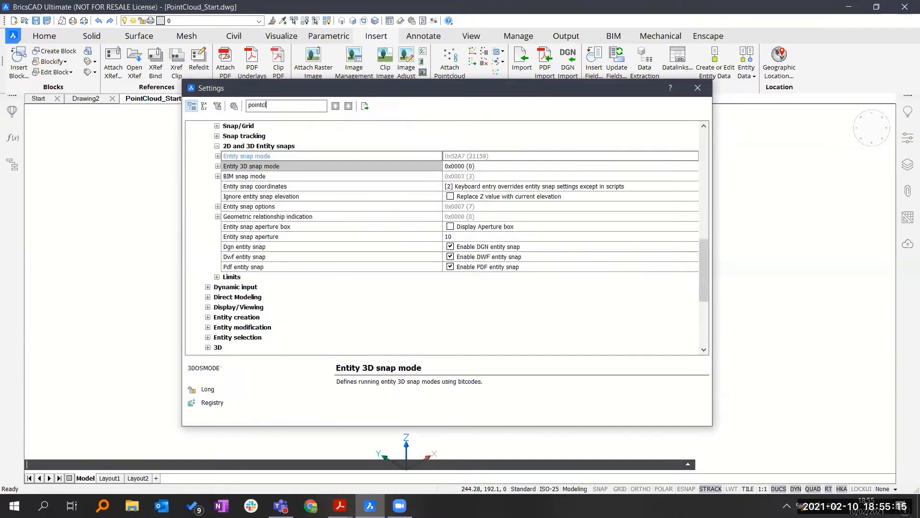
click(348, 106)
click(348, 107)
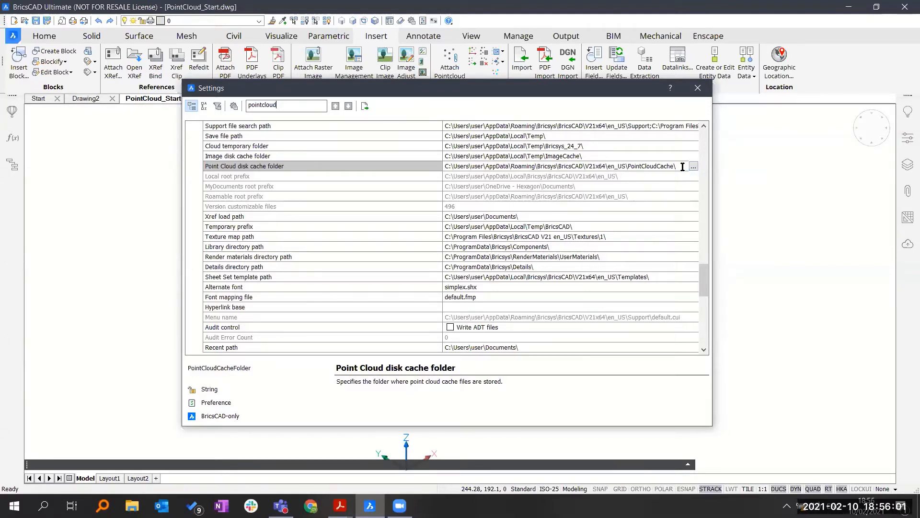
click(698, 89)
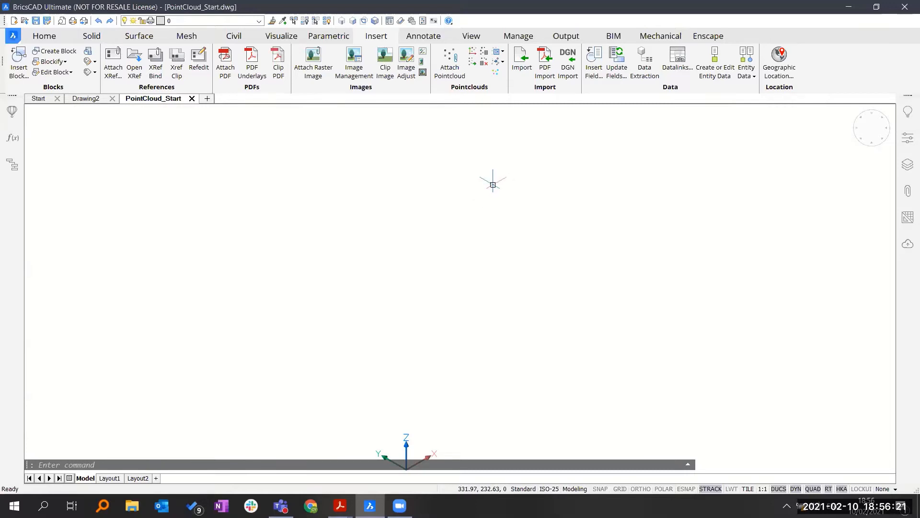
click(486, 56)
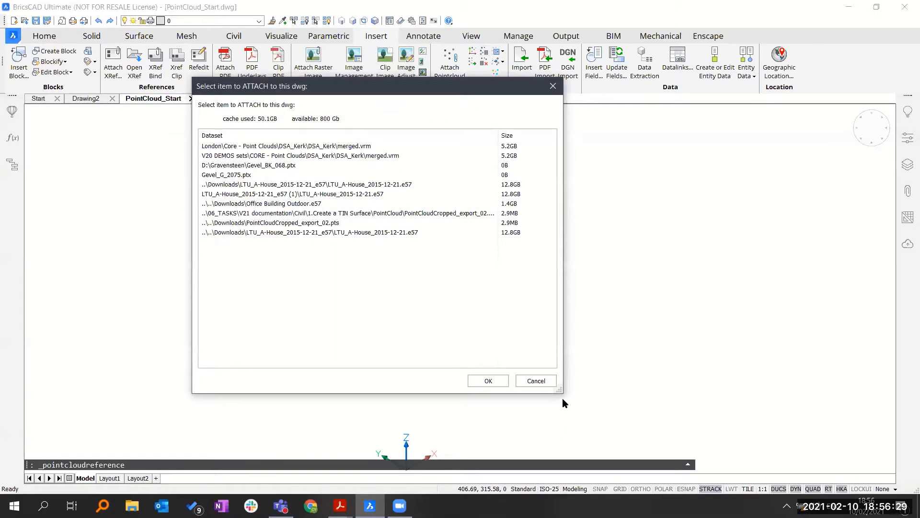
drag(562, 393, 549, 391)
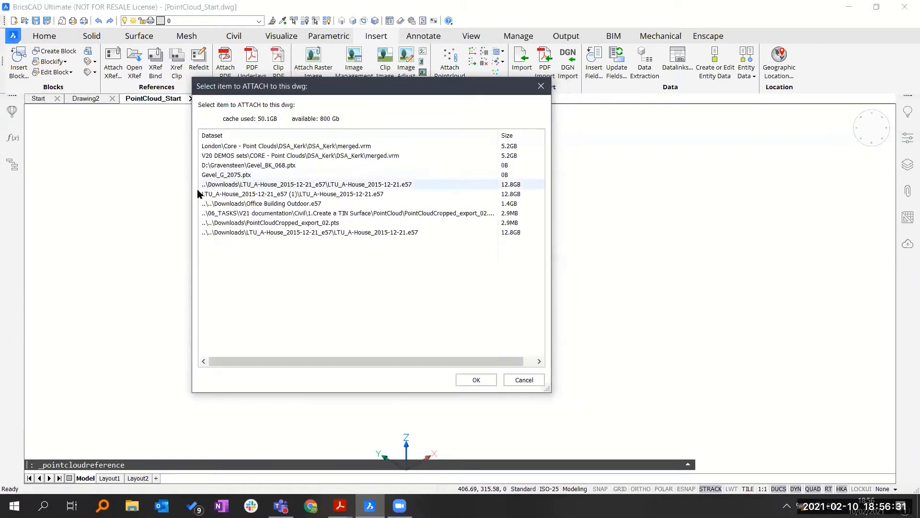
click(540, 85)
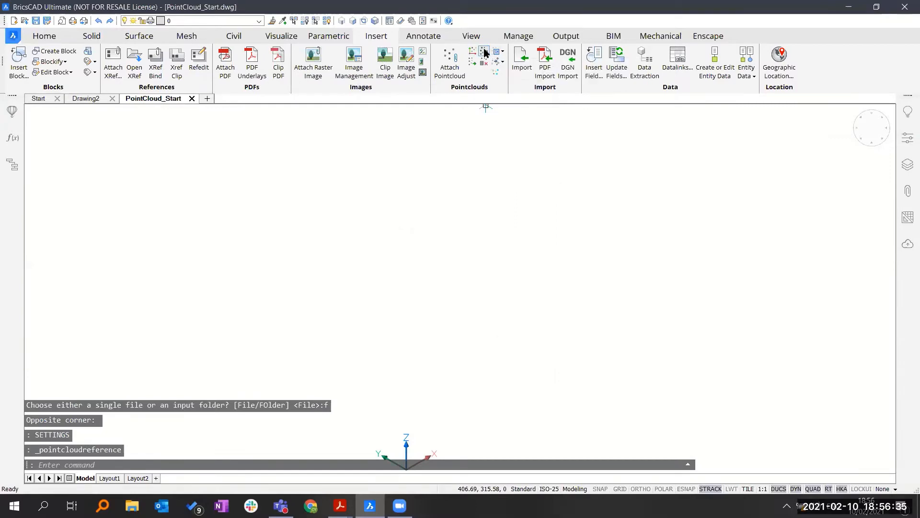
Step: Reference the last cached LTU_A-House_2015-12-21.e57 dataset in the drawing, with insertion point 0,0,0, scale 1 and rotation 0
click(487, 49)
drag(325, 58, 470, 108)
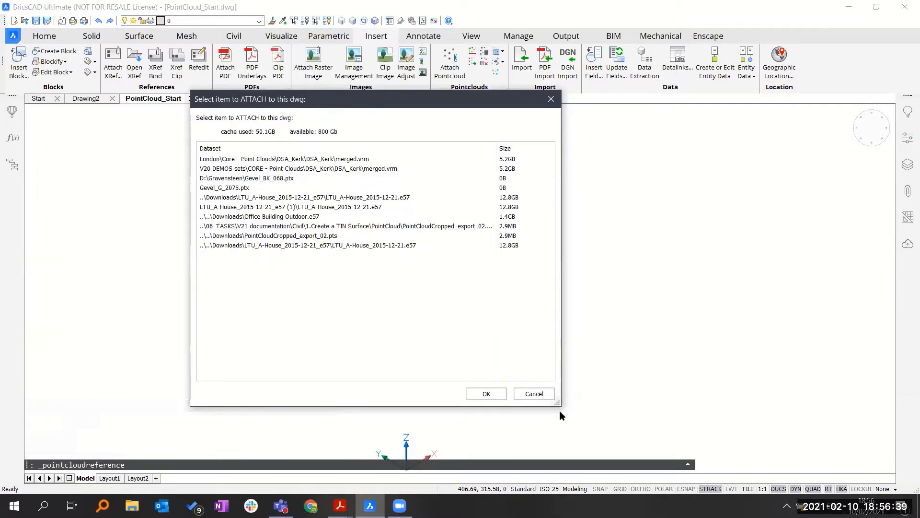
drag(556, 404, 542, 398)
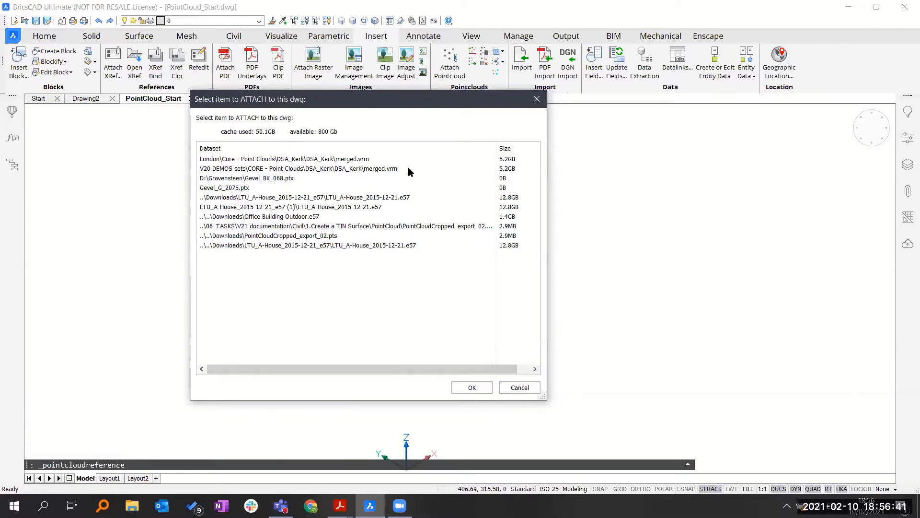
click(361, 248)
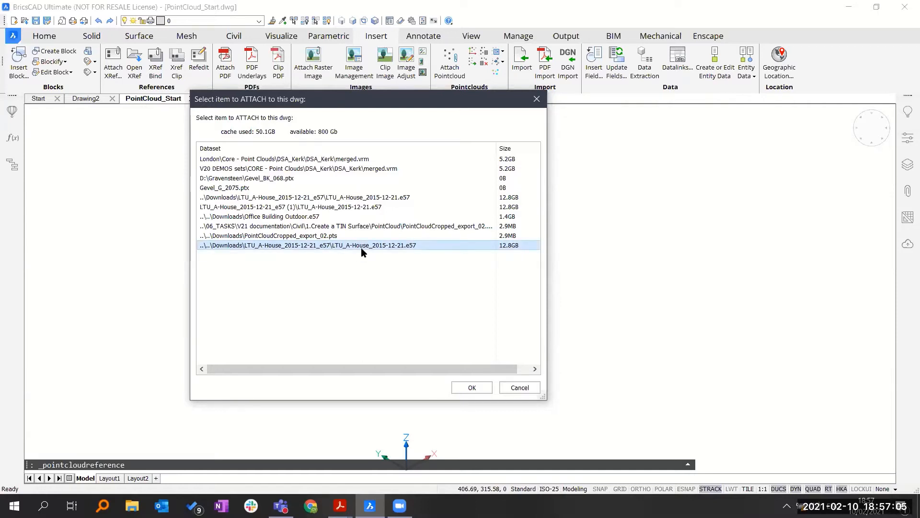
click(481, 392)
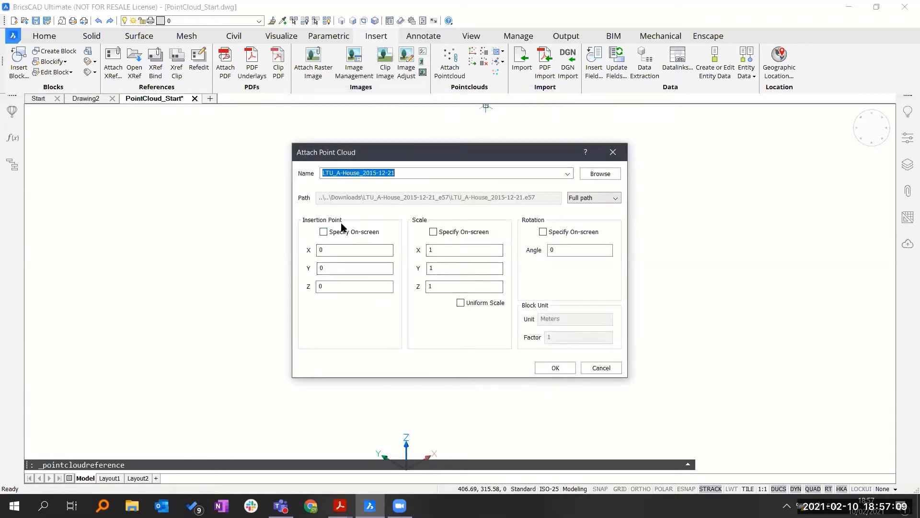
click(551, 369)
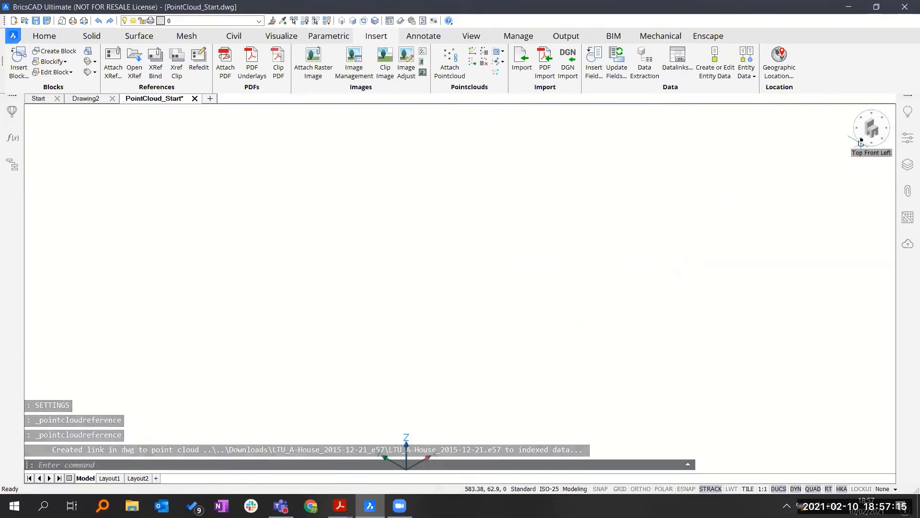
Step: View the point cloud from Top Front Left, and orbit around the building to examine its roof and glazed facades up close
click(861, 143)
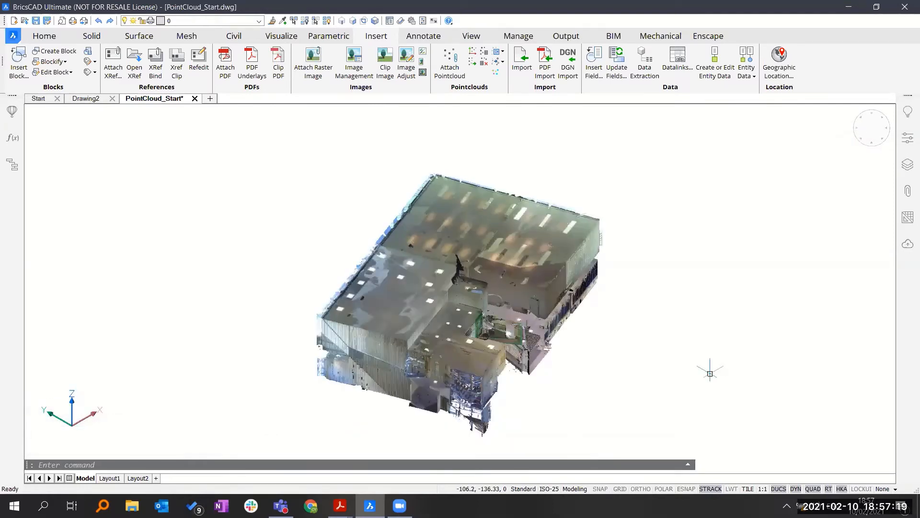
mouse_move(710, 373)
shift+middle_down()
mouse_move(669, 345)
mouse_move(896, 376)
shift+middle_up()
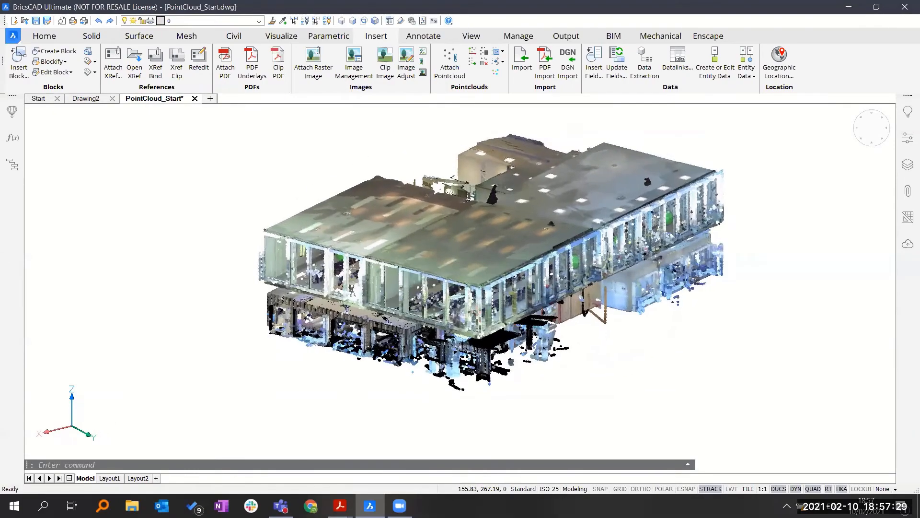
scroll(608, 220, up, 5)
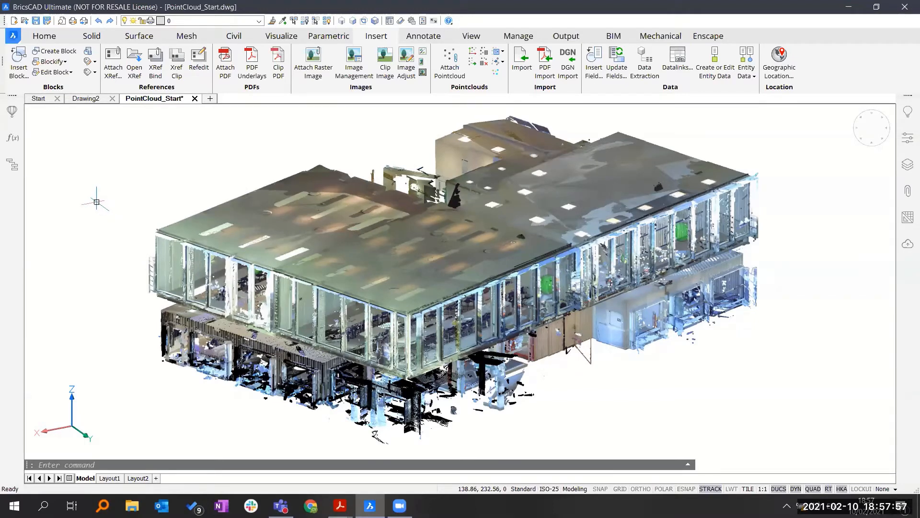
click(126, 207)
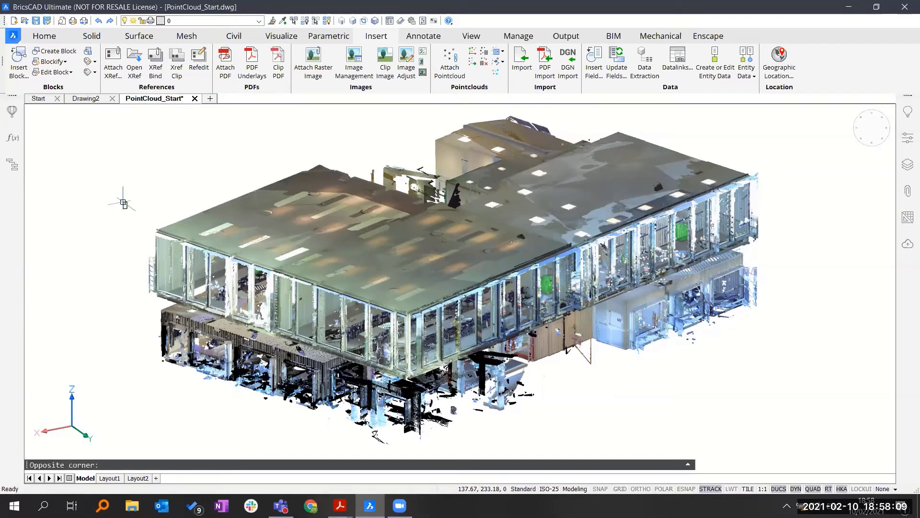
click(123, 202)
shift+middle_drag(124, 202, 113, 197)
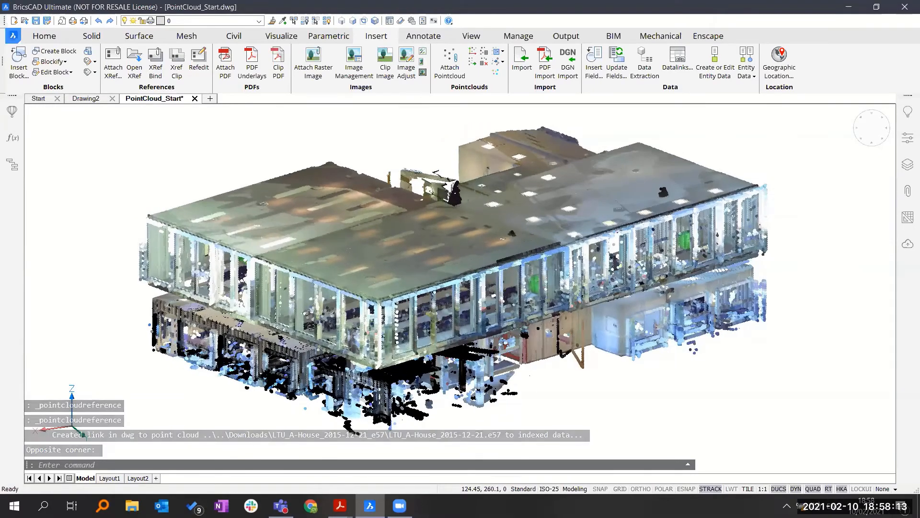
Step: Turn off adaptive point display by setting POINTCLOUDADAPTIVEDISPLAY to 0
text(ADAPTIVEGRIDSTEPSIZE)
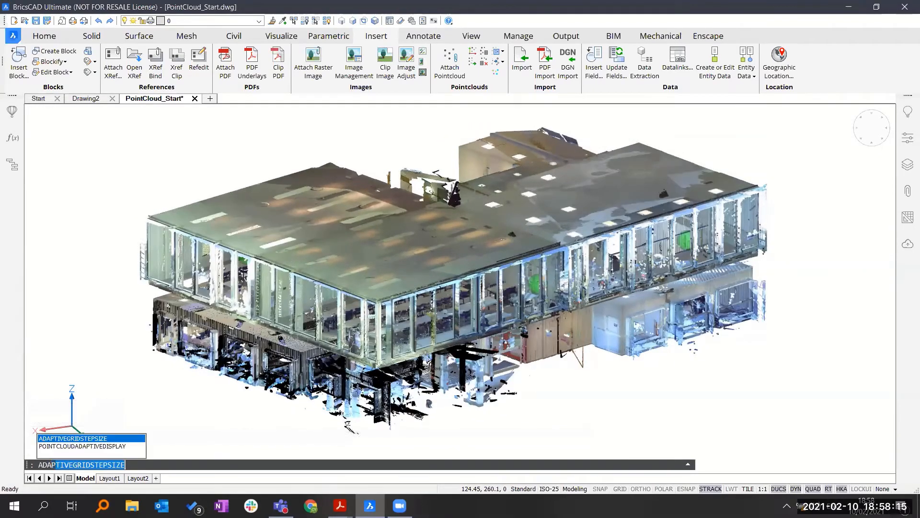
key(Down)
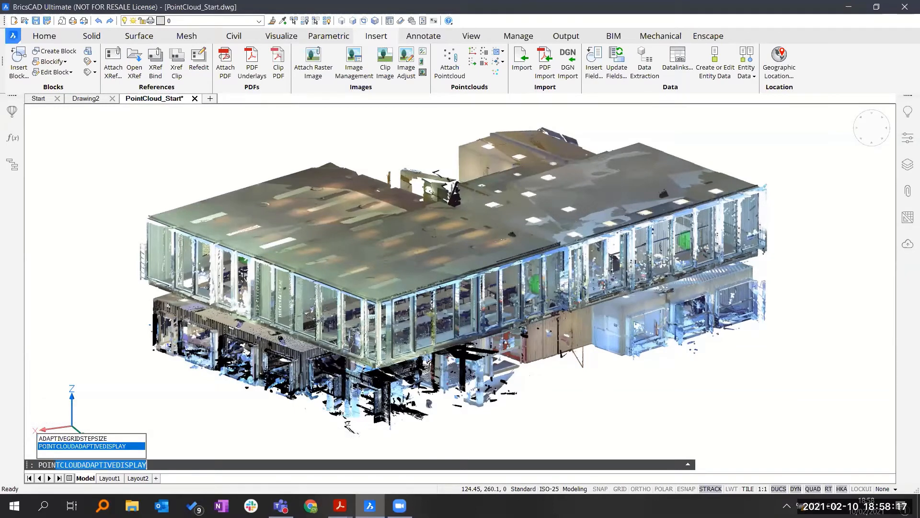
key(Return)
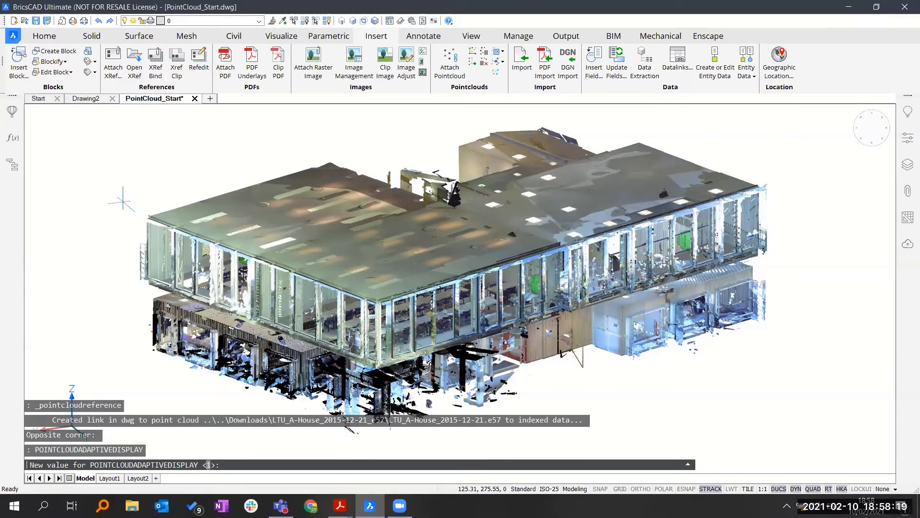
text(0)
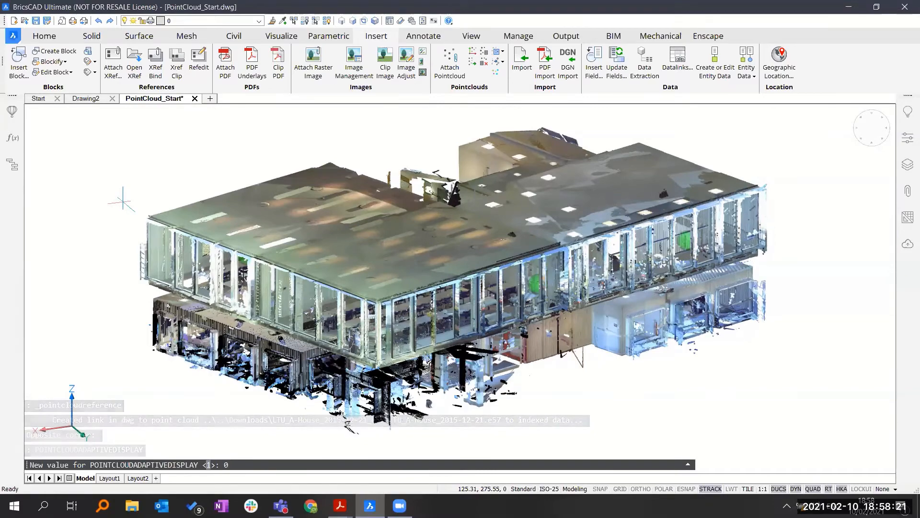
key(Return)
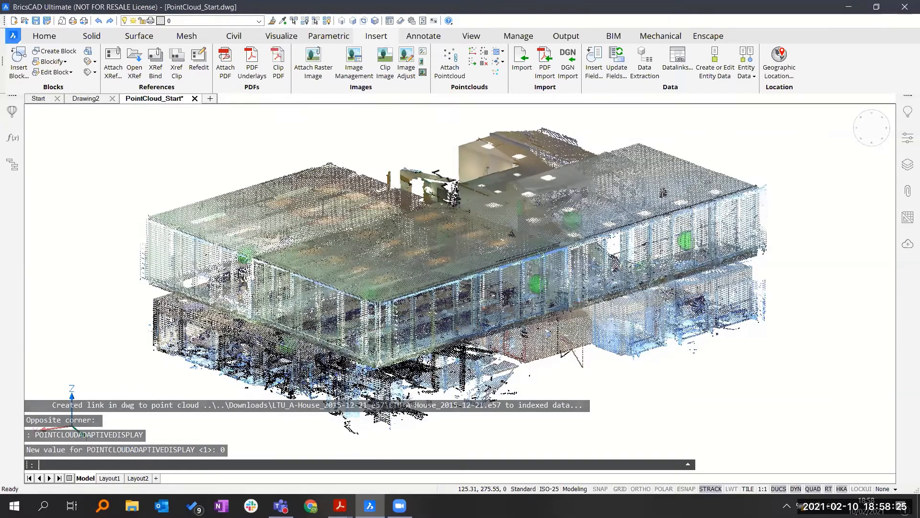
Step: Orbit around the building from above and at eye level to examine the point cloud without adaptive point sizing
shift+middle_drag(165, 204, 314, 278)
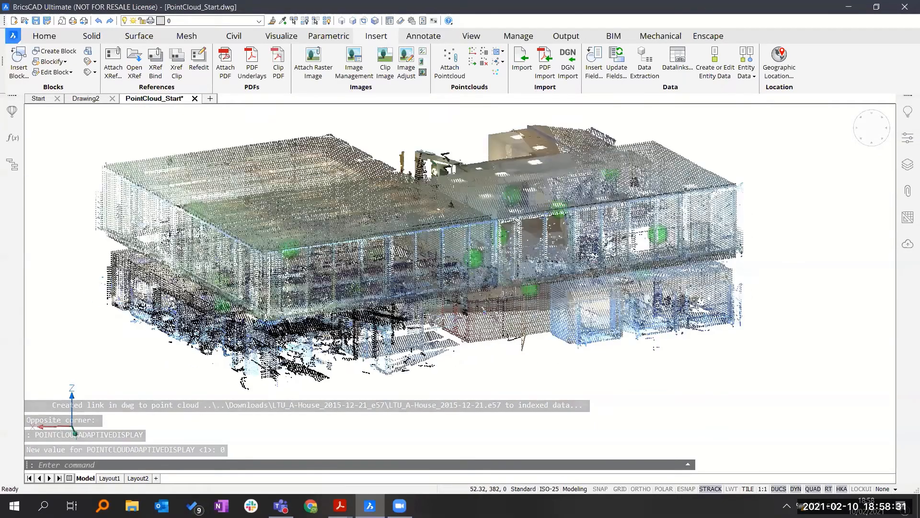
middle_drag(228, 220, 355, 268)
scroll(334, 255, down, 1)
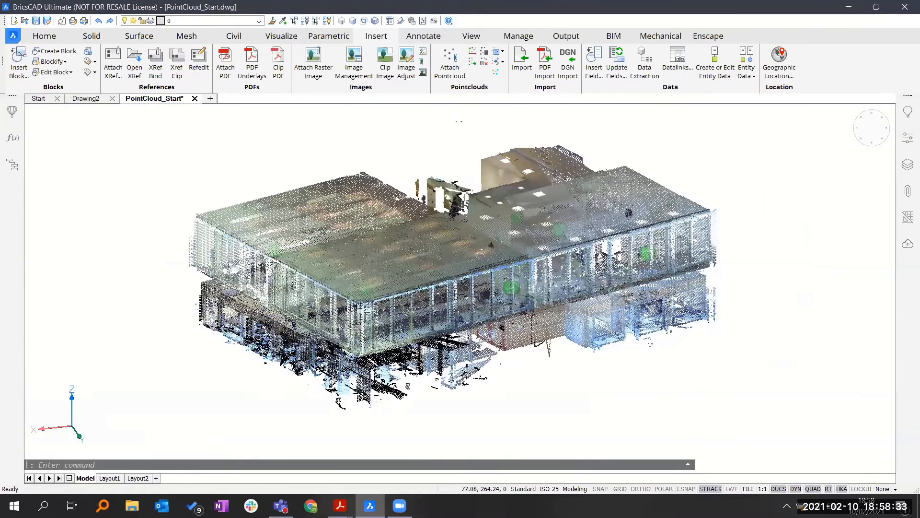
shift+middle_drag(311, 203, 318, 224)
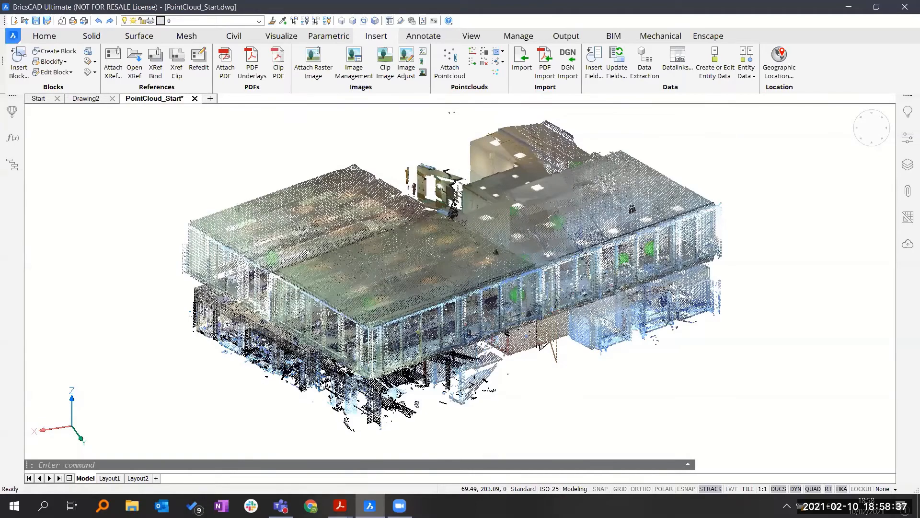
shift+middle_drag(751, 247, 762, 254)
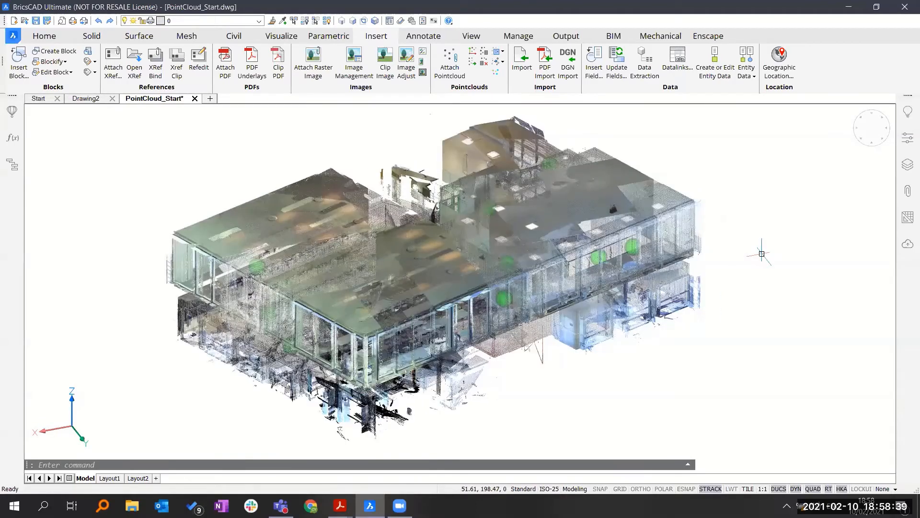
shift+middle_drag(762, 253, 770, 270)
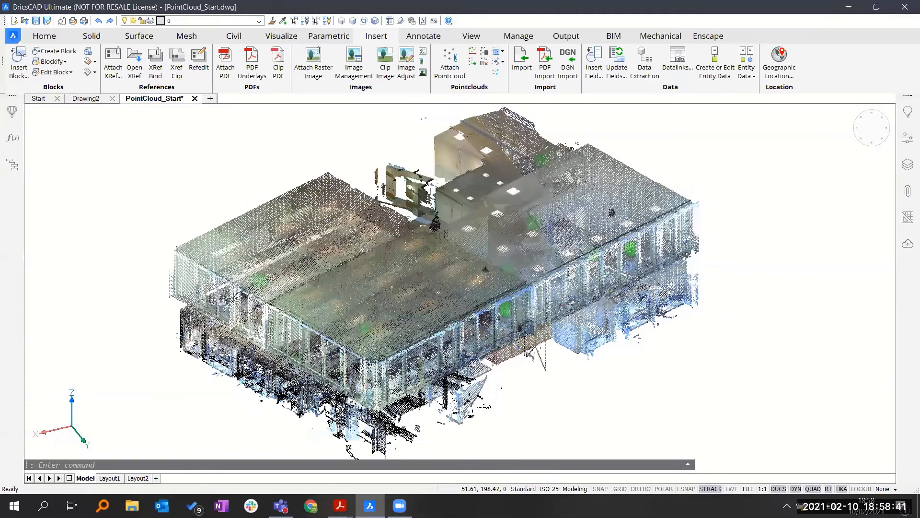
shift+middle_drag(480, 281, 443, 143)
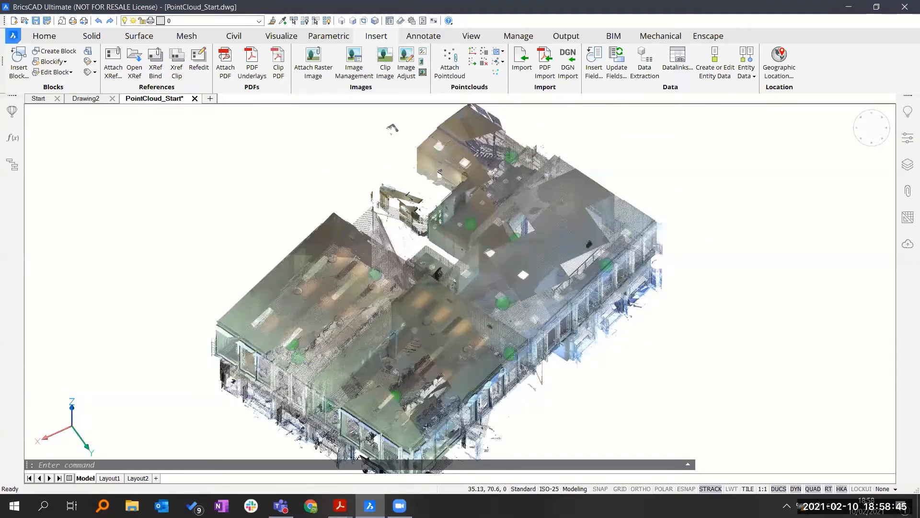
shift+middle_drag(458, 211, 459, 212)
shift+middle_drag(392, 128, 522, 169)
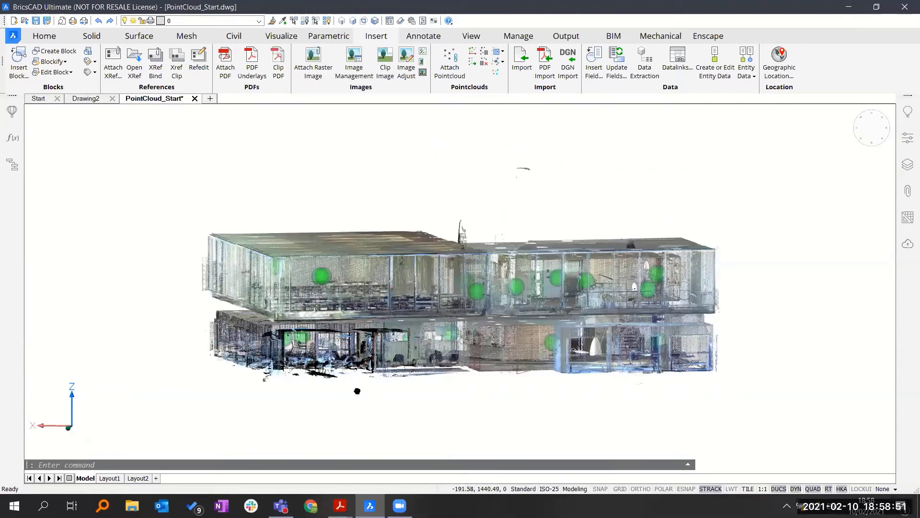
shift+middle_drag(354, 388, 426, 407)
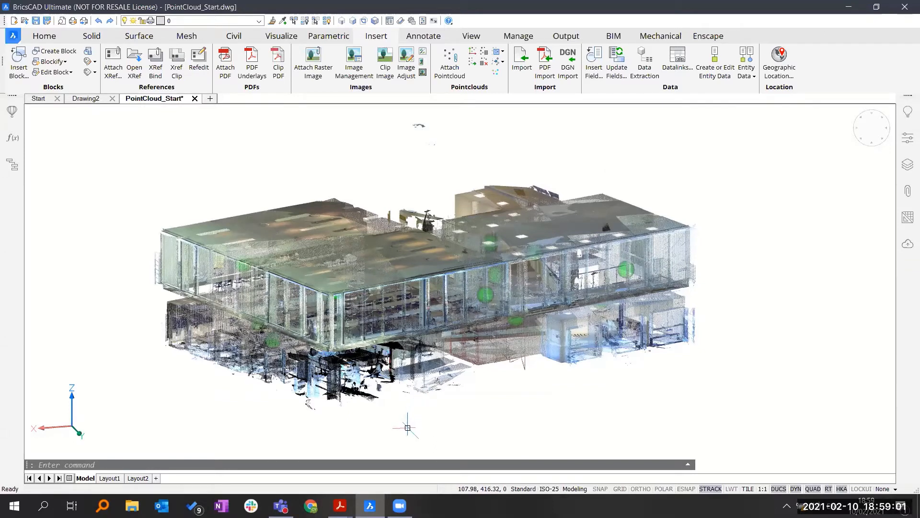
Step: Turn adaptive point display back on by setting POINTCLOUDADAPTIVEDISPLAY to 1
text(POINTCLOUDADAPTIVEDISPLAY)
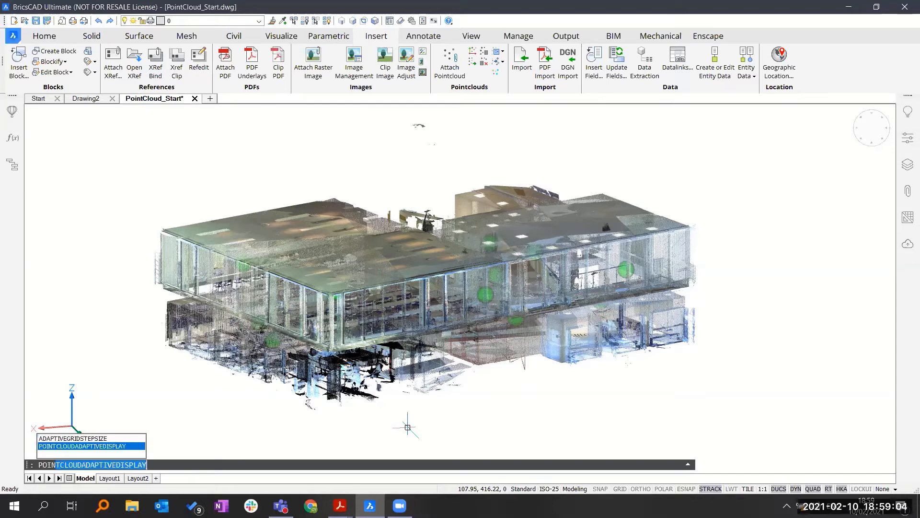
key(Return)
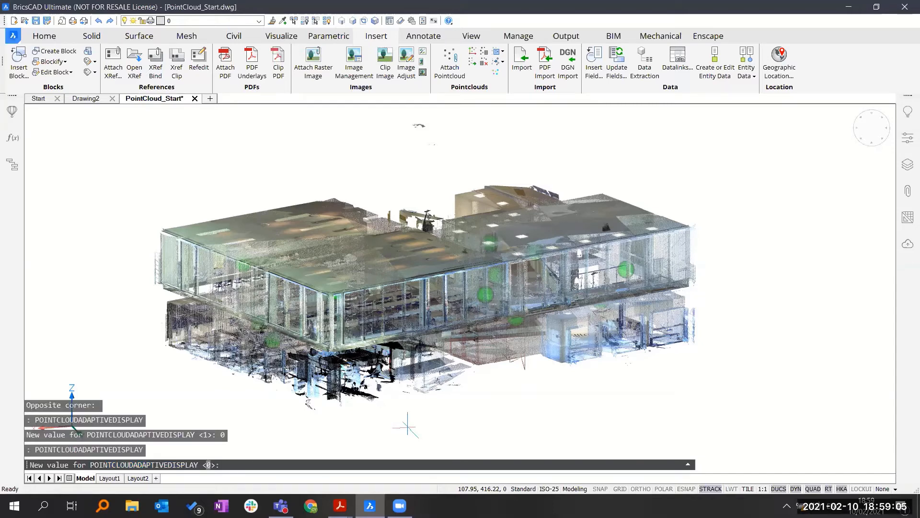
text(1)
key(Return)
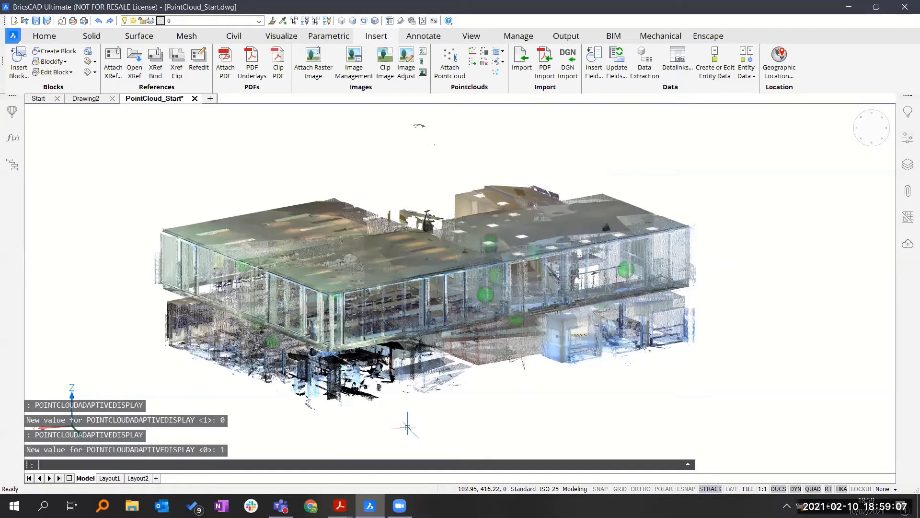
Step: Examine the ground-floor facade up close with adaptive display on, and return to an overview of the whole building
shift+middle_drag(407, 427, 389, 407)
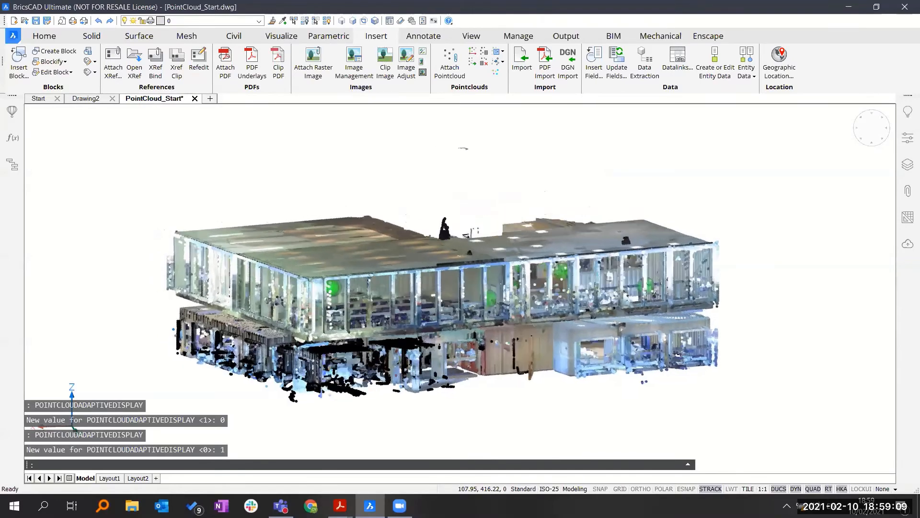
scroll(388, 425, up, 2)
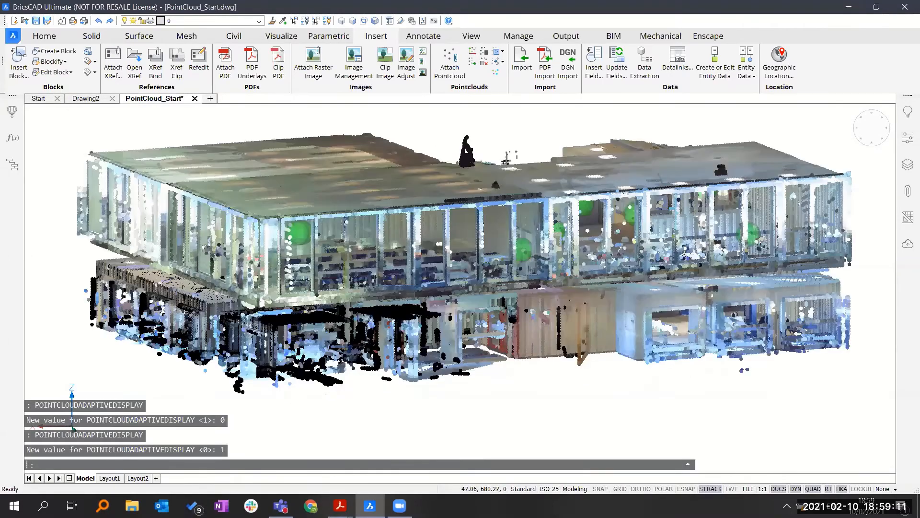
scroll(312, 340, up, 5)
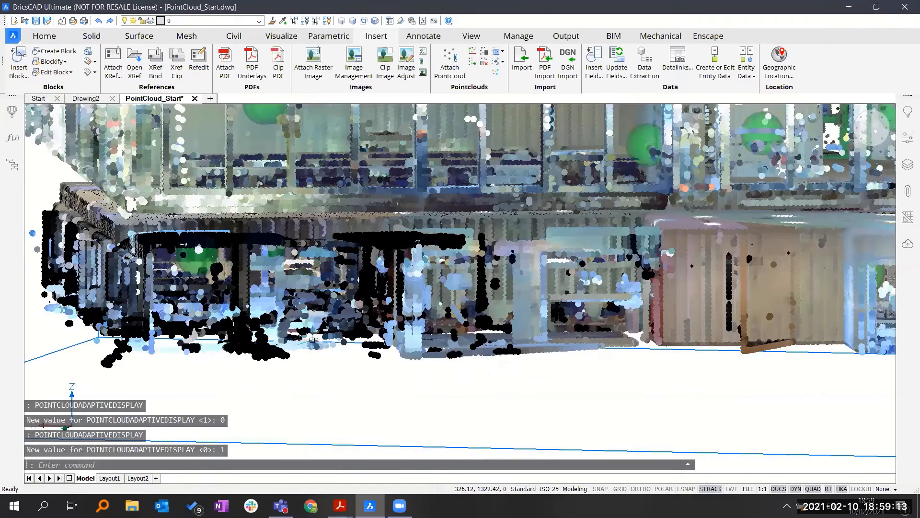
scroll(706, 396, down, 2)
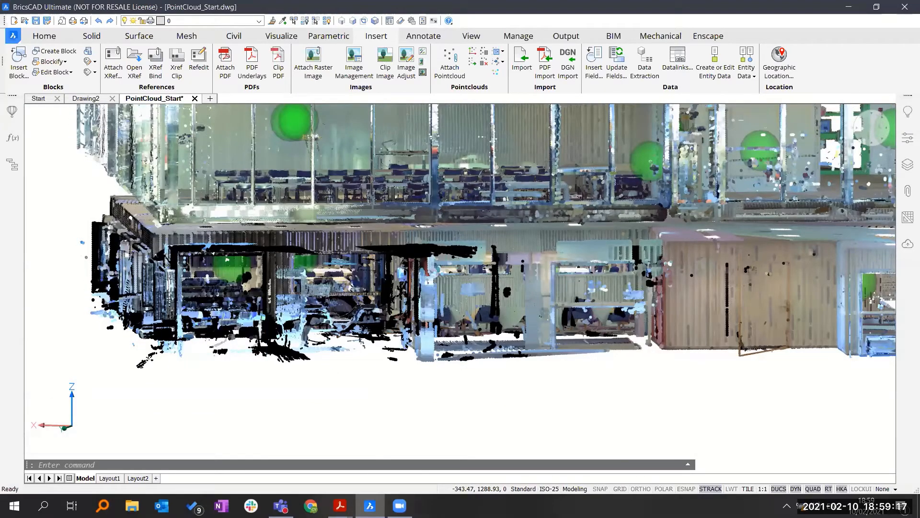
scroll(681, 367, down, 2)
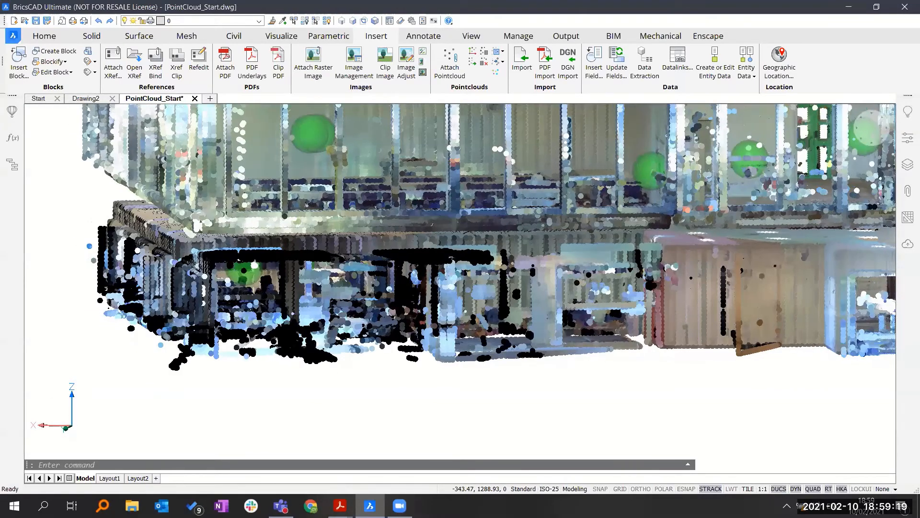
scroll(329, 369, down, 2)
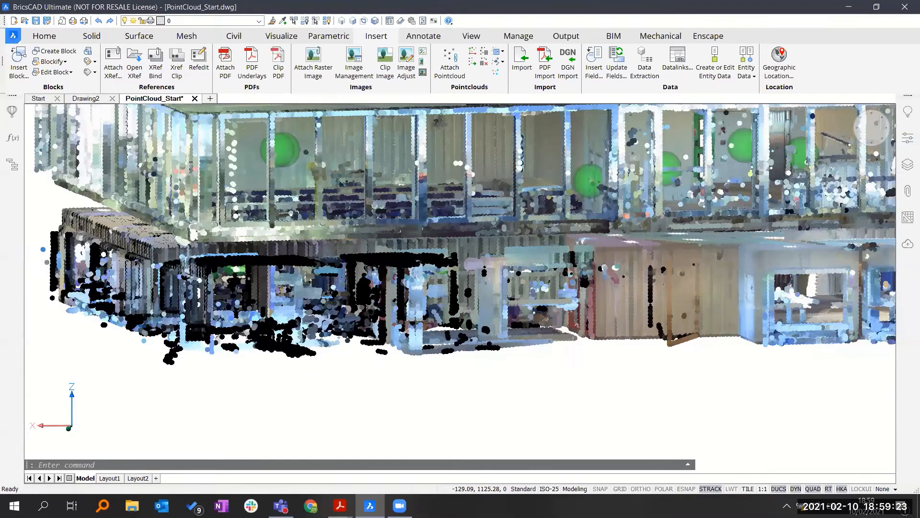
scroll(307, 330, down, 3)
shift+middle_drag(307, 331, 400, 393)
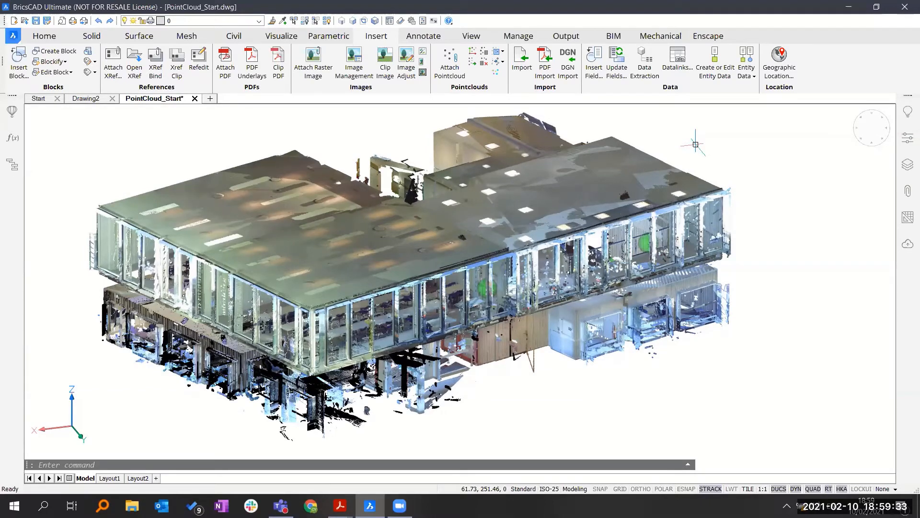
Step: Orbit the building and inspect the roof edge and glazed upper-floor corner up close
shift+middle_drag(696, 144, 594, 119)
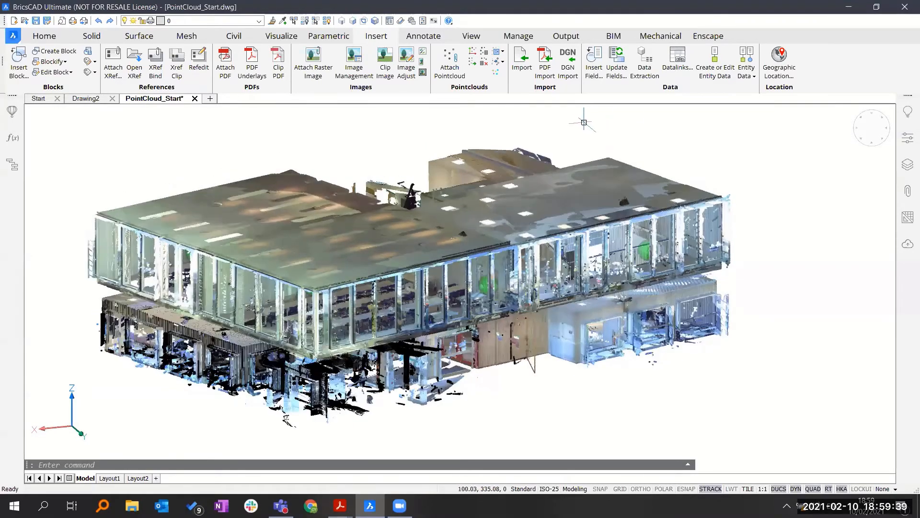
key(ctrl+plus)
key(ctrl+plus)
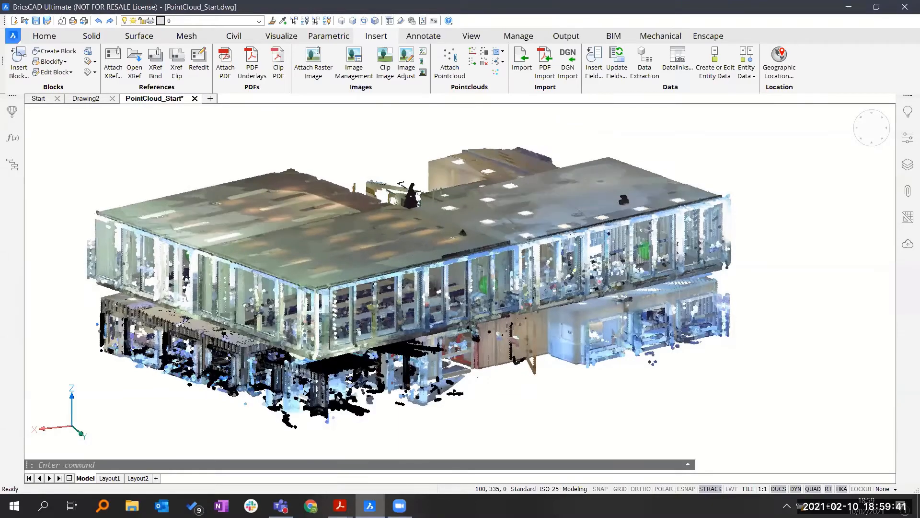
scroll(377, 287, up, 2)
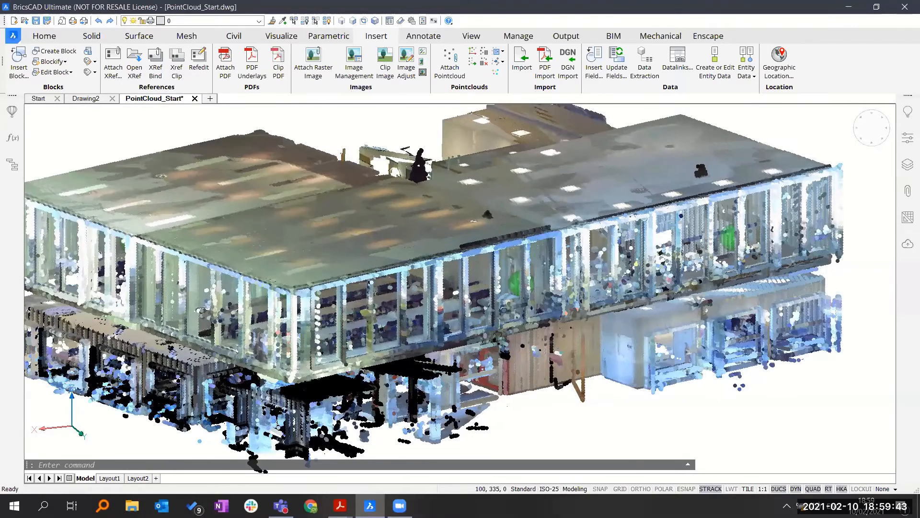
scroll(386, 284, up, 2)
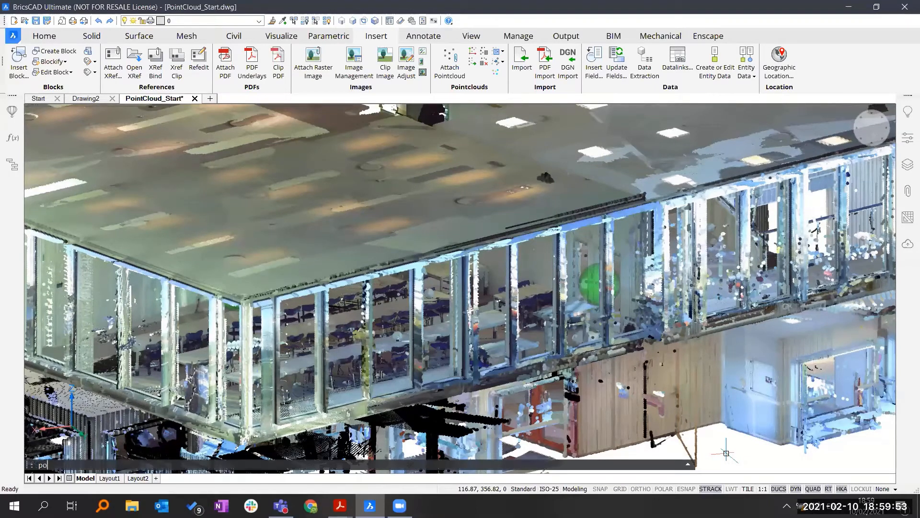
Step: Limit the displayed points by setting POINTCLOUDPOINTMAX to 500000, and inspect the glazed upper facade up close
text(POINTmax)
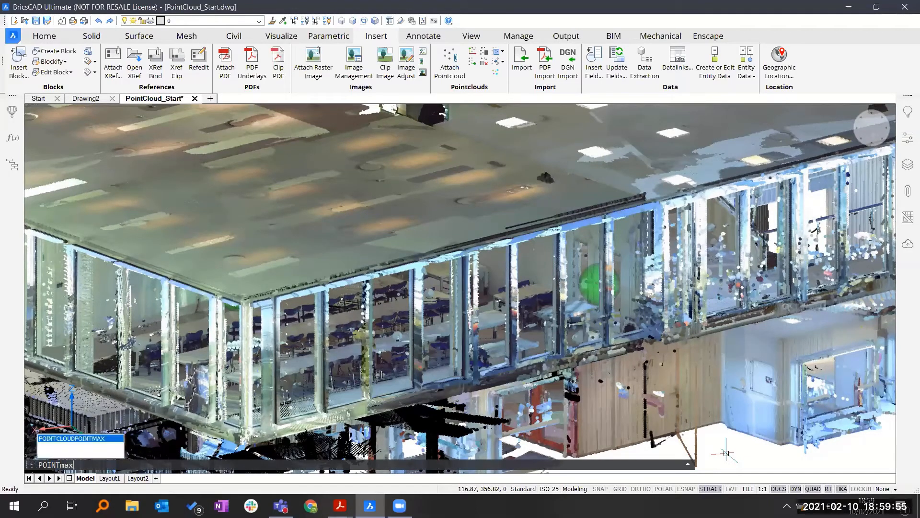
key(Return)
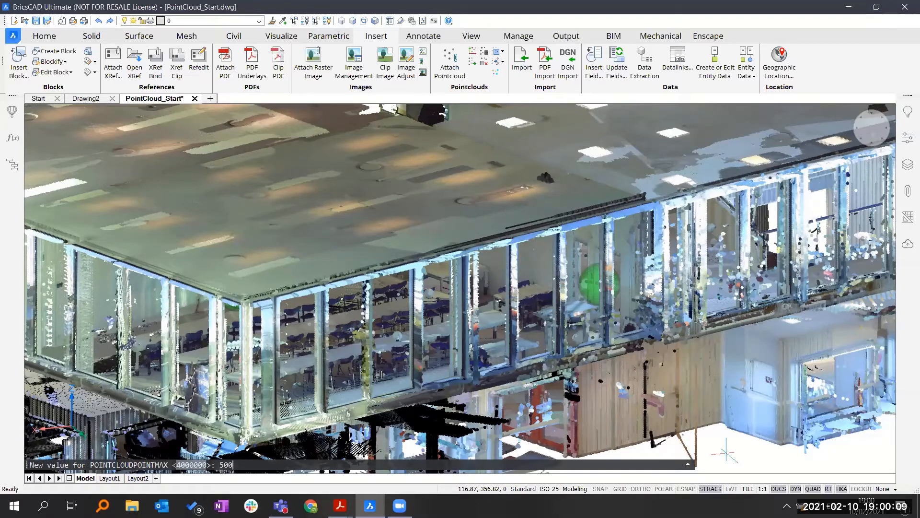
text(000)
key(Return)
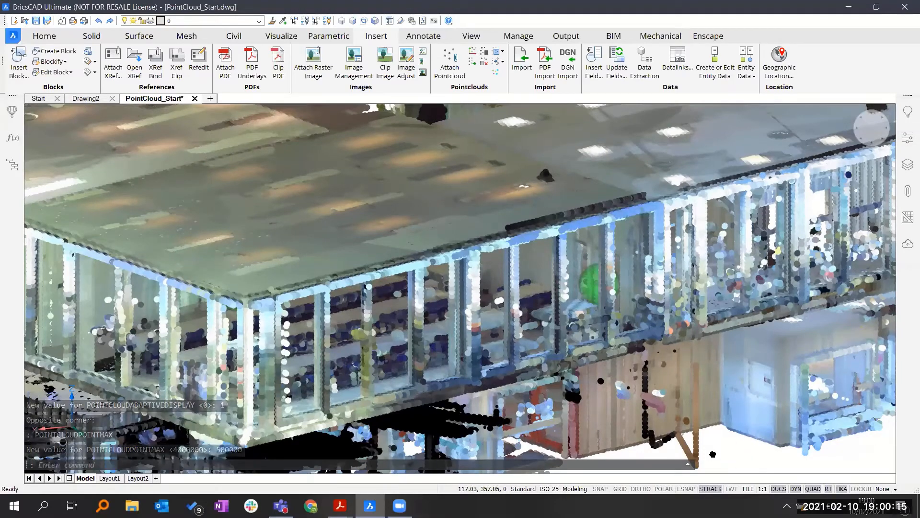
middle_drag(723, 456, 710, 451)
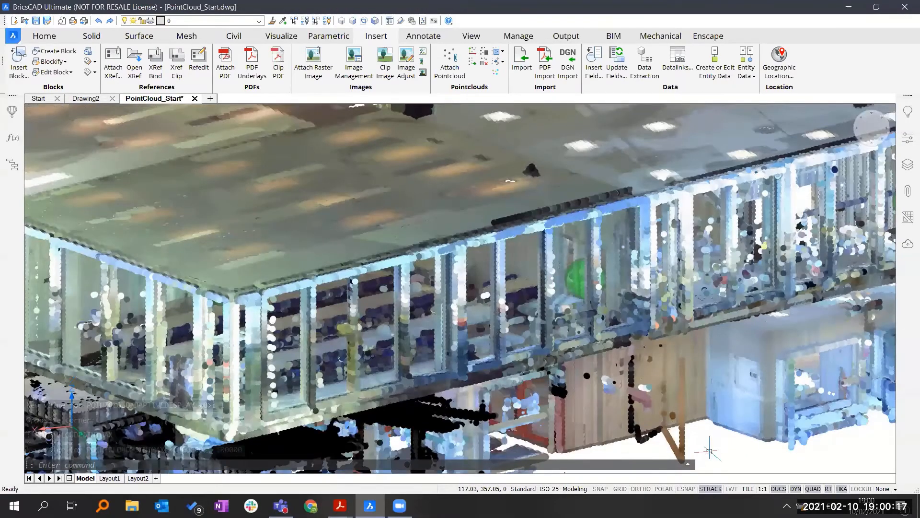
scroll(456, 389, up, 2)
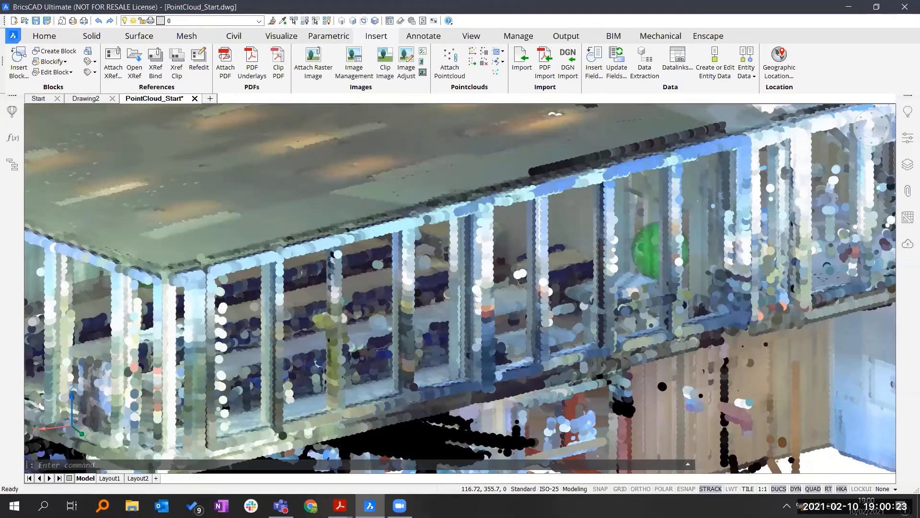
scroll(825, 467, up, 2)
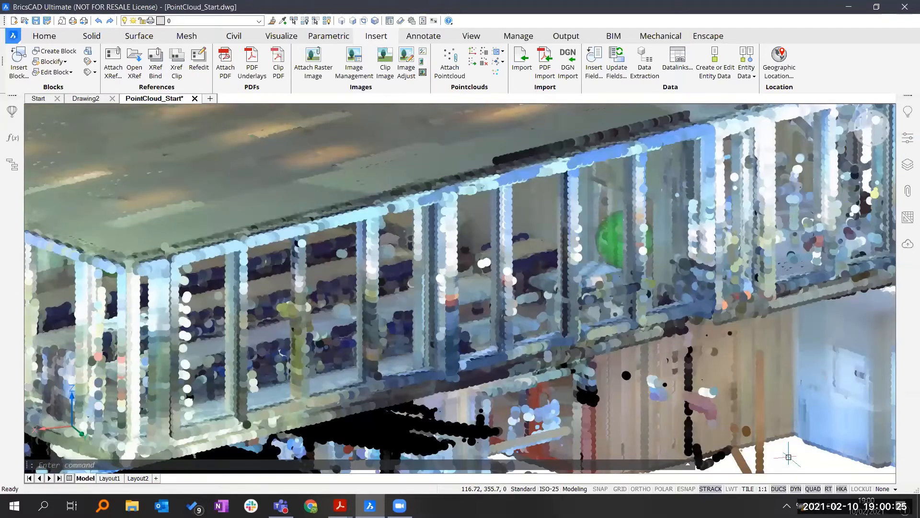
Step: Raise the maximum number of displayed points by setting POINTCLOUDPOINTMAX to 4000000, and return to an overview of the building
text(POINTCLOUDPOINTMAX)
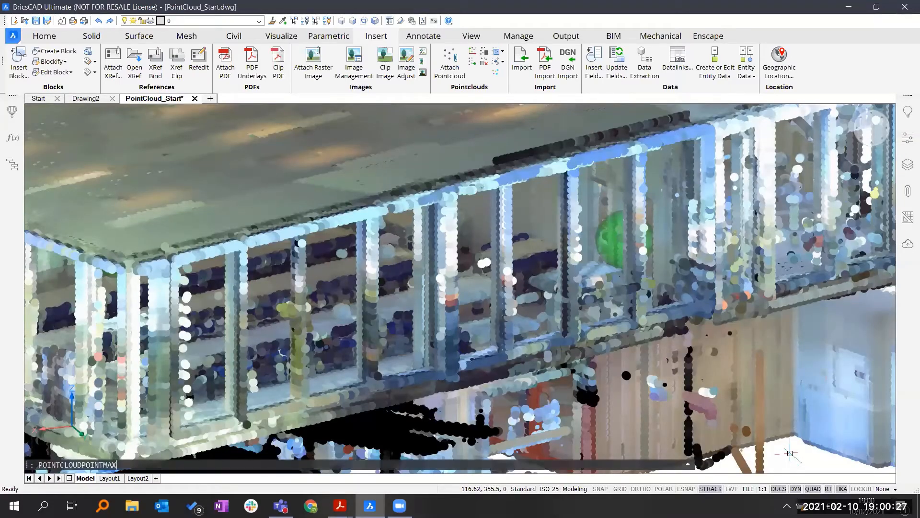
key(Return)
text(40)
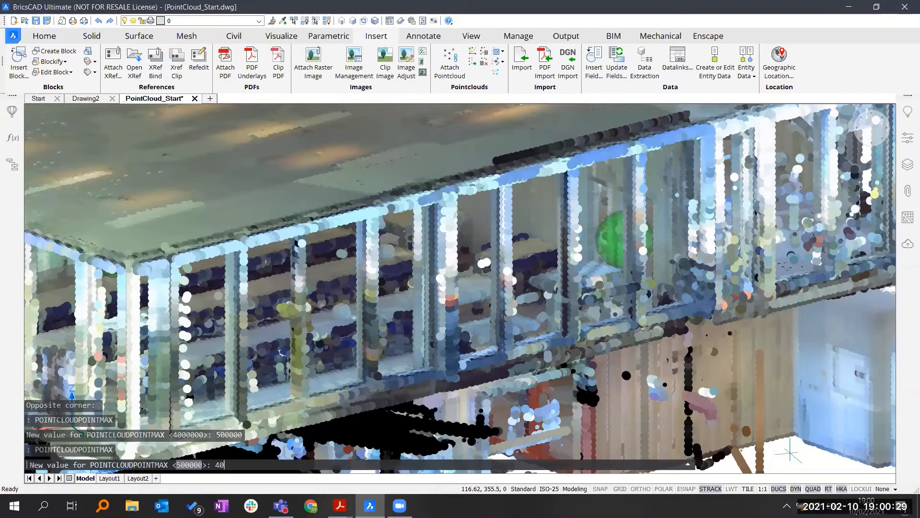
text(000)
key(Return)
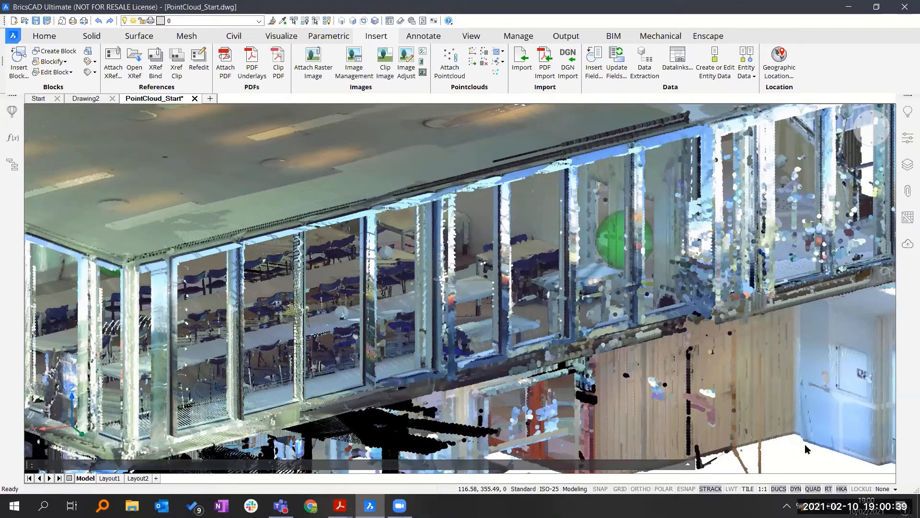
shift+middle_drag(784, 412, 711, 402)
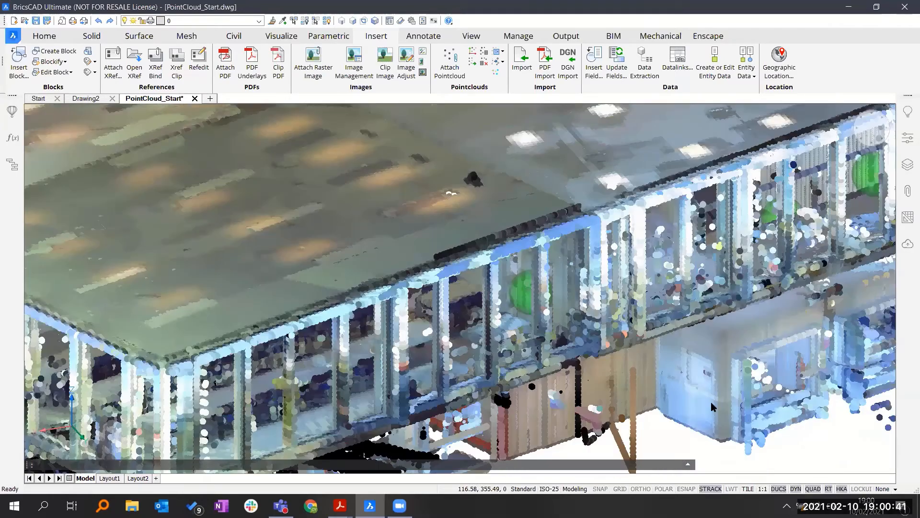
scroll(711, 401, down, 3)
middle_drag(638, 407, 733, 373)
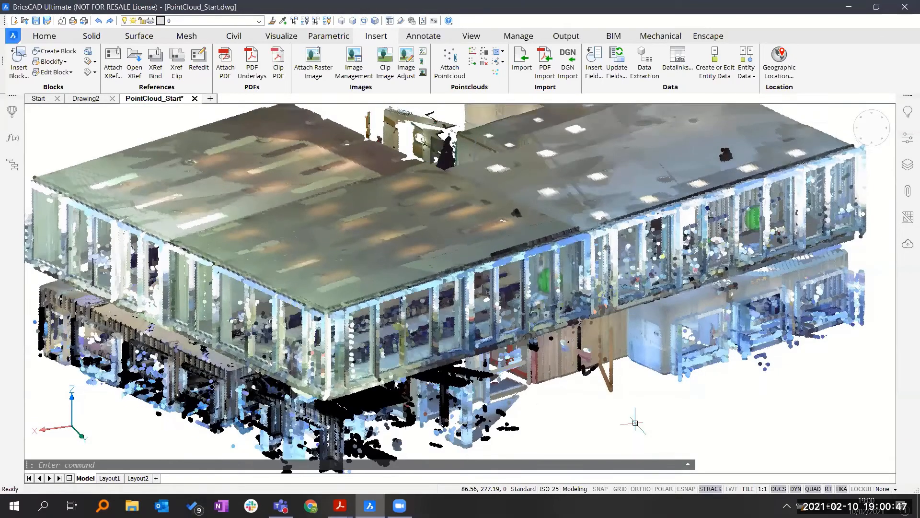
Step: Increase the point cloud's point size step by step to 7
click(462, 232)
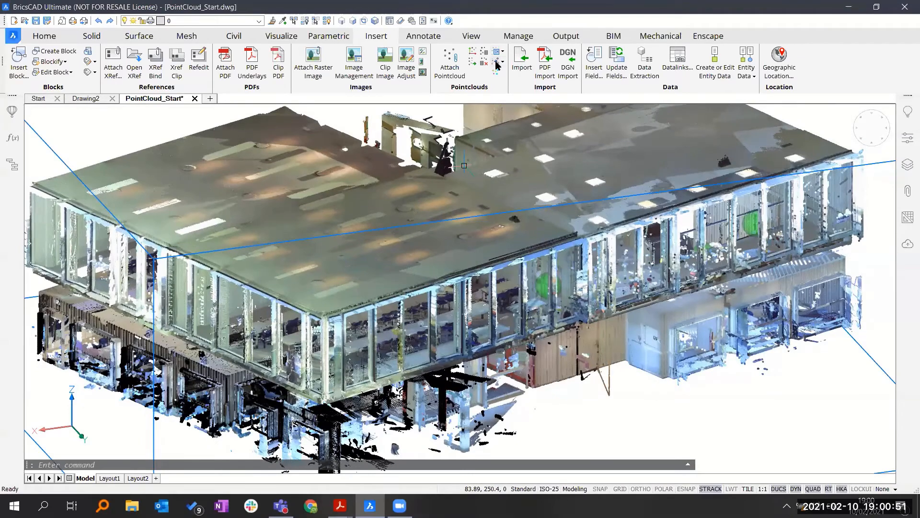
click(497, 64)
click(497, 64)
click(497, 64)
click(497, 64)
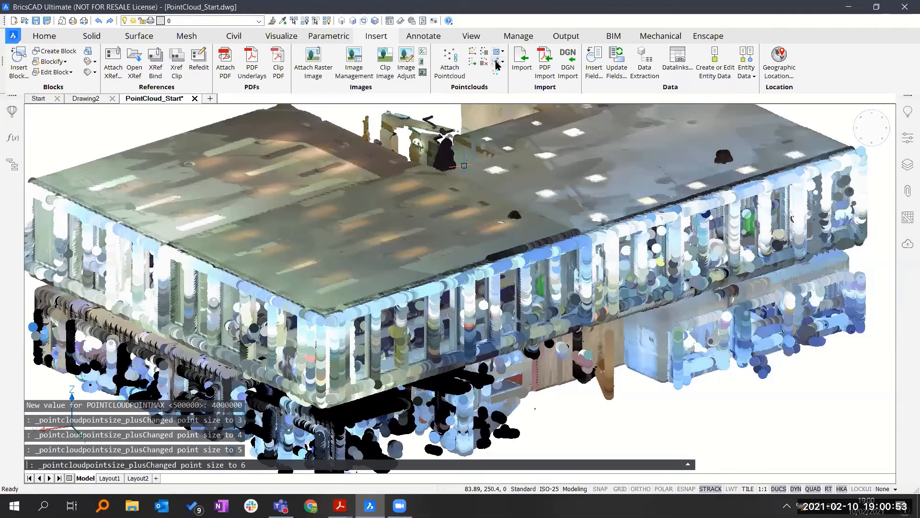
click(497, 64)
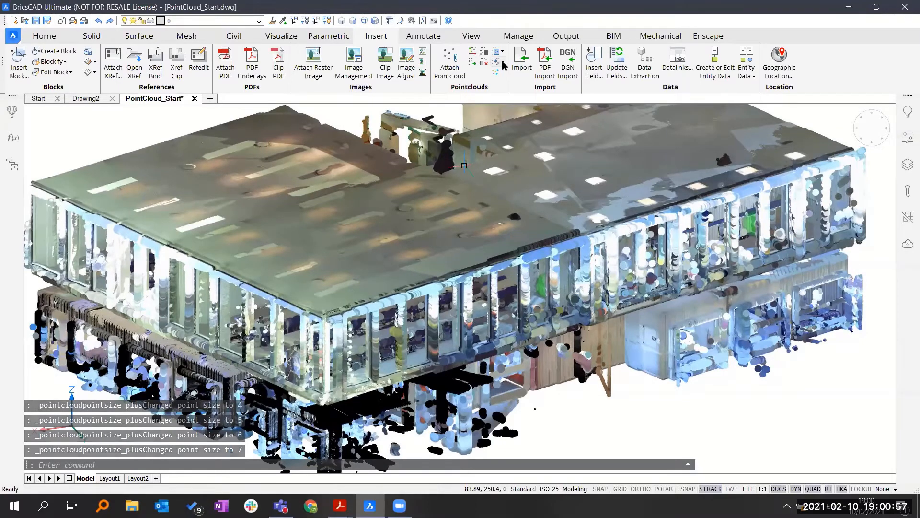
Step: Decrease the point cloud's point size step by step to 1
click(501, 62)
click(527, 84)
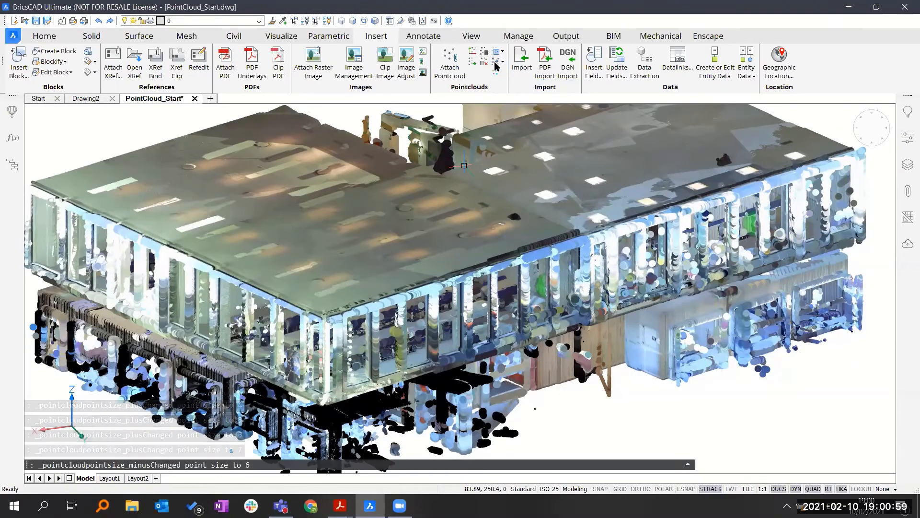
click(497, 62)
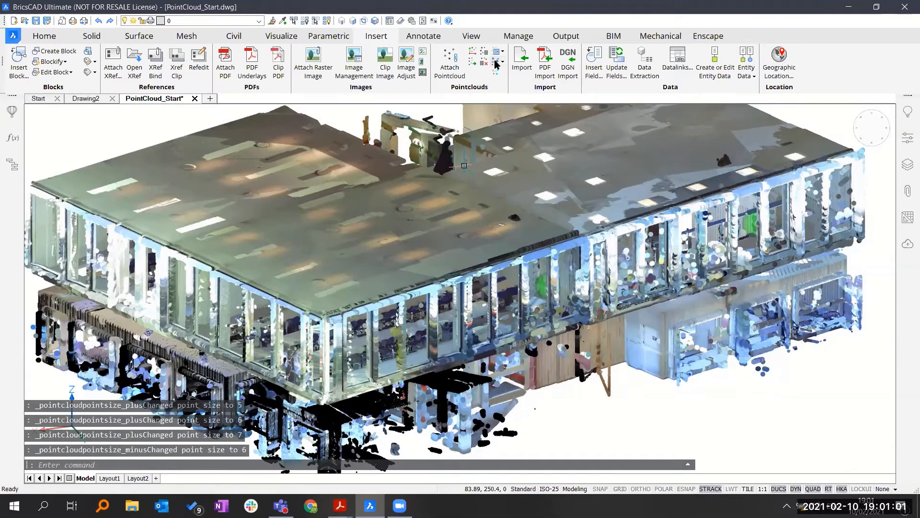
click(495, 61)
click(495, 61)
click(495, 62)
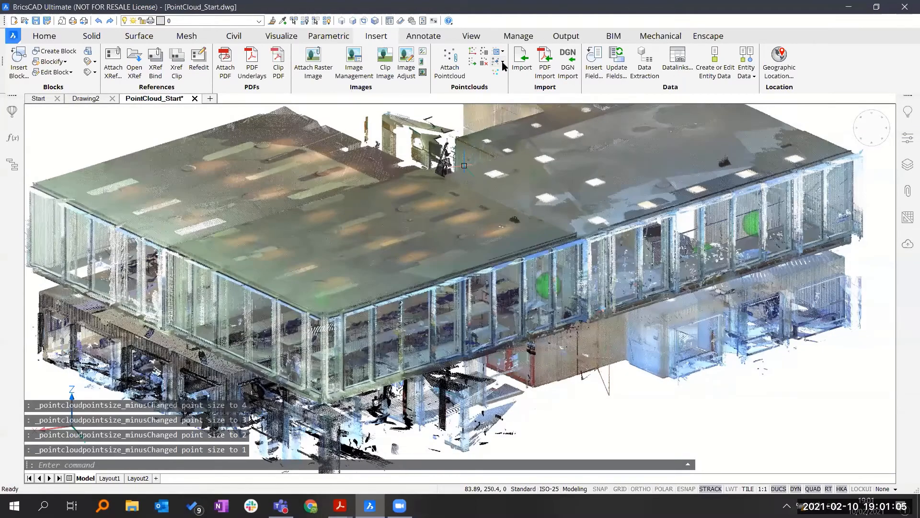
Step: Increase the point cloud's point size to 2
click(502, 61)
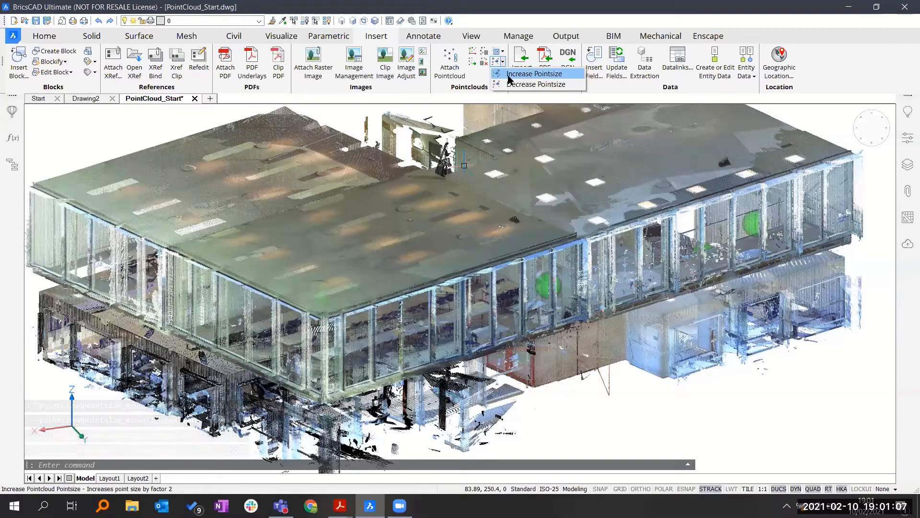
click(510, 76)
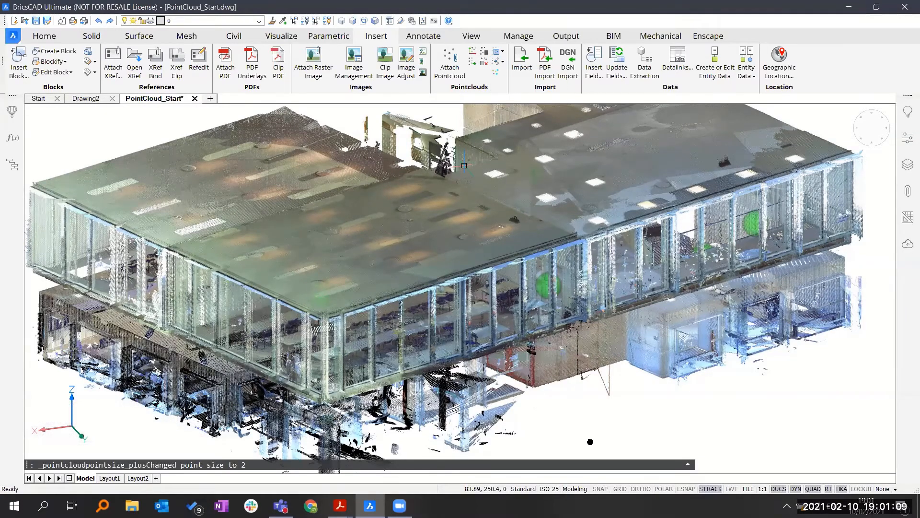
middle_drag(580, 423, 573, 420)
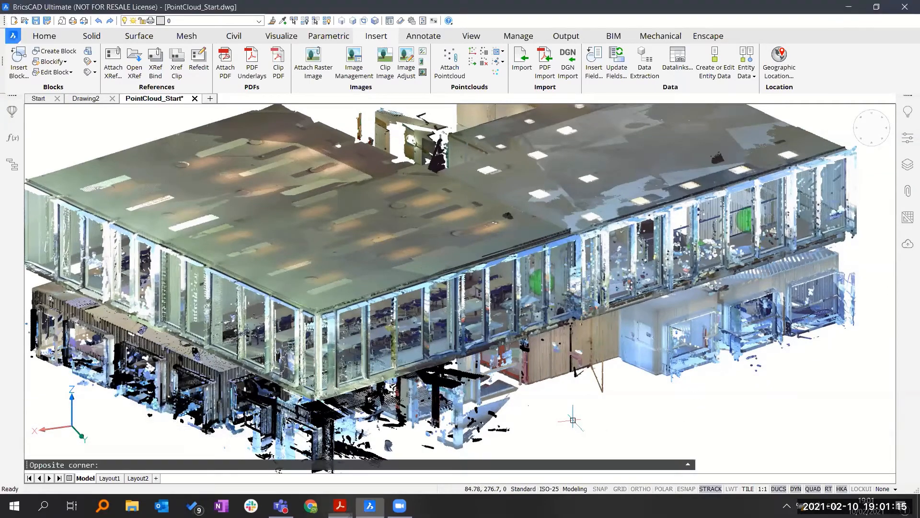
Step: Switch to the top view and align the full point cloud with the coordinate axes
click(869, 154)
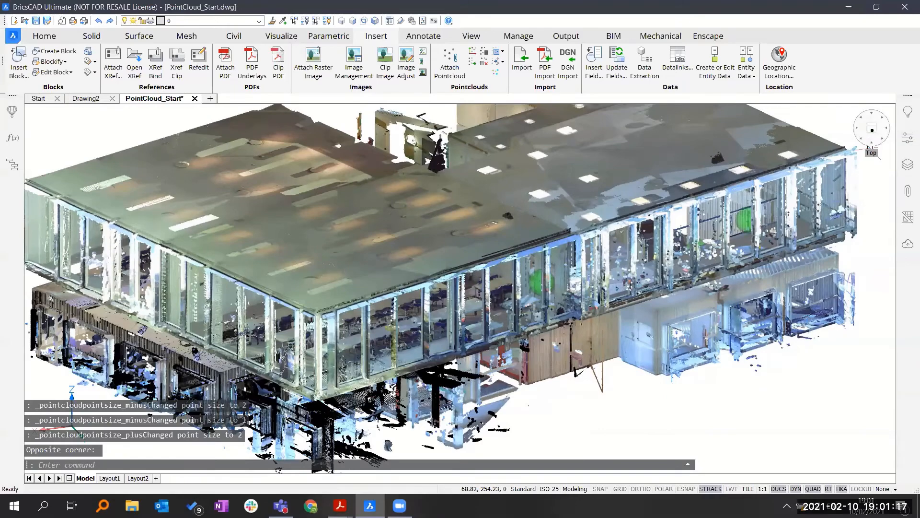
click(871, 129)
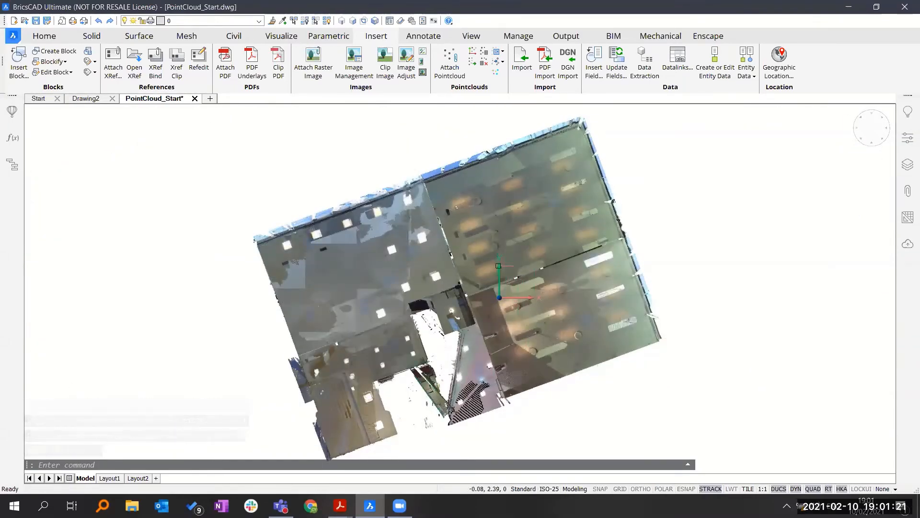
mouse_move(500, 297)
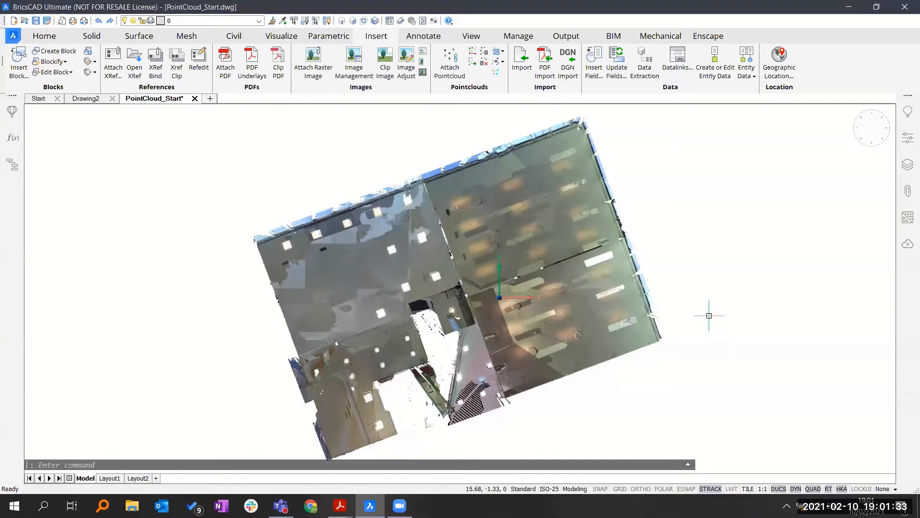
click(472, 51)
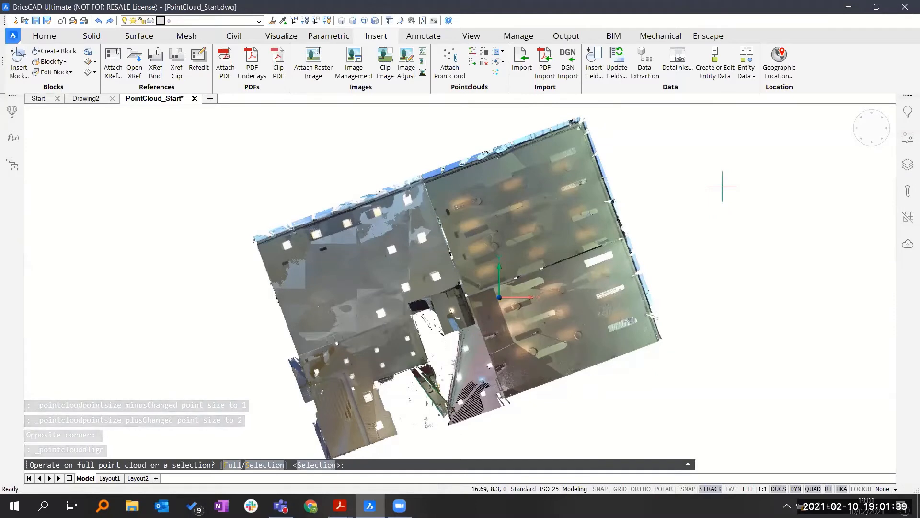
text(f)
key(Return)
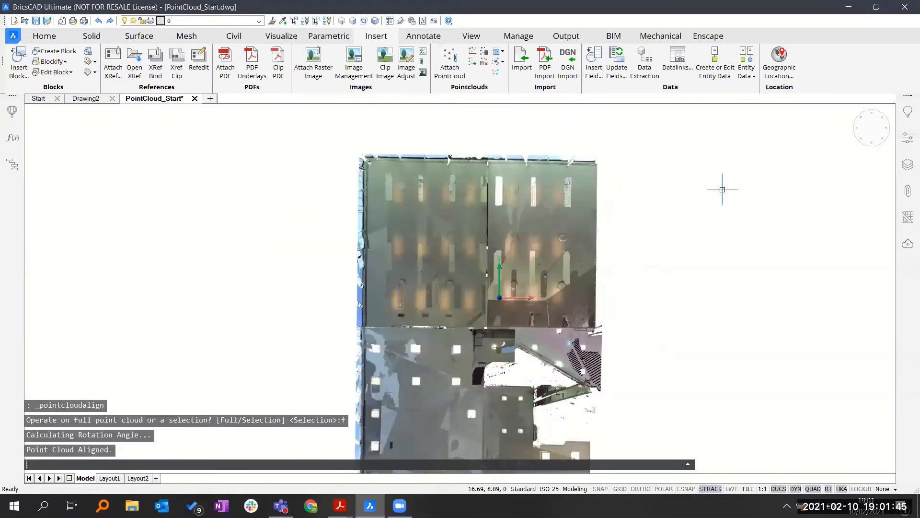
middle_drag(649, 292, 611, 230)
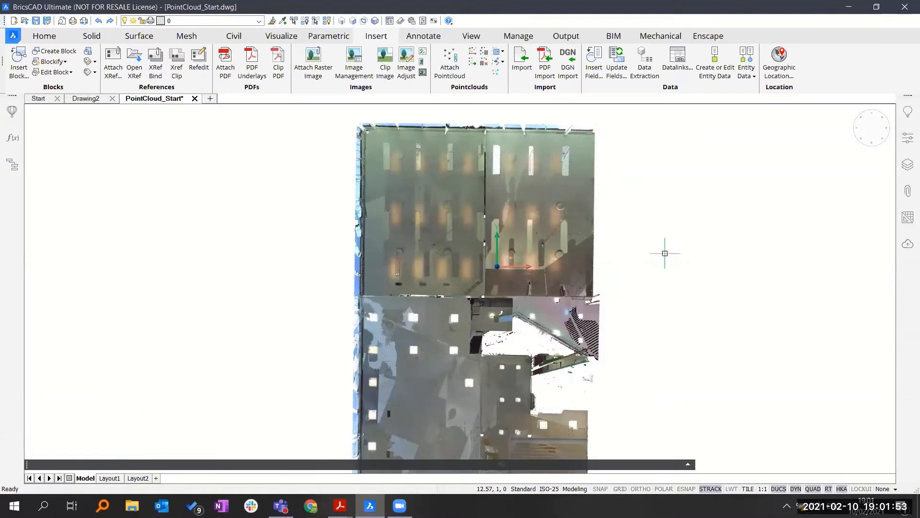
Step: Apply a color map to the point cloud using the Elevation role and the Spectrum scheme
shift+middle_drag(665, 253, 664, 209)
shift+middle_drag(494, 372, 453, 329)
shift+middle_drag(598, 179, 394, 106)
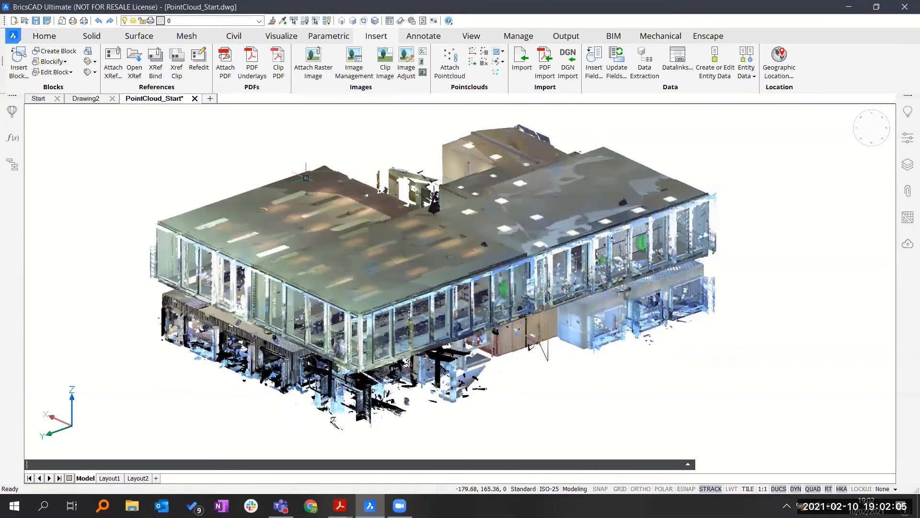
click(497, 73)
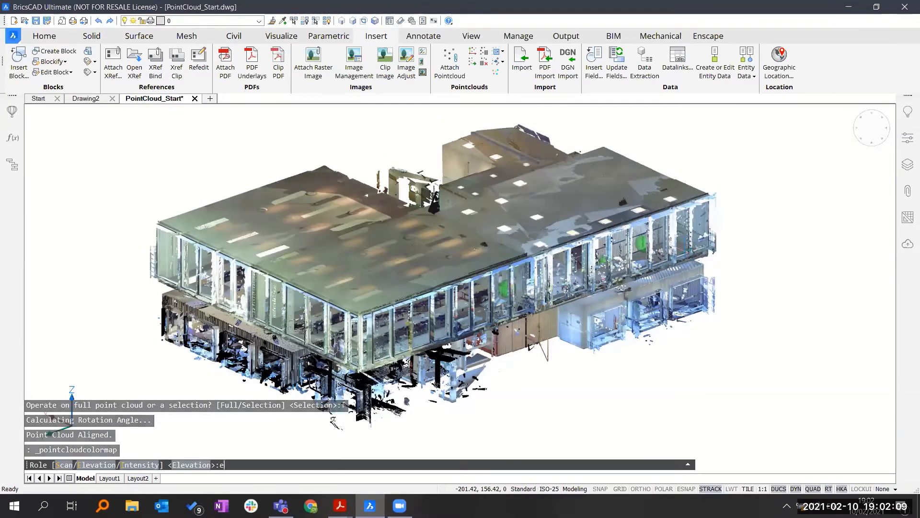
text(e)
key(Return)
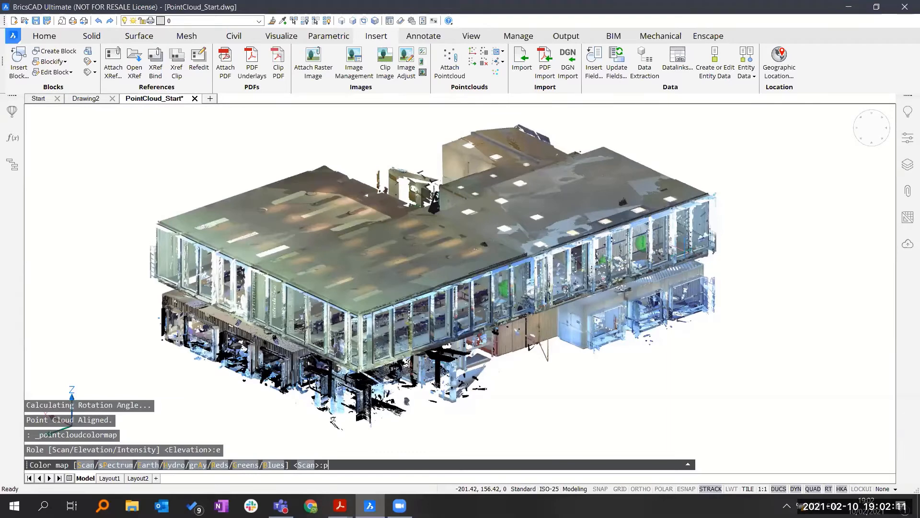
text(p)
key(Return)
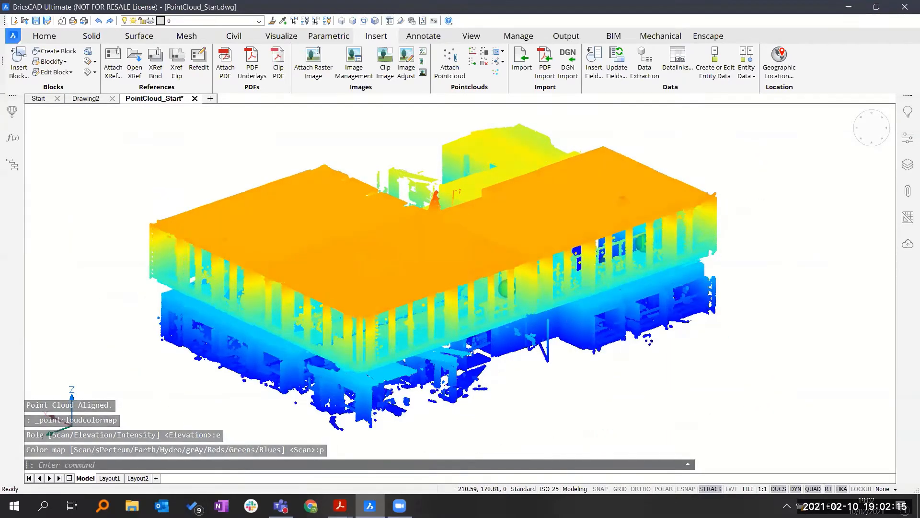
shift+middle_drag(586, 398, 577, 380)
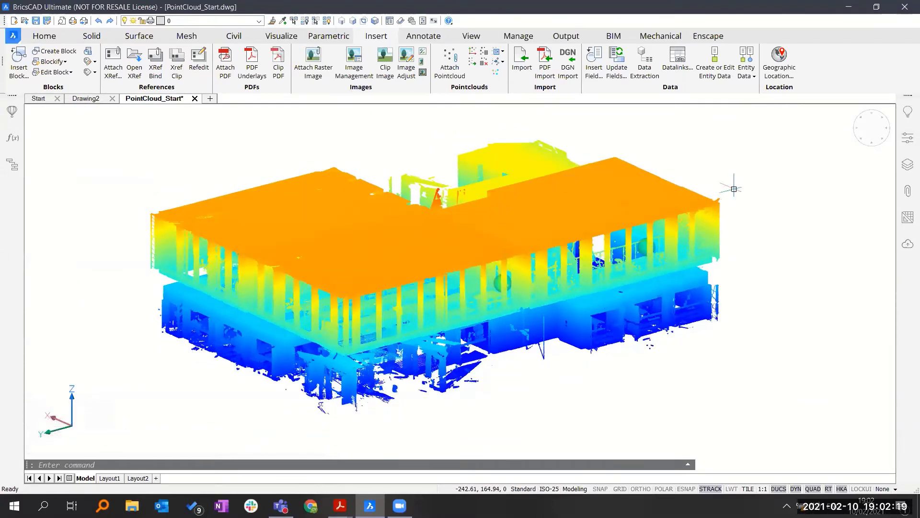
shift+middle_drag(744, 200, 743, 208)
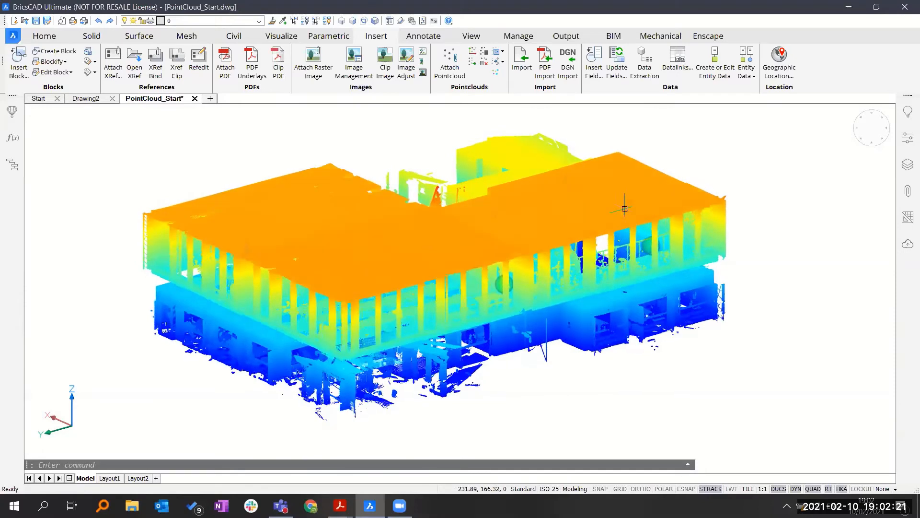
Step: Show the selected point cloud's properties and try to choose a different Stylization under 3D Visualization
click(564, 191)
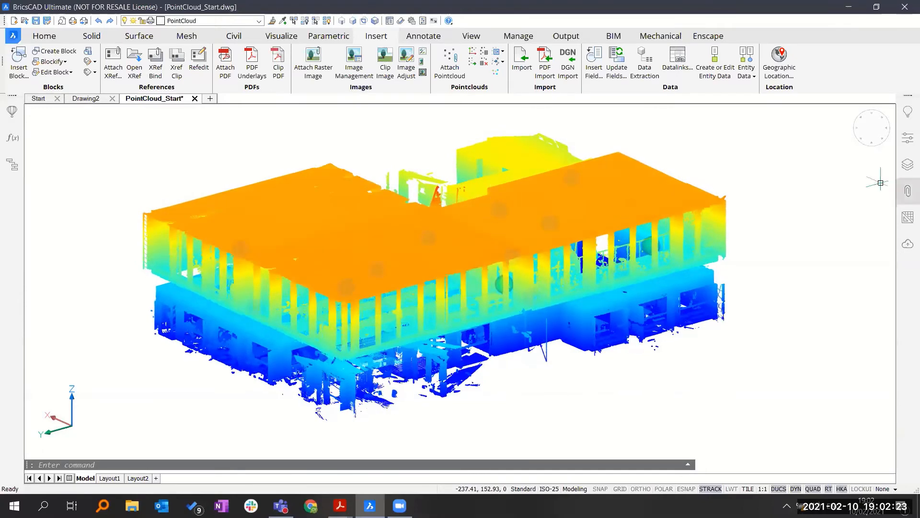
click(907, 139)
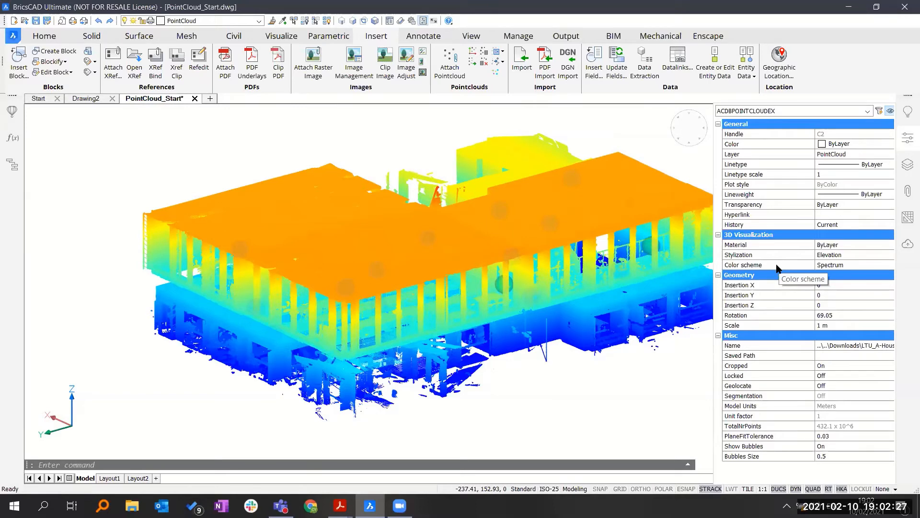
click(853, 256)
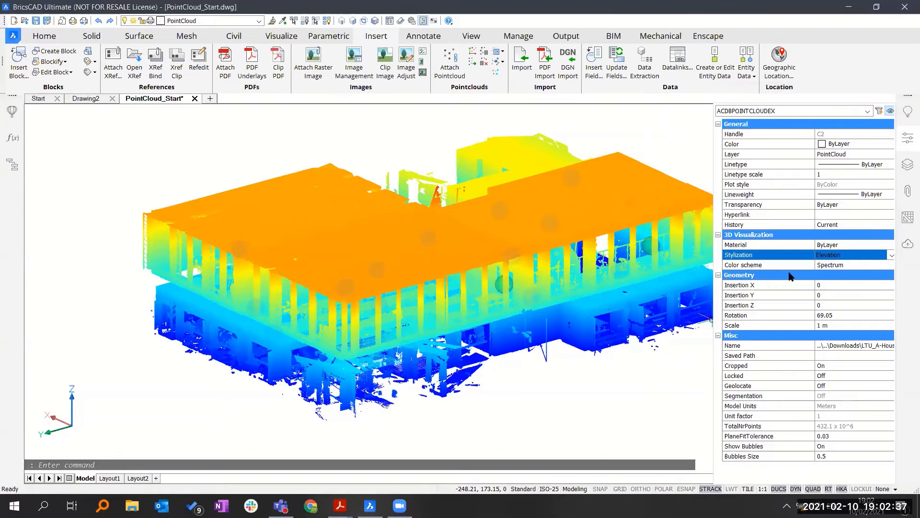
click(658, 381)
key(Escape)
click(866, 255)
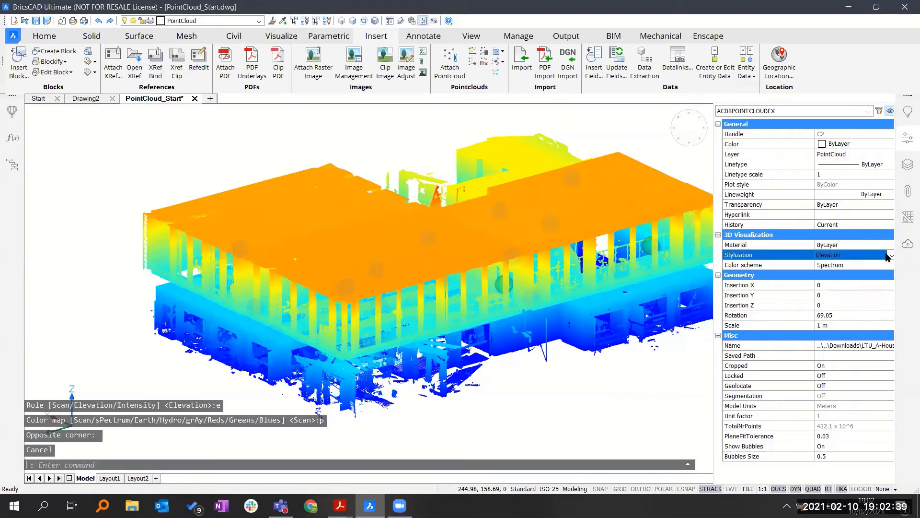
click(889, 255)
click(844, 277)
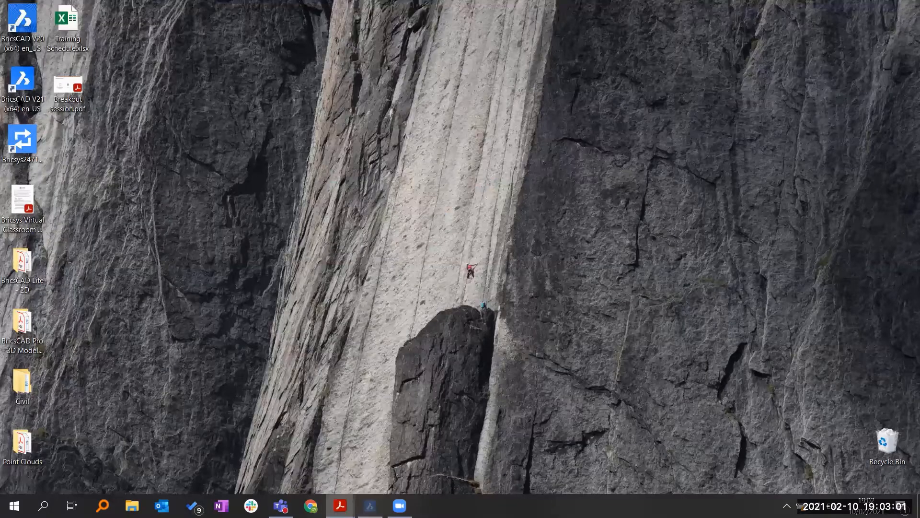
Step: Launch BricsCAD V21 from the desktop and start a new drawing with the Default-m template
double_click(24, 88)
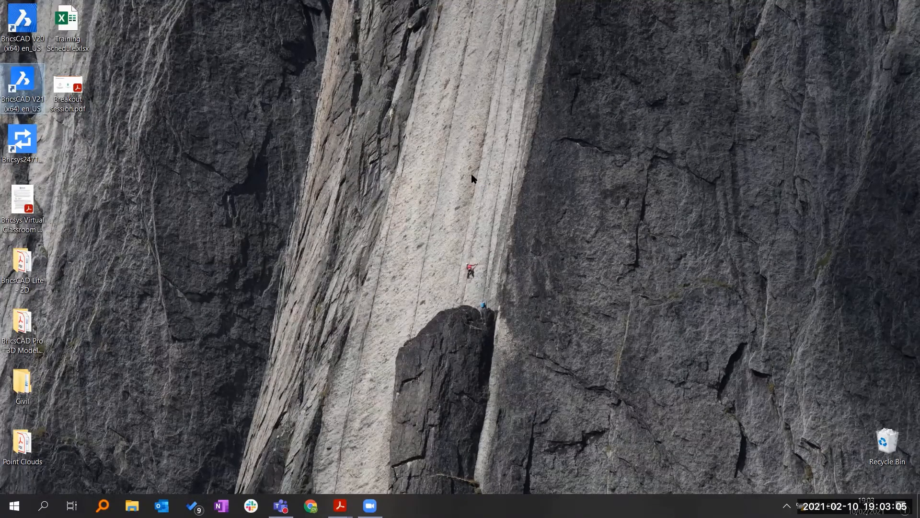
click(414, 281)
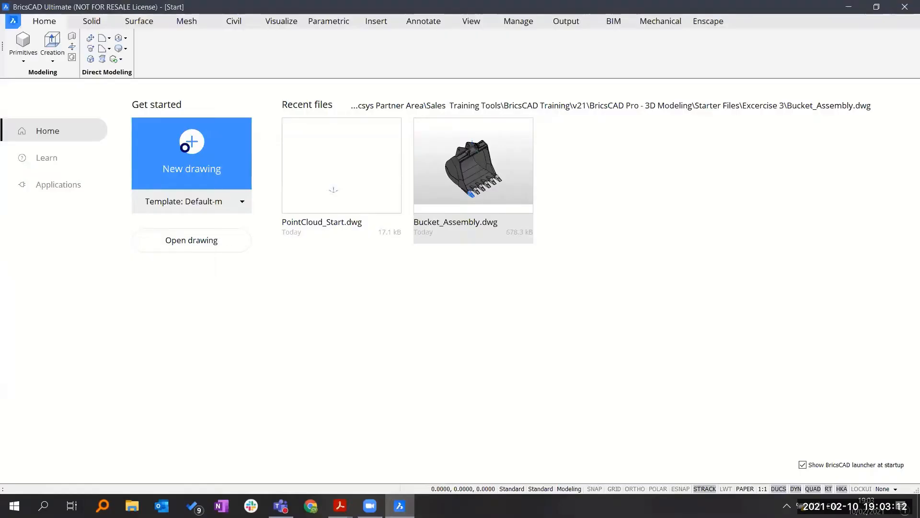
click(184, 147)
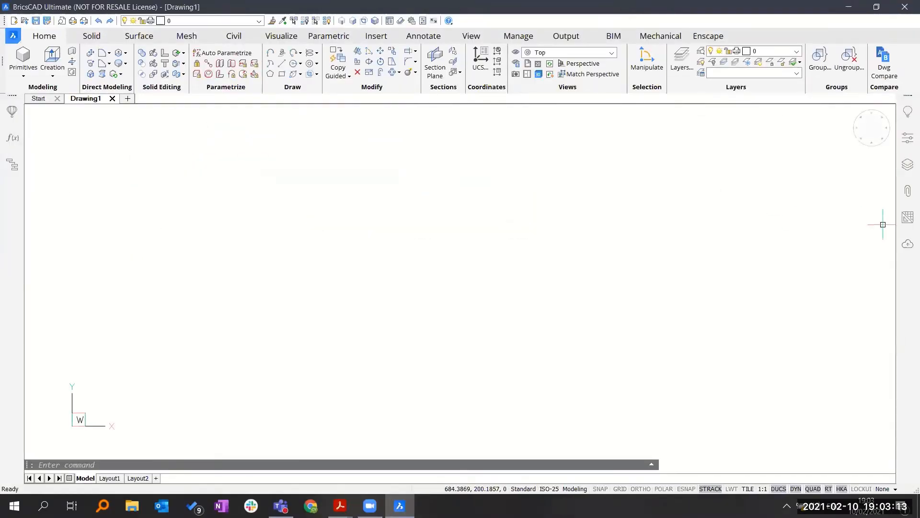
Step: Return to the start page and open the recent drawing PointCloud_Start.dwg
click(37, 98)
click(464, 182)
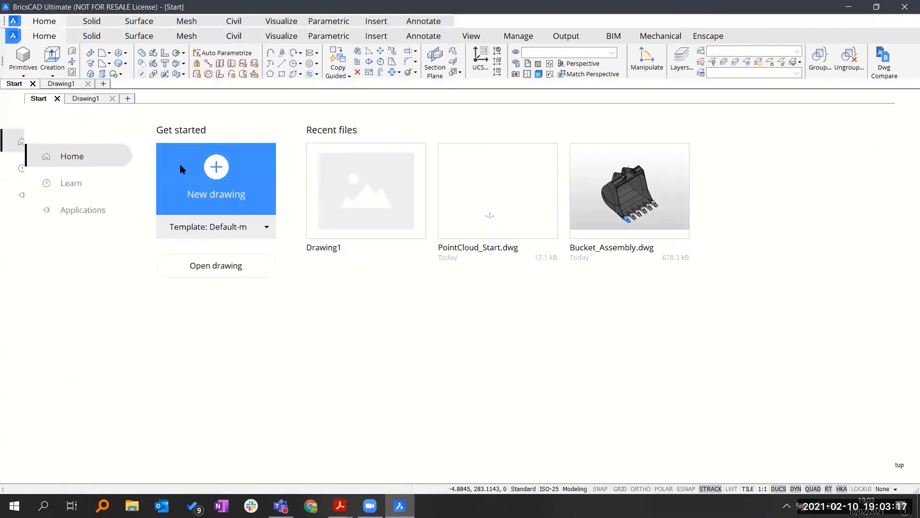
Step: Attach the cached LTU_A-House_2015-12-21.e57 point cloud to PointCloud_Start at insertion point 0,0,0, with scale 1 and rotation 0
click(219, 160)
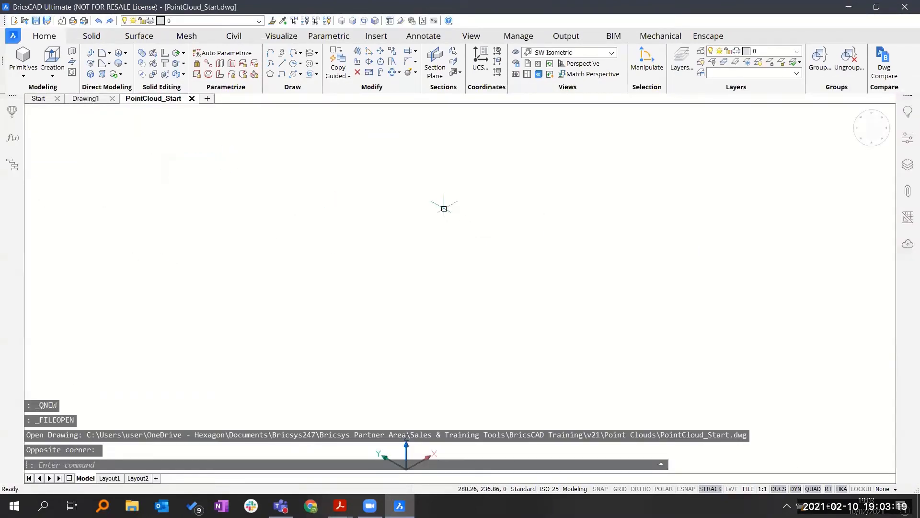
middle_drag(410, 246, 401, 249)
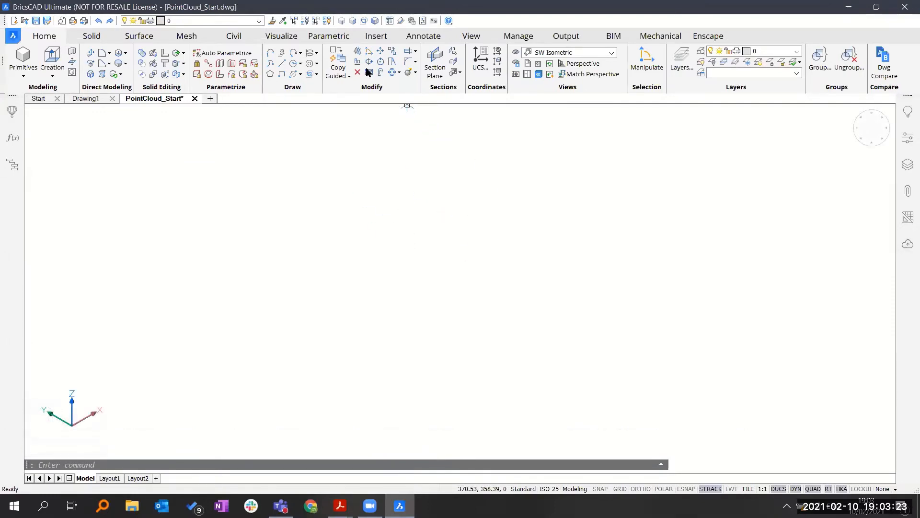
click(377, 35)
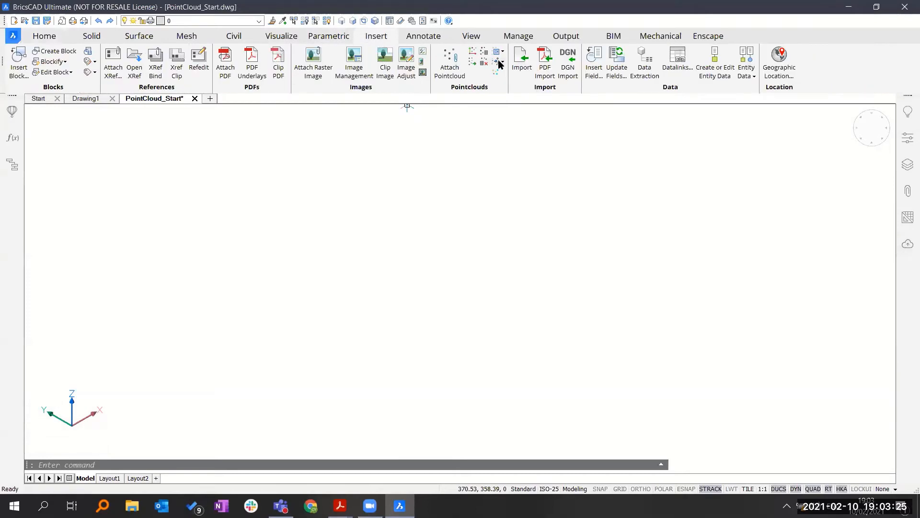
click(483, 51)
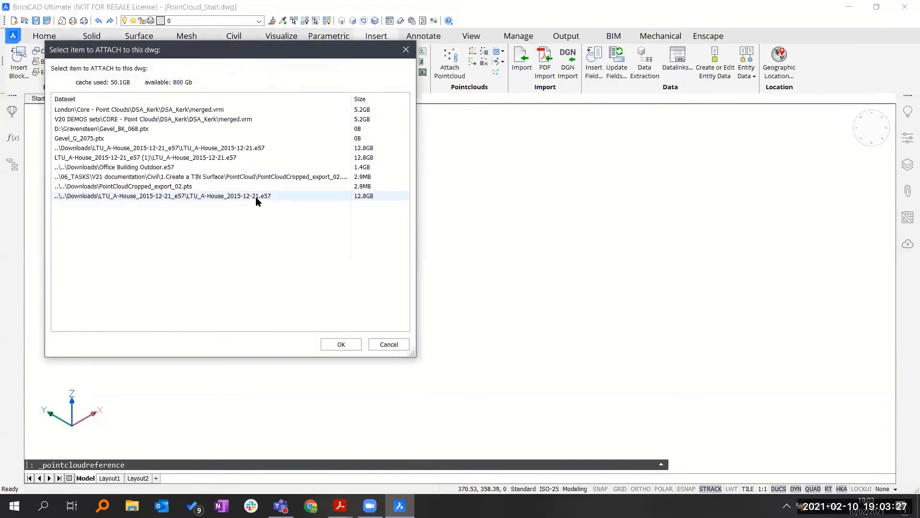
click(339, 345)
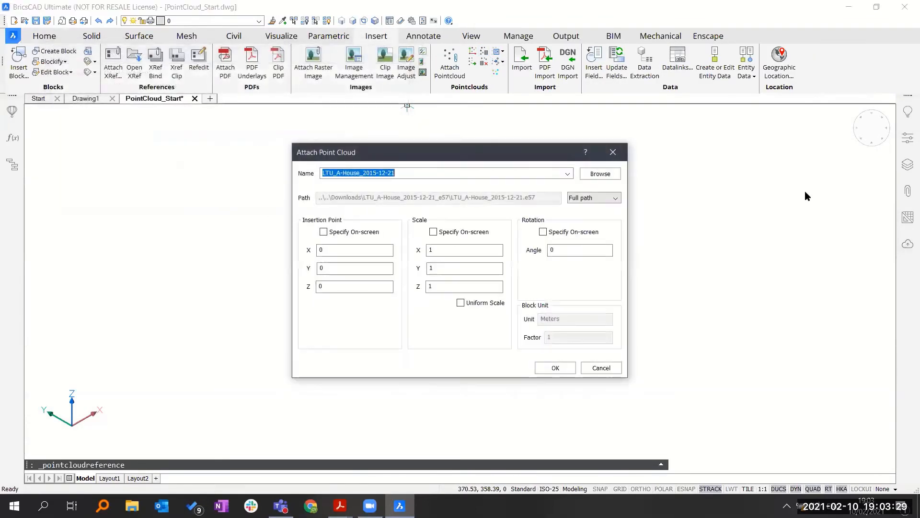
click(553, 365)
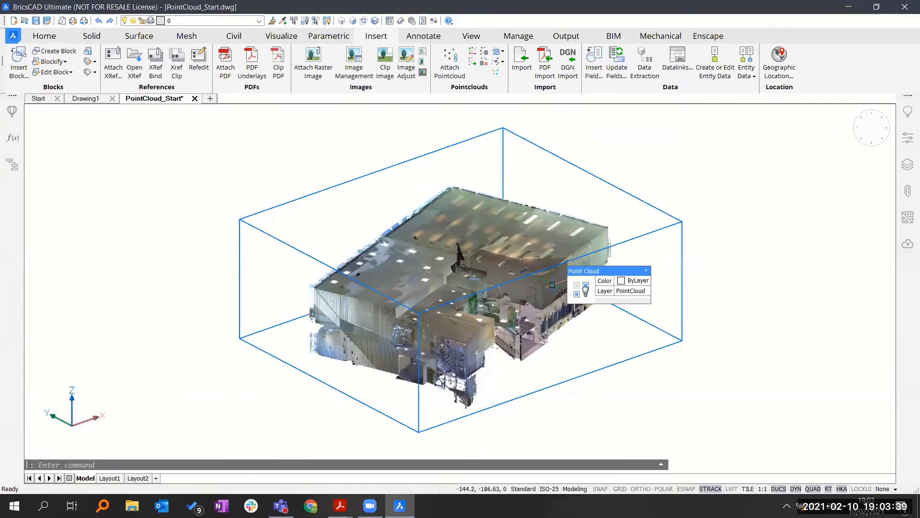
Step: Create an orthographic section plane through the point cloud, aligned to Top
shift+middle_drag(551, 285, 480, 284)
scroll(480, 284, up, 2)
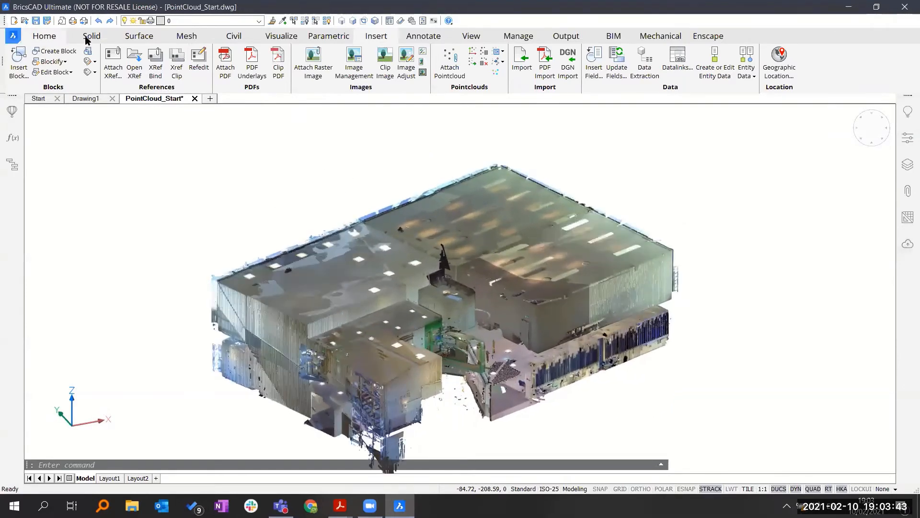
click(44, 36)
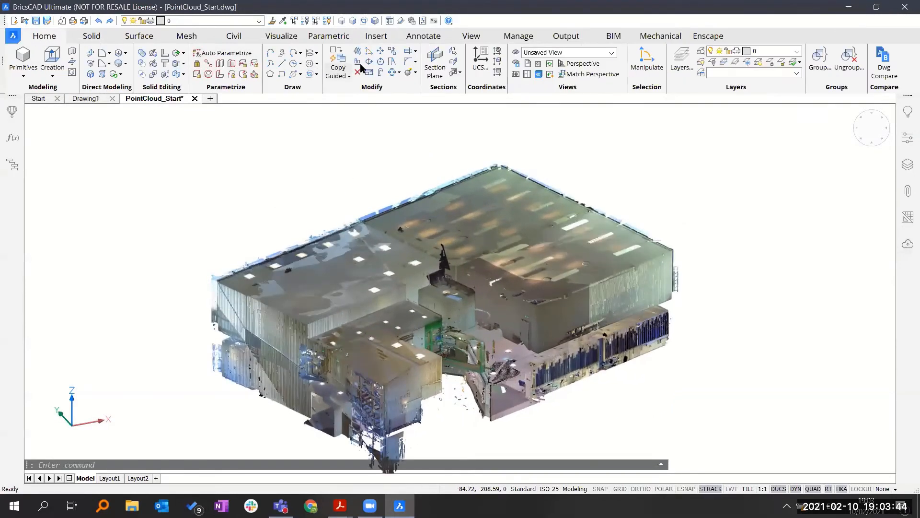
click(436, 65)
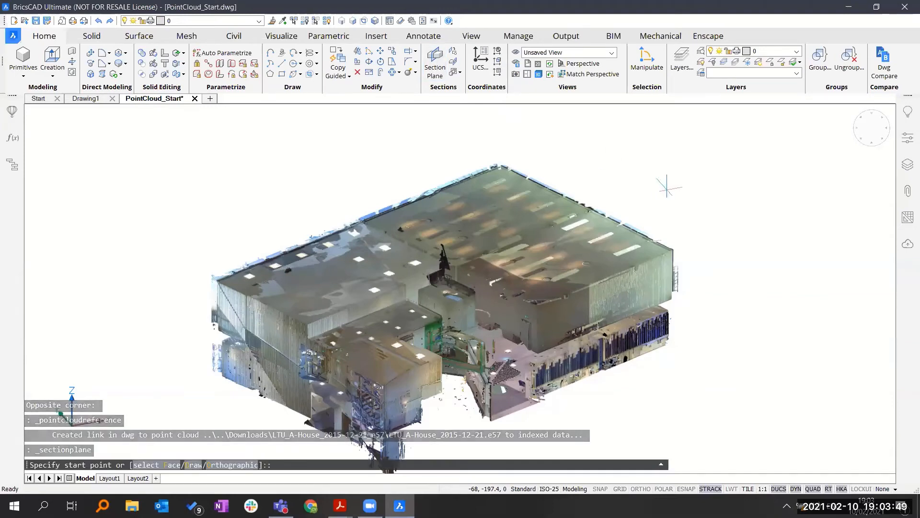
text(o)
key(Return)
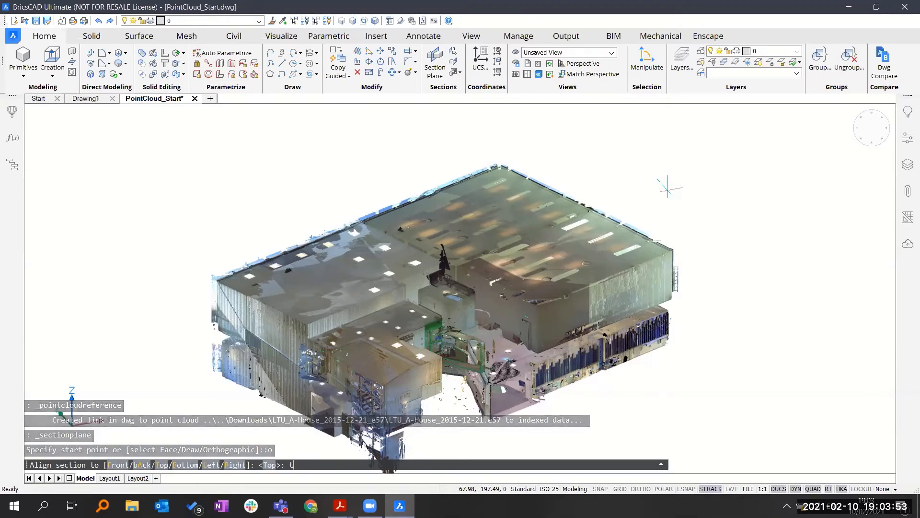
key(Return)
Step: Move the horizontal section plane slightly upward along its vertical axis with the manipulator
shift+middle_drag(672, 200, 673, 250)
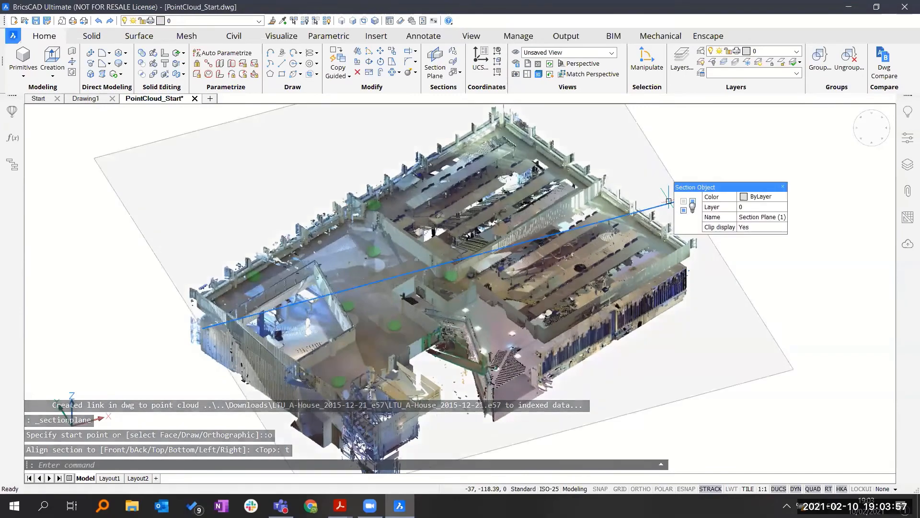
click(670, 204)
mouse_move(692, 243)
shift+middle_down()
mouse_move(691, 216)
mouse_move(684, 243)
shift+middle_up()
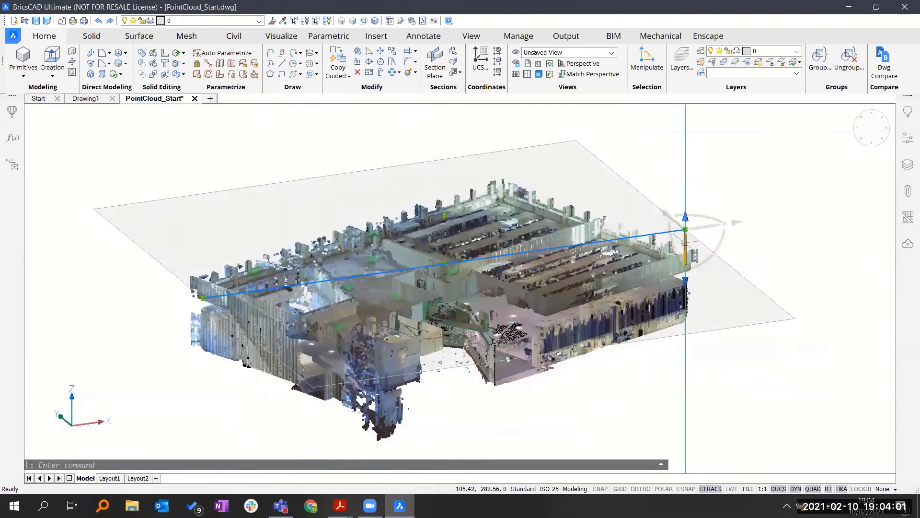
click(685, 243)
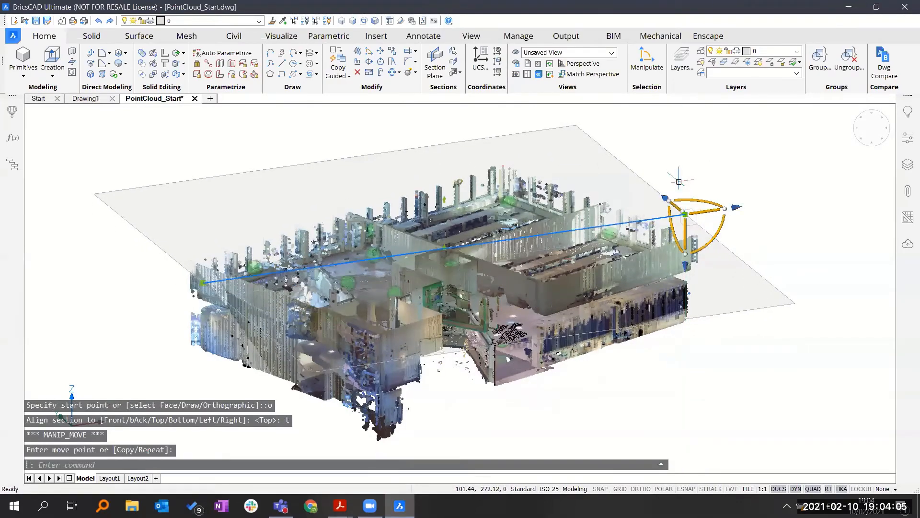
key(Escape)
Step: Open the Bubble viewer from the green scan bubble in the far right room of the sectioned building
scroll(419, 306, up, 3)
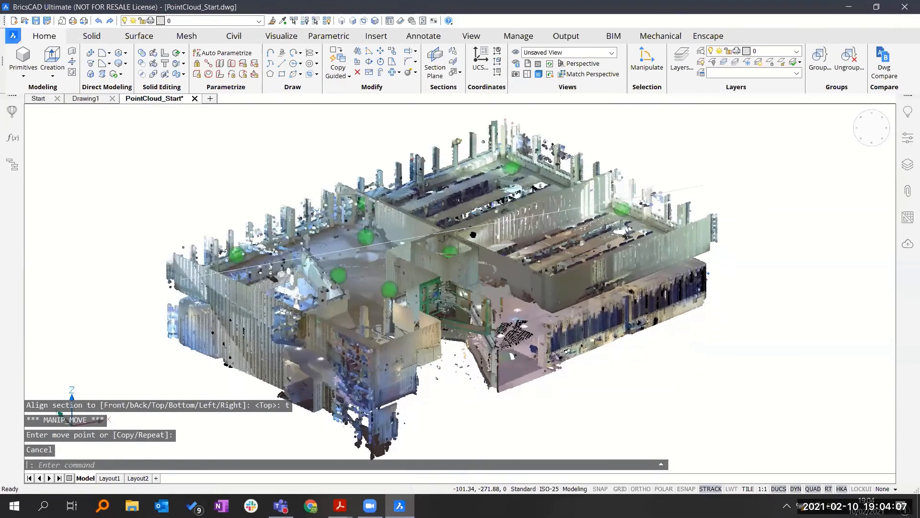
scroll(453, 282, up, 2)
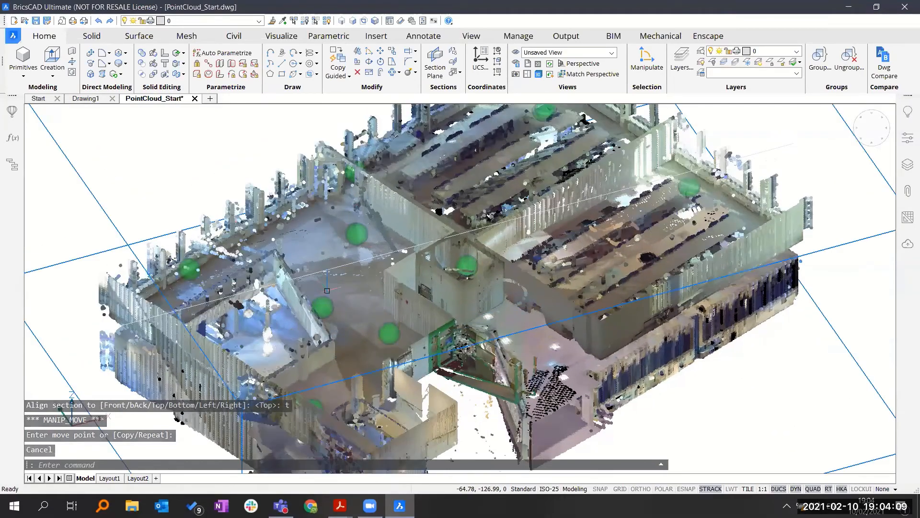
shift+middle_drag(417, 276, 406, 306)
scroll(426, 314, down, 2)
mouse_move(418, 308)
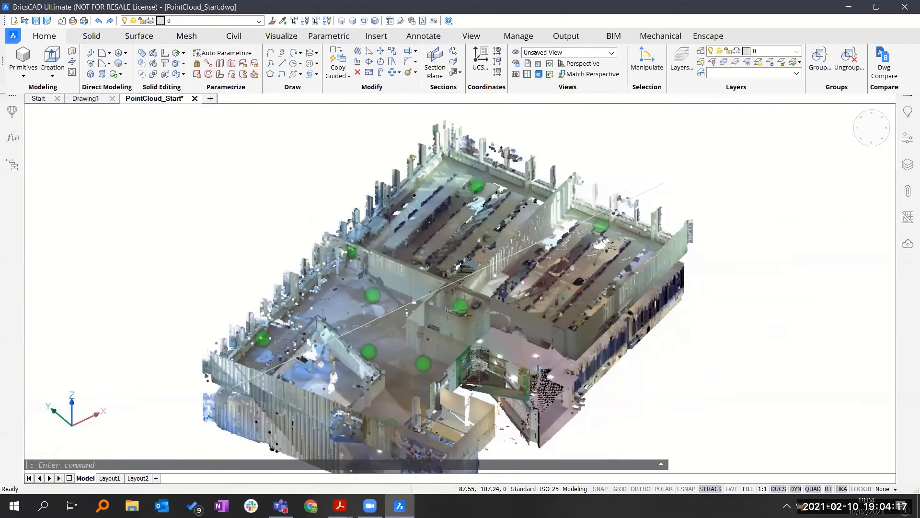
double_click(600, 227)
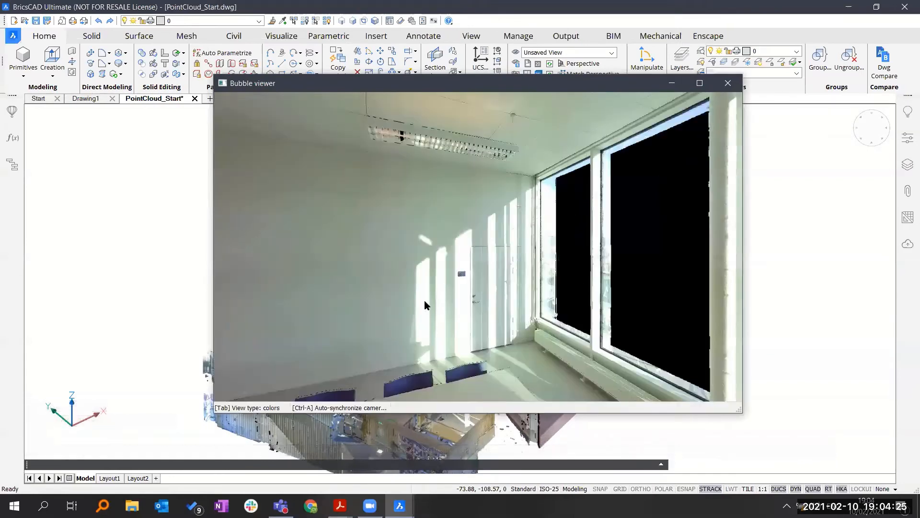
Step: Look around the scanned classroom in the Bubble viewer, examining its walls, windows and rows of tables in the colors view type
drag(425, 301, 551, 296)
drag(372, 268, 548, 293)
drag(332, 297, 503, 307)
drag(386, 303, 508, 302)
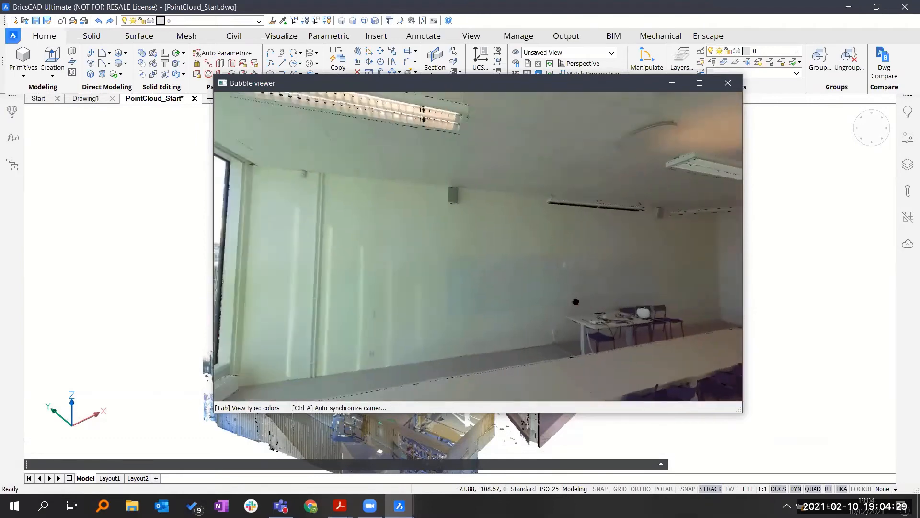
drag(372, 306, 575, 296)
drag(336, 289, 421, 284)
drag(364, 293, 454, 303)
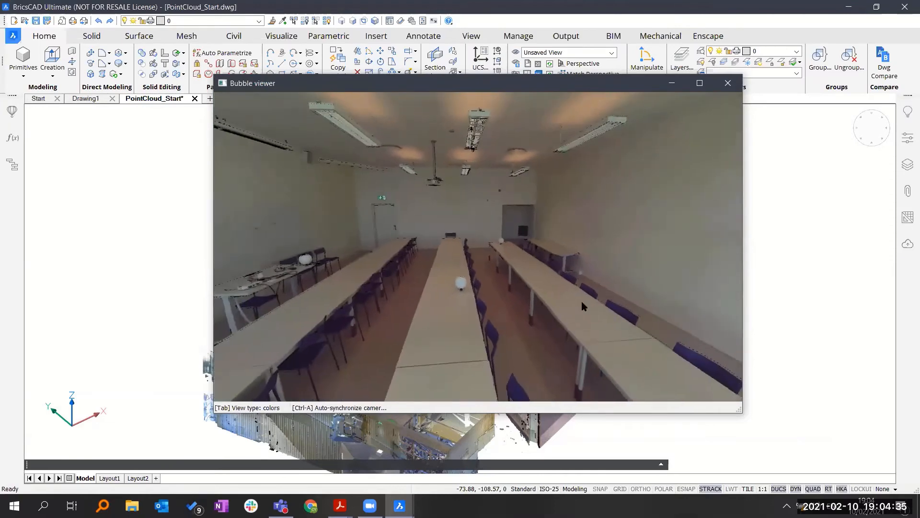
drag(583, 306, 596, 332)
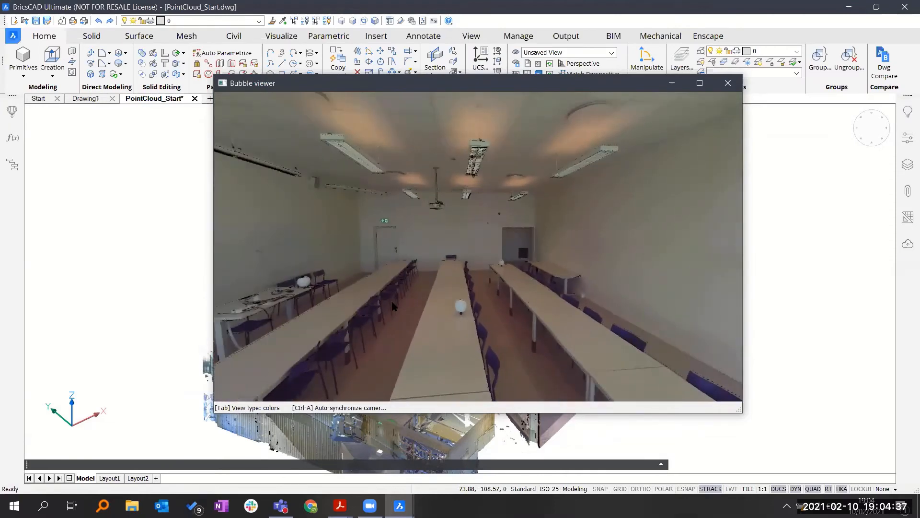
drag(428, 305, 495, 312)
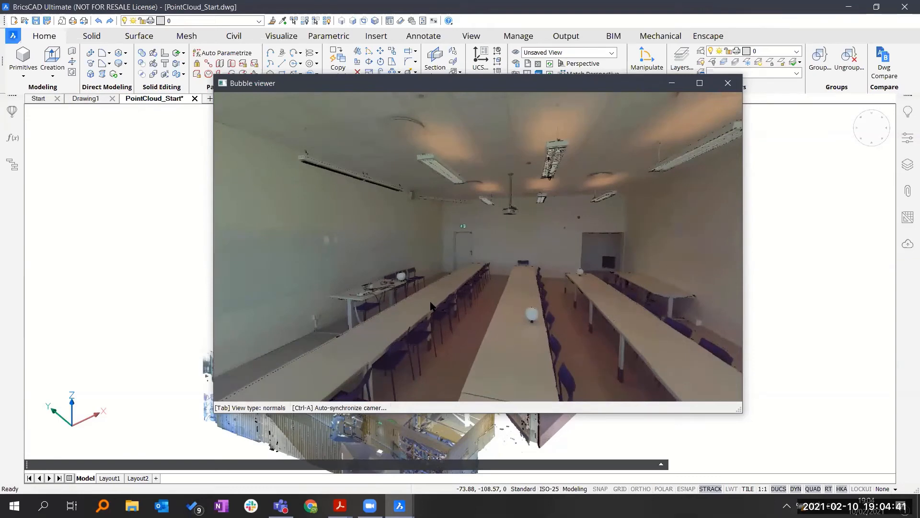
Step: Switch the Bubble viewer to the normals view type and examine the room's surface orientations
key(Tab)
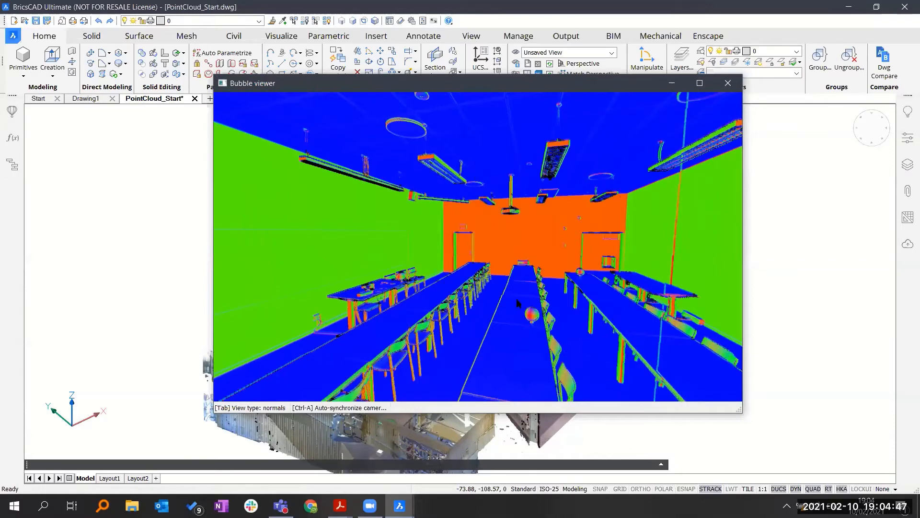
drag(493, 305, 456, 314)
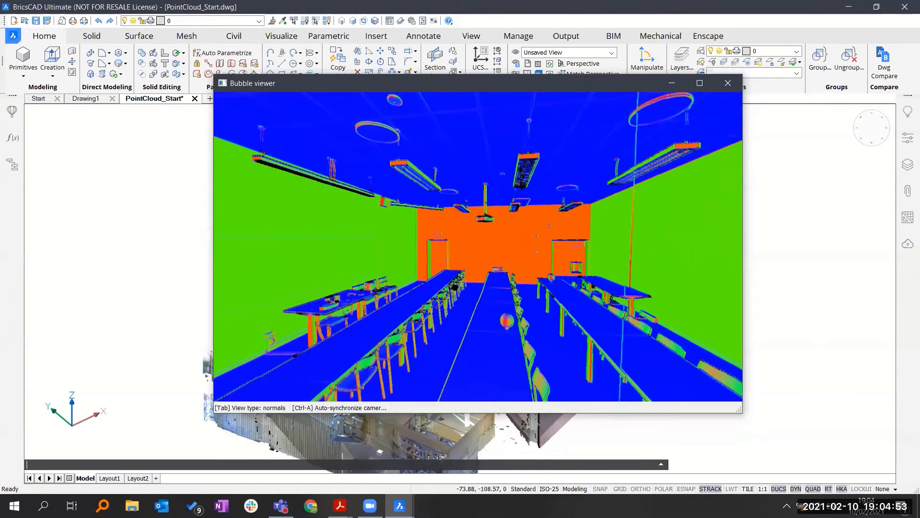
drag(499, 302, 480, 292)
Step: Switch the Bubble viewer to the distance view type and look around the room's side wall and tables
key(Tab)
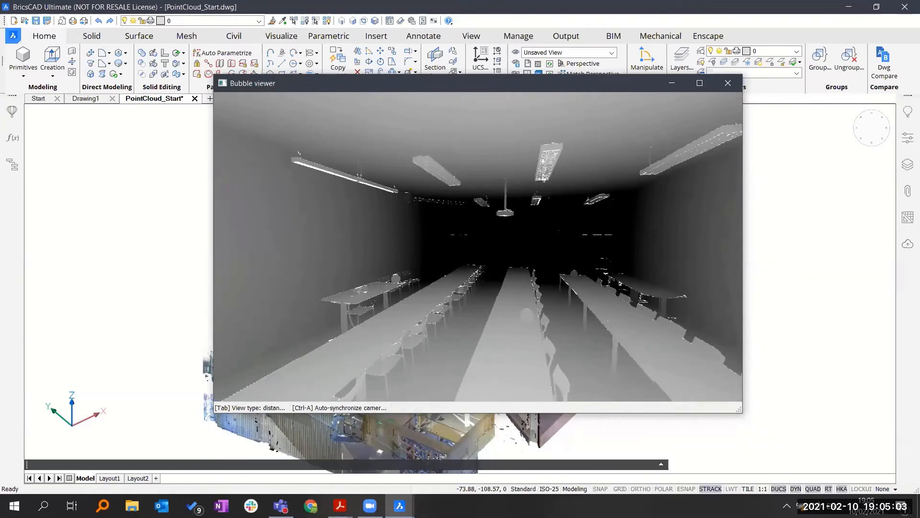
drag(479, 259, 547, 256)
drag(273, 258, 396, 310)
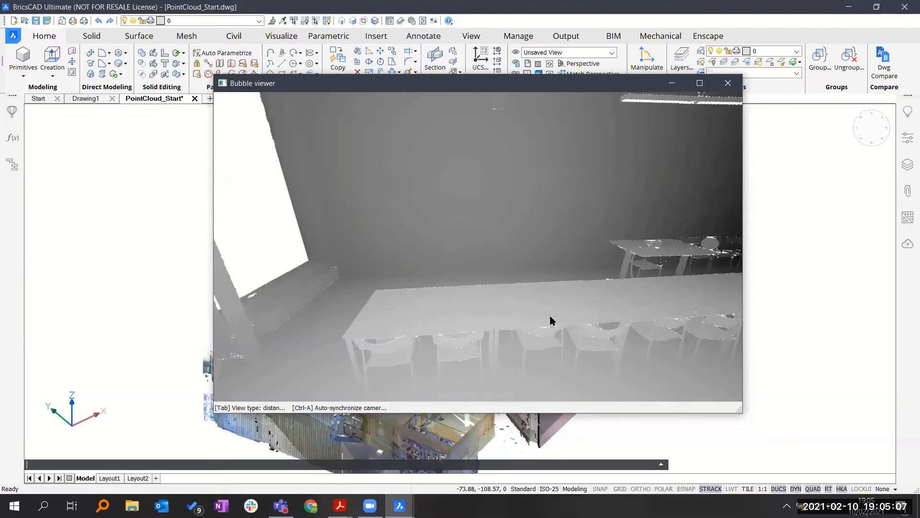
drag(551, 315, 416, 315)
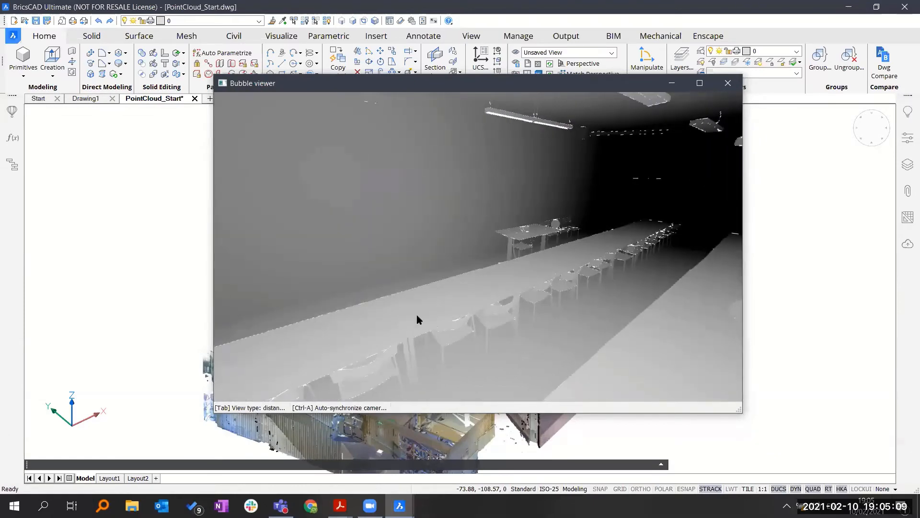
Step: Return the Bubble viewer to the colors view type and face the rows of tables
key(Tab)
drag(416, 314, 497, 327)
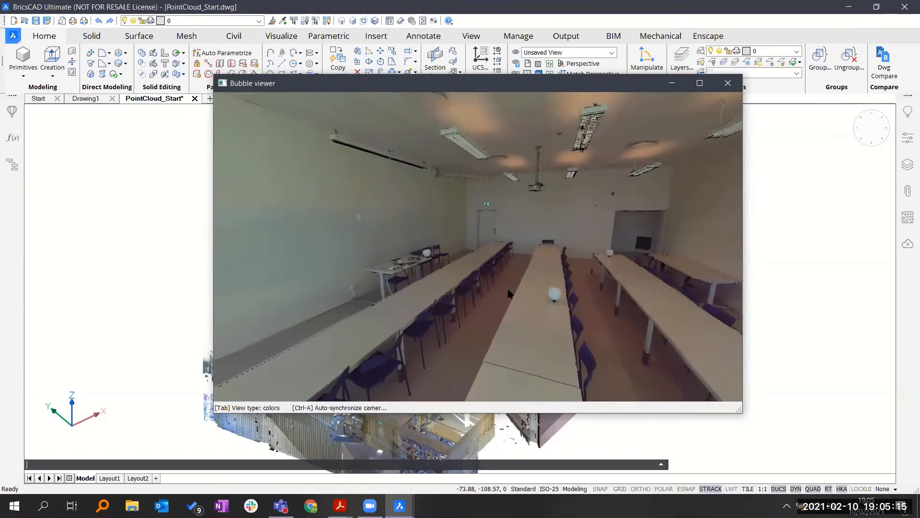
drag(450, 295, 451, 262)
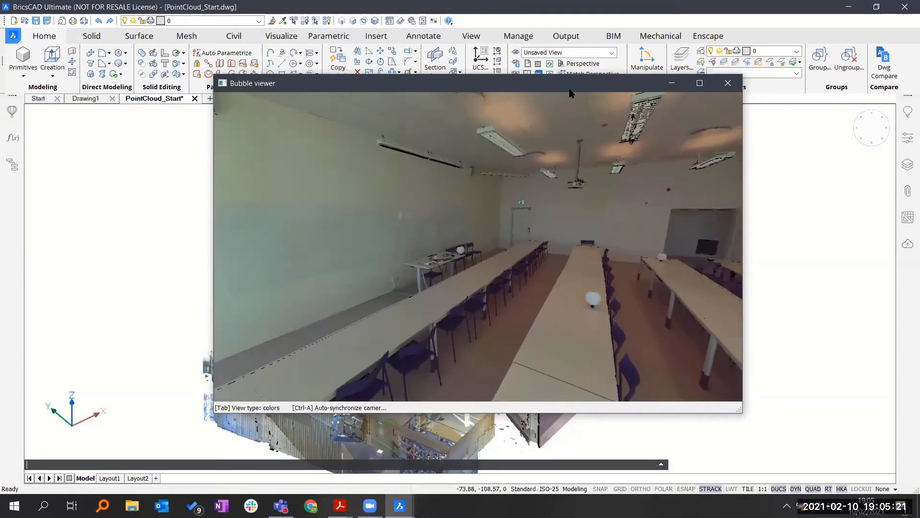
Step: Move and narrow the Bubble viewer window so the point cloud model can be seen beside it
drag(515, 89, 633, 115)
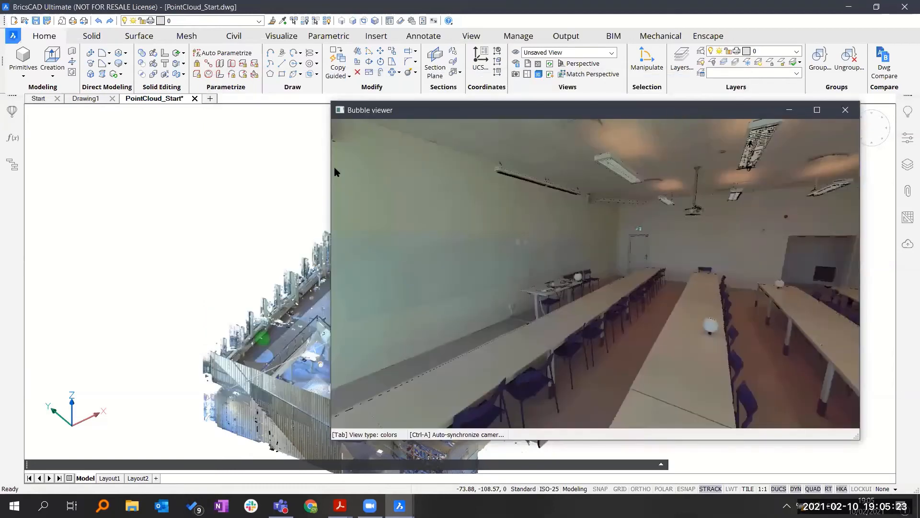
drag(331, 211, 394, 211)
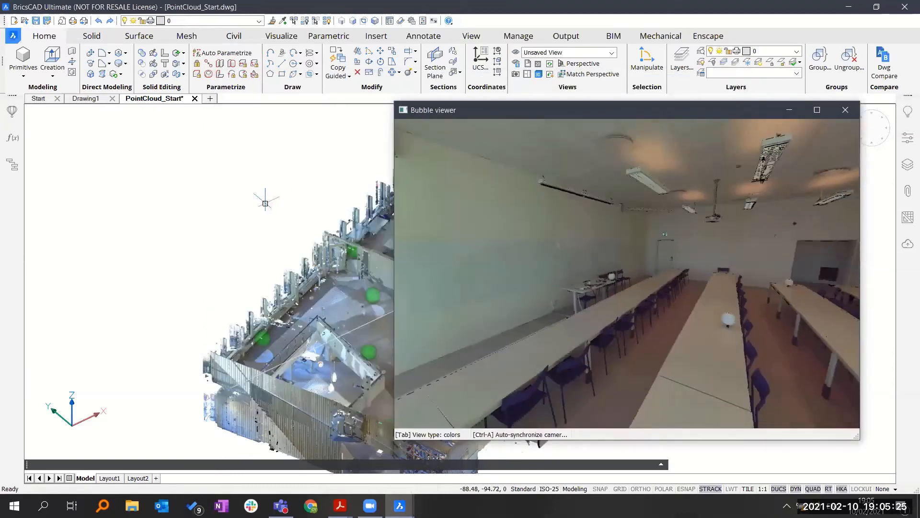
middle_drag(244, 203, 83, 181)
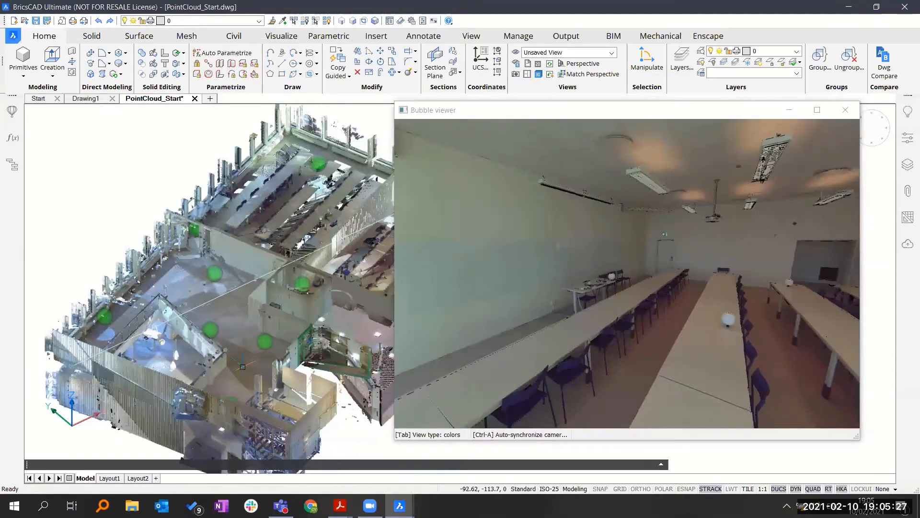
Step: Auto-synchronize the model camera with the Bubble viewer's room view and close the viewer
click(602, 299)
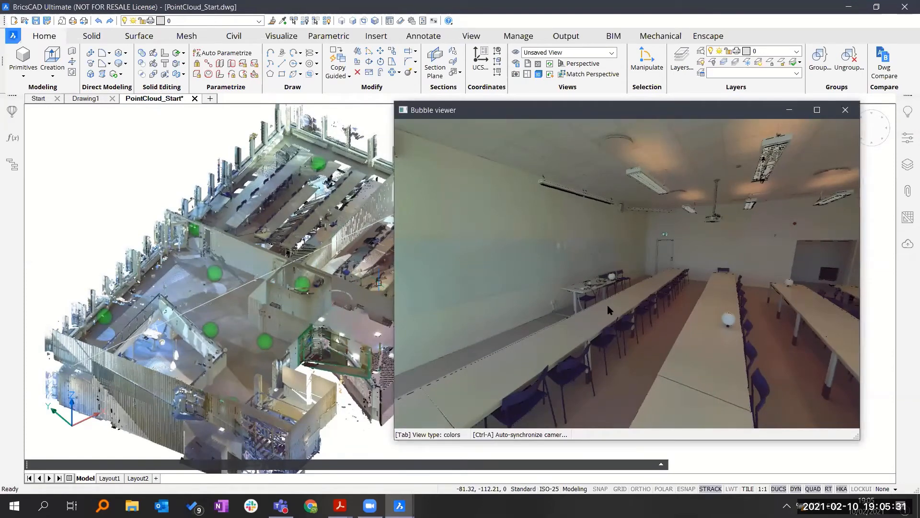
key(ctrl+a)
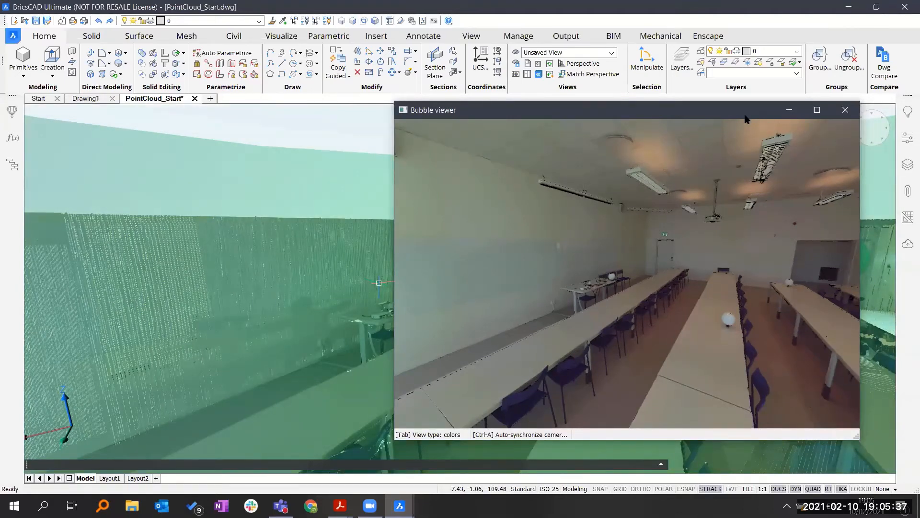
drag(666, 111, 562, 119)
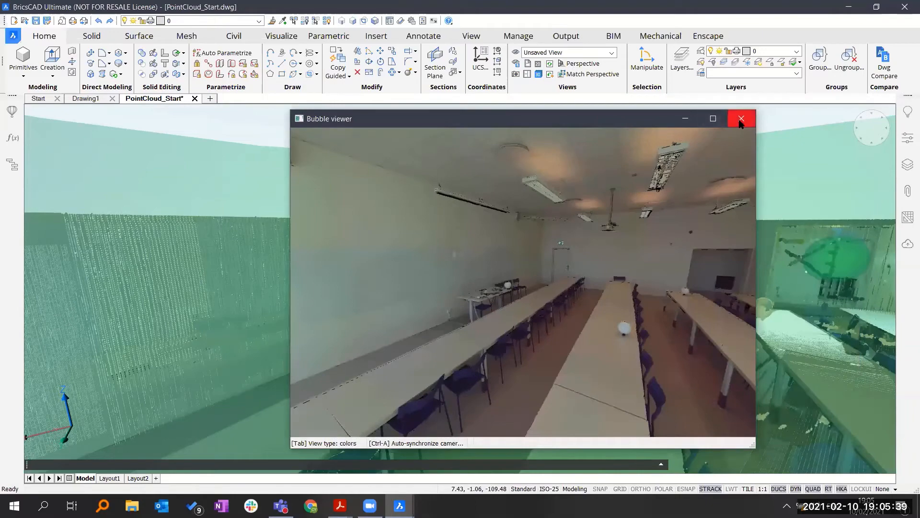
click(742, 118)
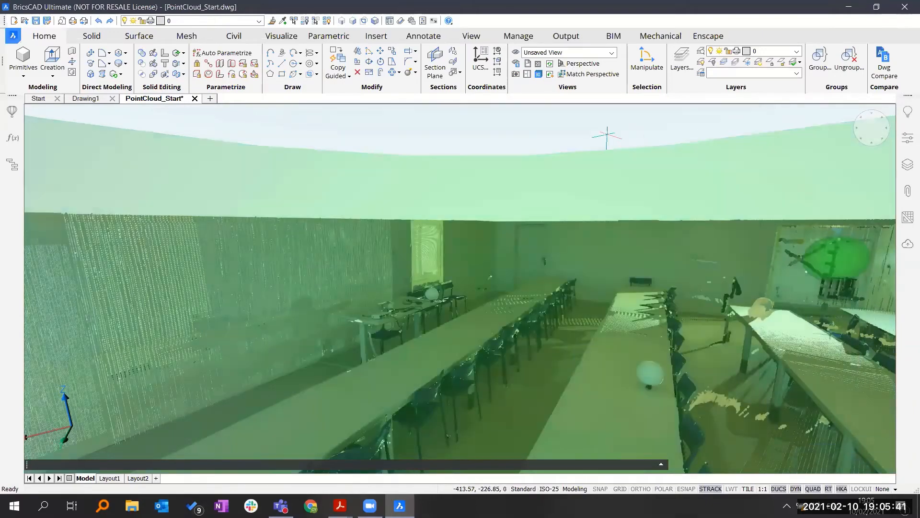
Step: Turn off the perspective projection of the model view and bring the whole building into view
scroll(607, 136, down, 3)
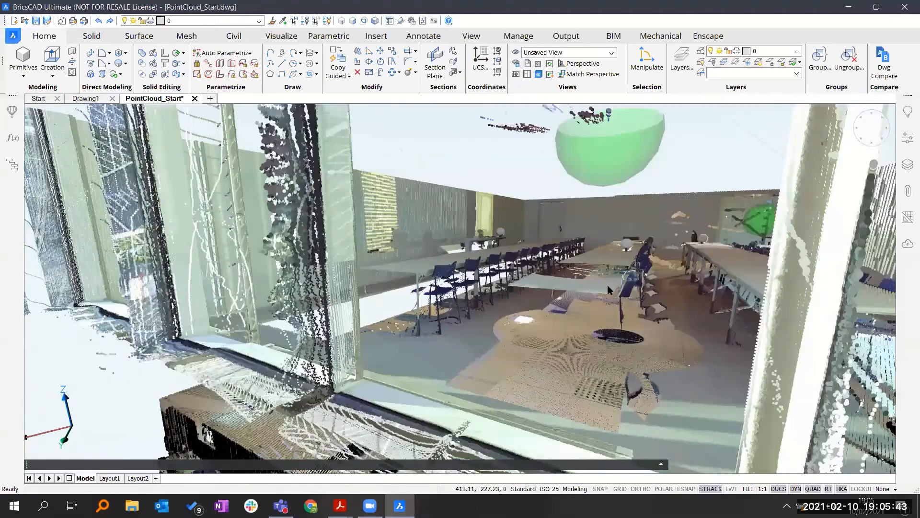
scroll(607, 136, down, 8)
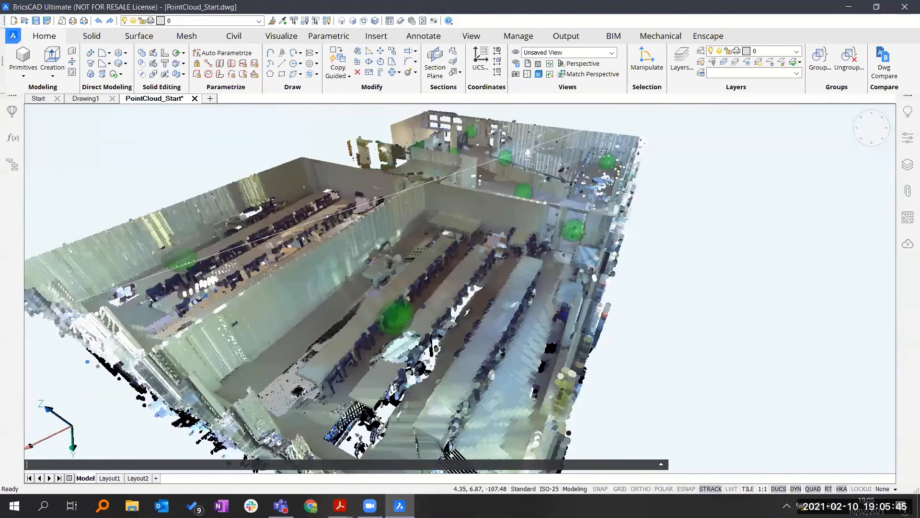
scroll(607, 136, down, 2)
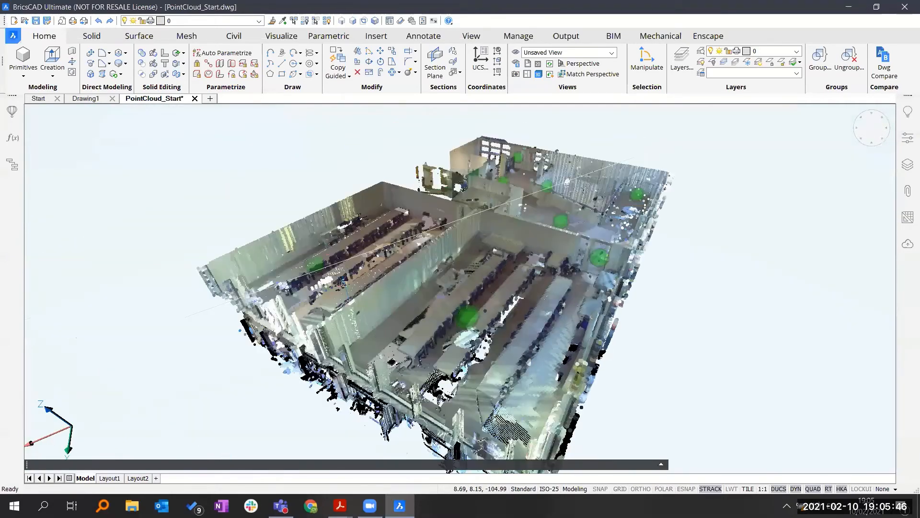
click(907, 139)
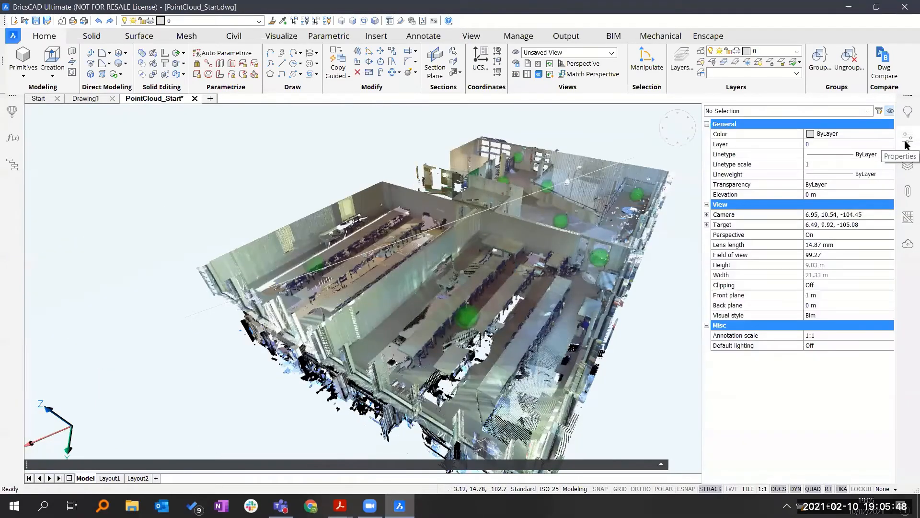
click(823, 237)
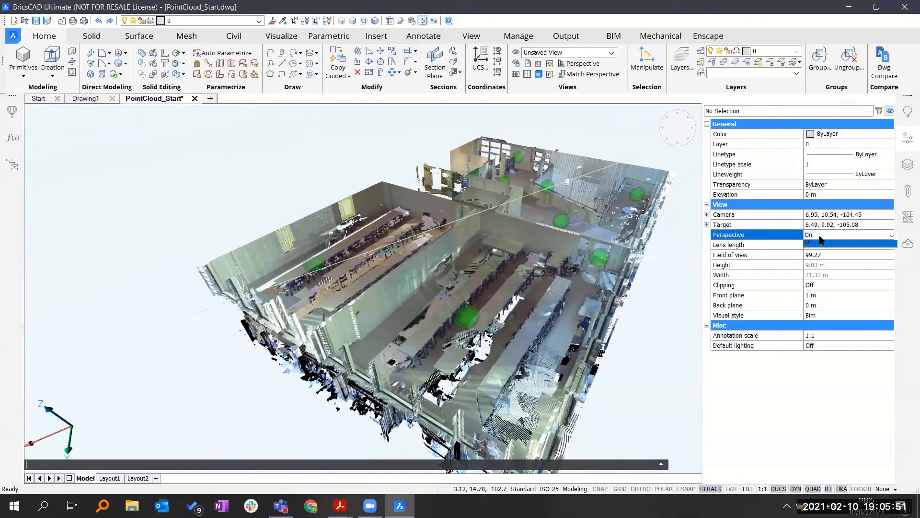
click(824, 245)
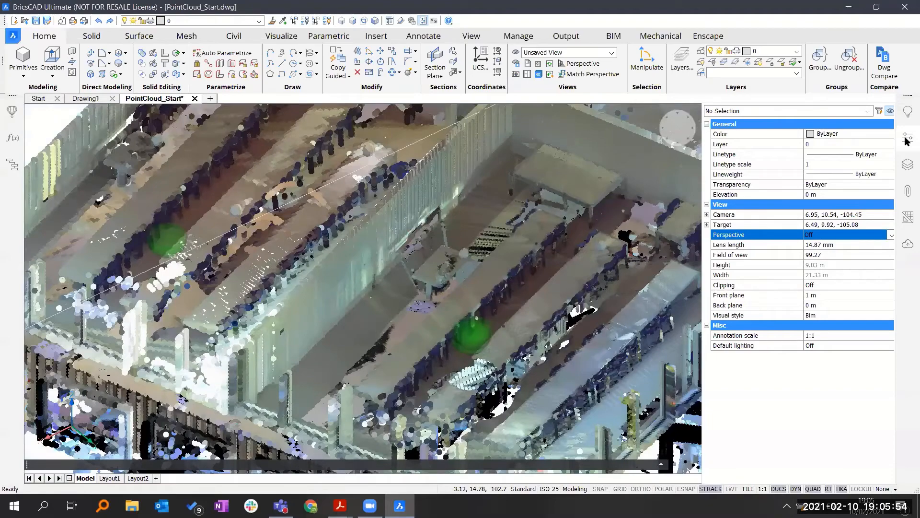
click(908, 139)
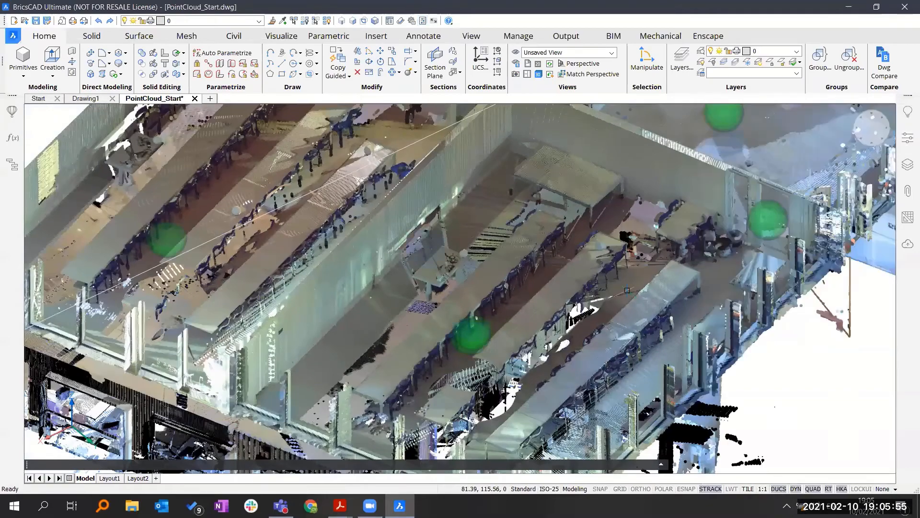
scroll(627, 290, down, 2)
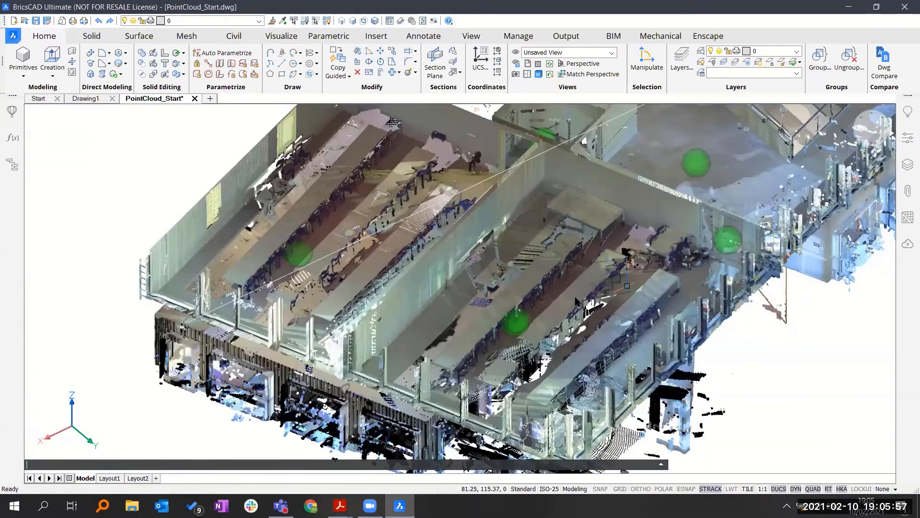
scroll(627, 286, down, 2)
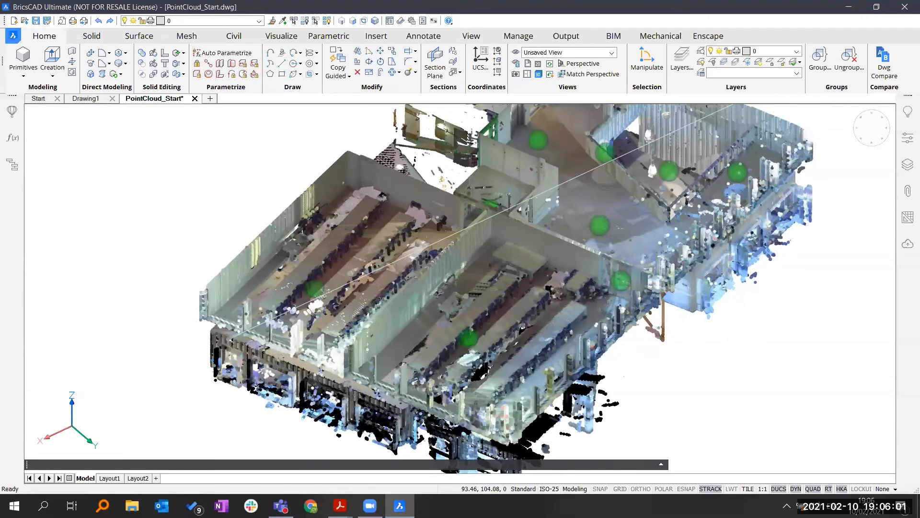
key(alt+Tab)
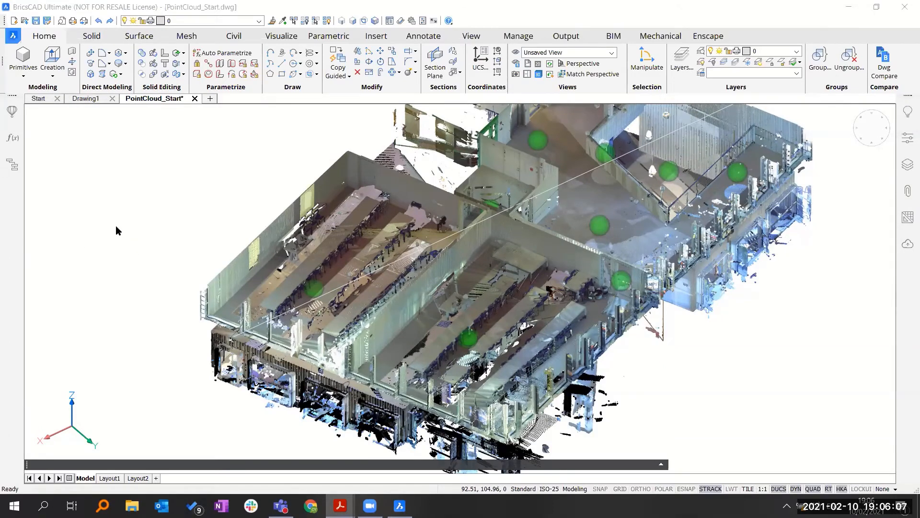
key(alt+Tab)
click(93, 195)
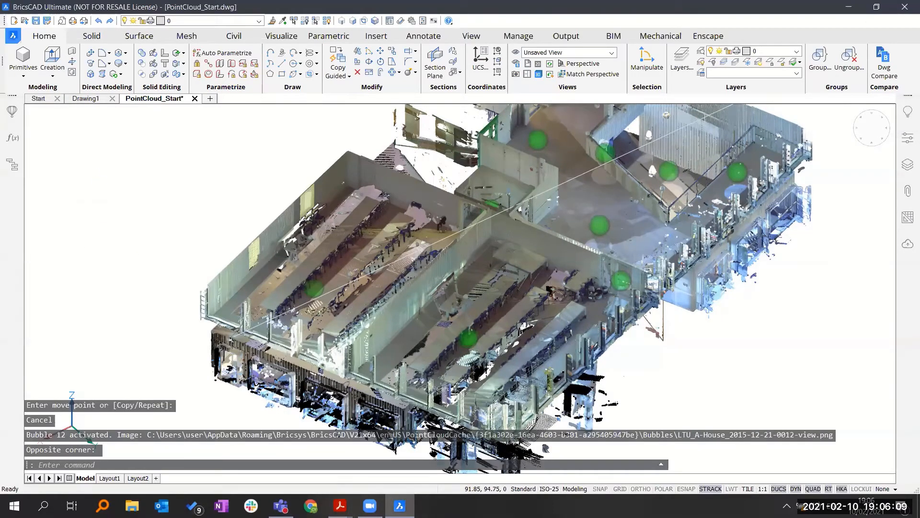
Step: Align the point cloud to the coordinate axes, operating on the full cloud
shift+middle_drag(460, 297, 417, 266)
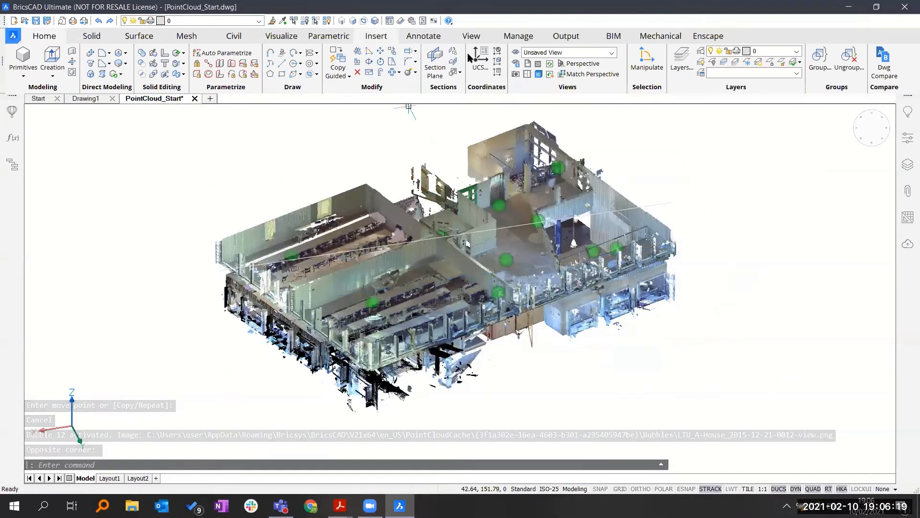
click(471, 53)
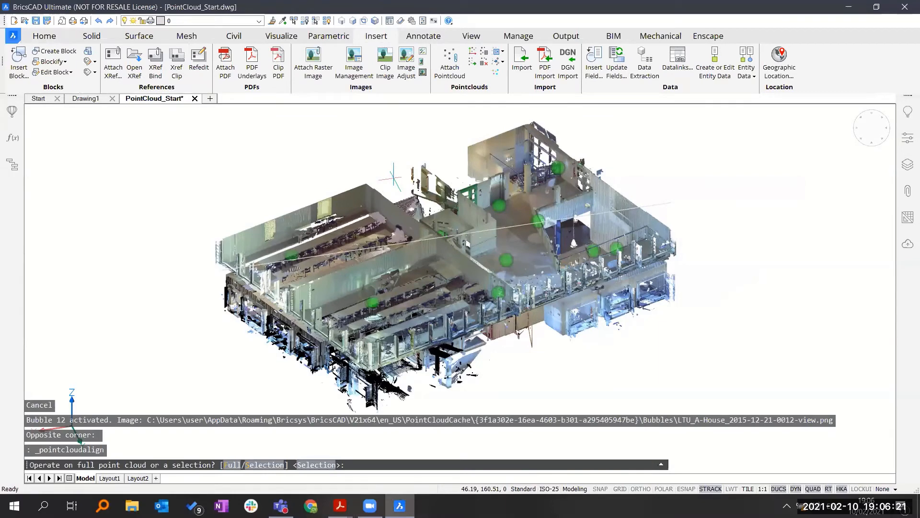
key(Escape)
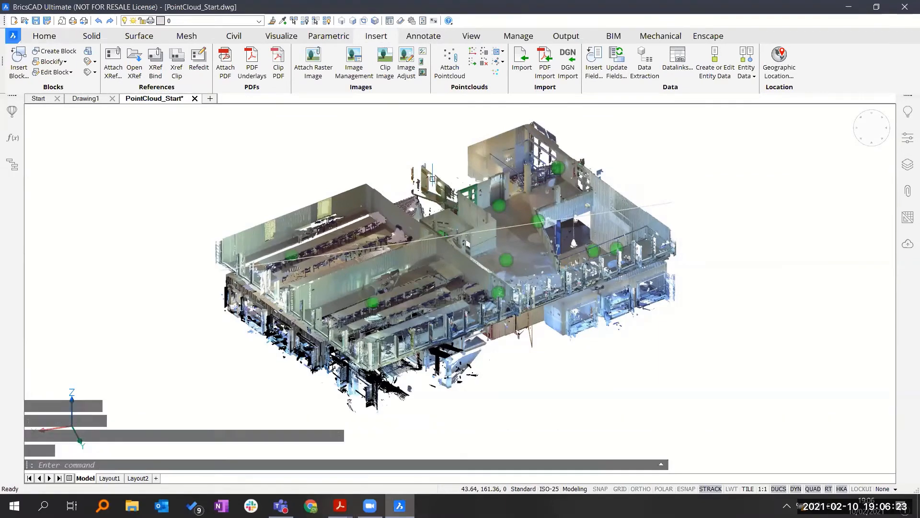
click(477, 61)
text(f)
key(Return)
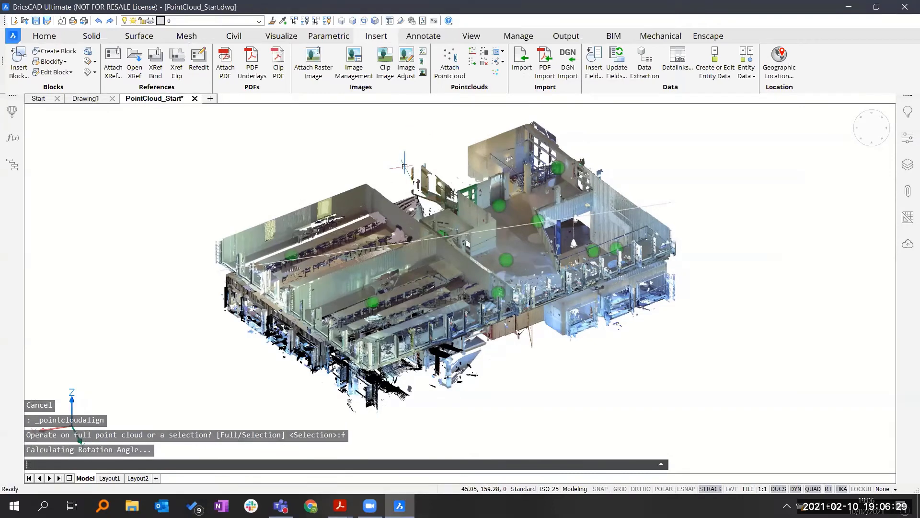
Step: In a straight side view, crop the lower floor from its dark end to the wooden wall with a rectangle, keeping the points outside
shift+middle_drag(404, 167, 399, 322)
scroll(381, 312, up, 2)
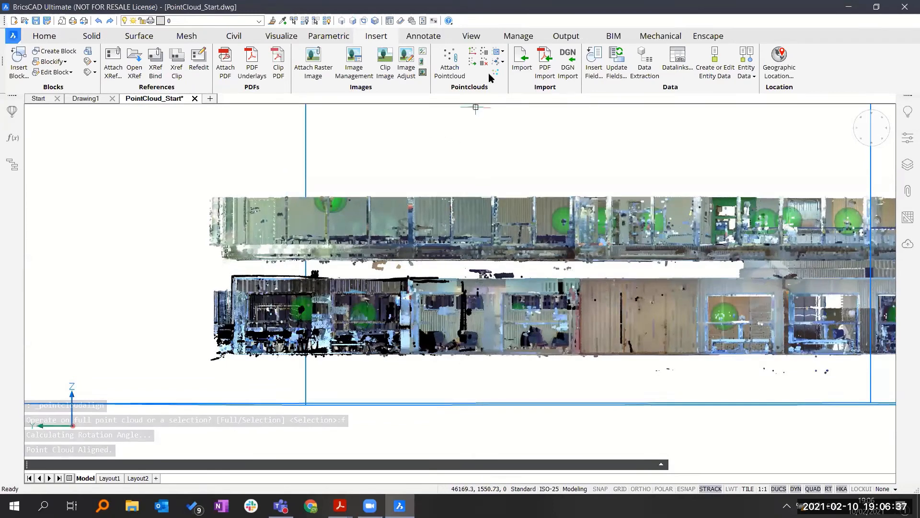
click(497, 51)
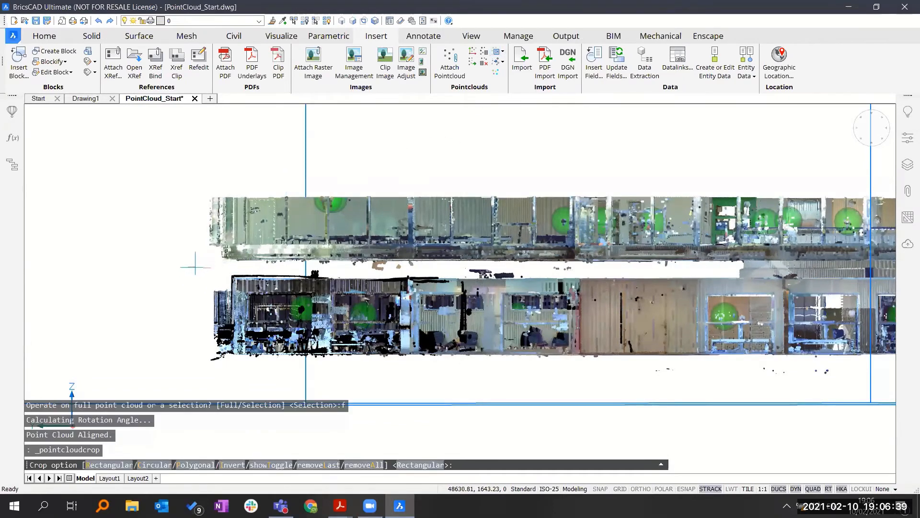
key(Return)
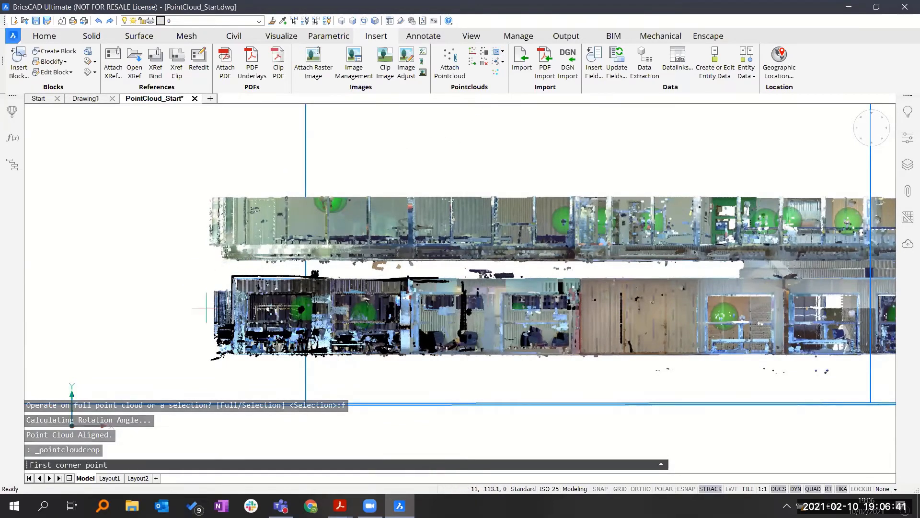
click(186, 264)
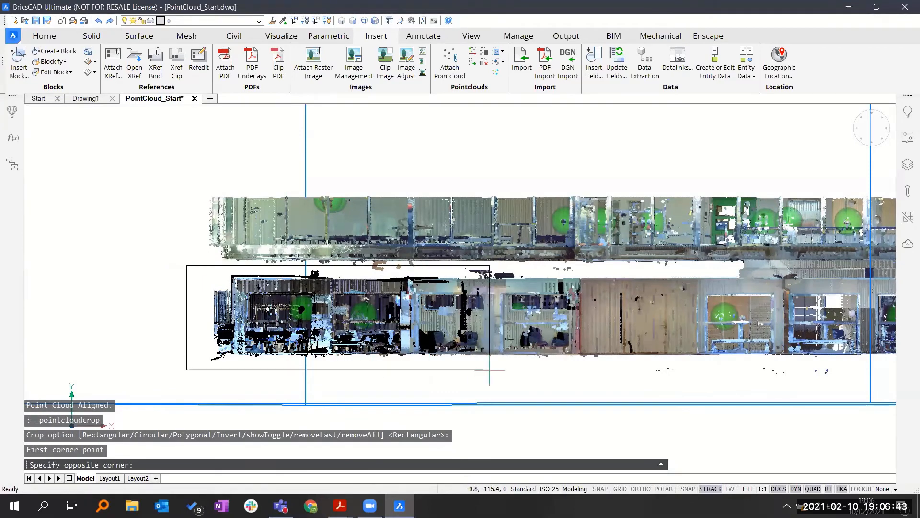
click(618, 373)
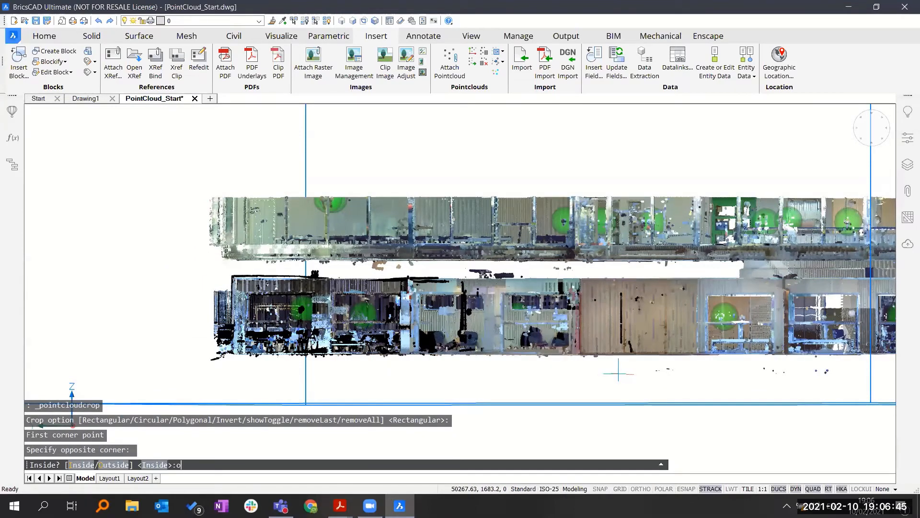
text(o)
key(Return)
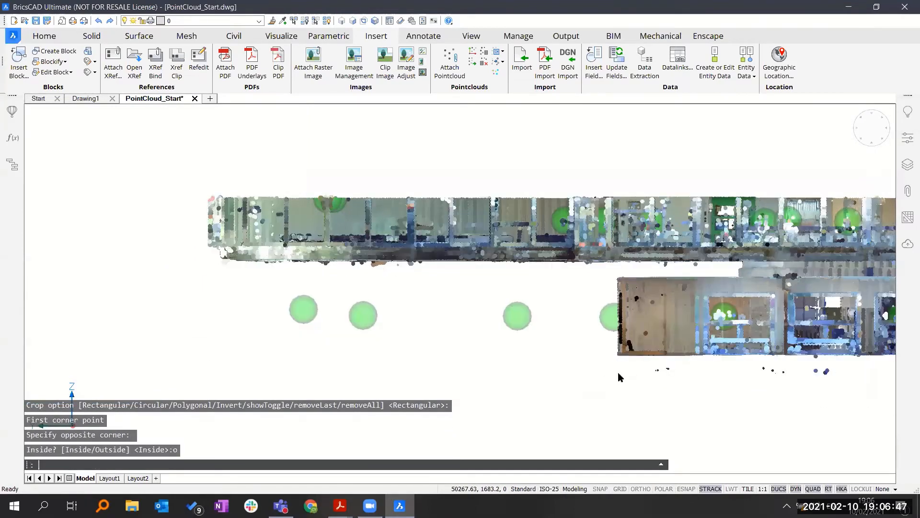
Step: Remove all crops from the point cloud
shift+middle_drag(618, 373, 658, 387)
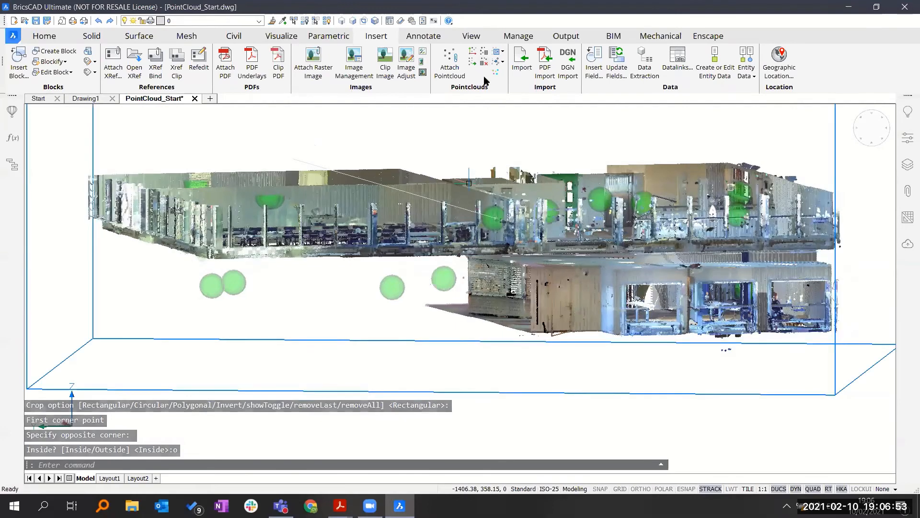
click(502, 54)
click(523, 126)
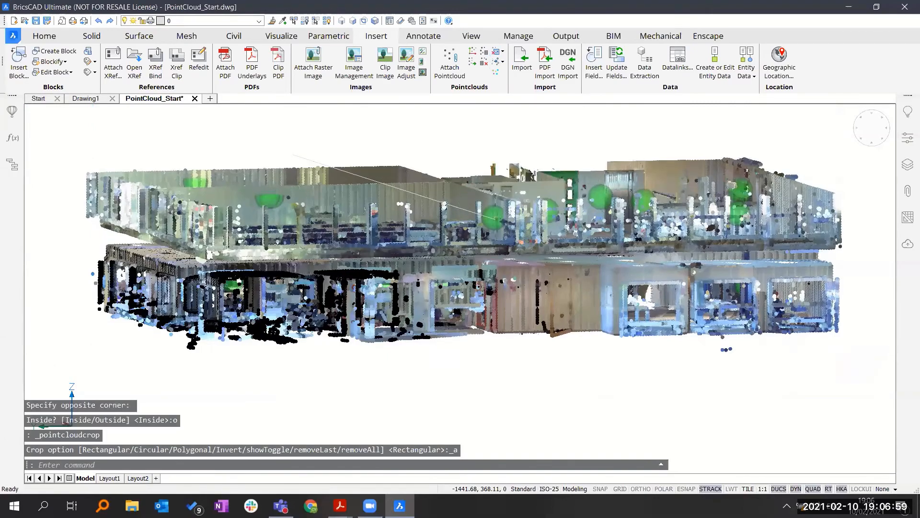
Step: Set Show Bubbles to Off for the point cloud and clear the selection
shift+middle_drag(400, 266, 459, 346)
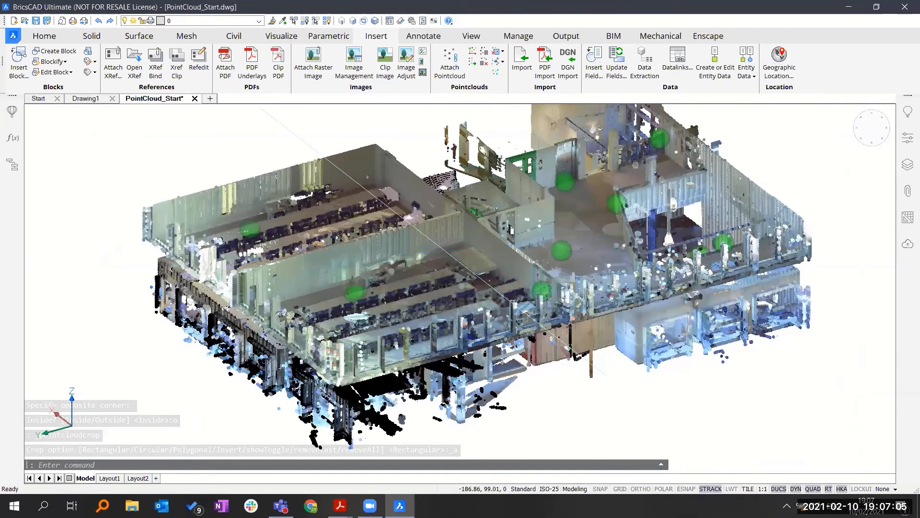
scroll(525, 344, down, 2)
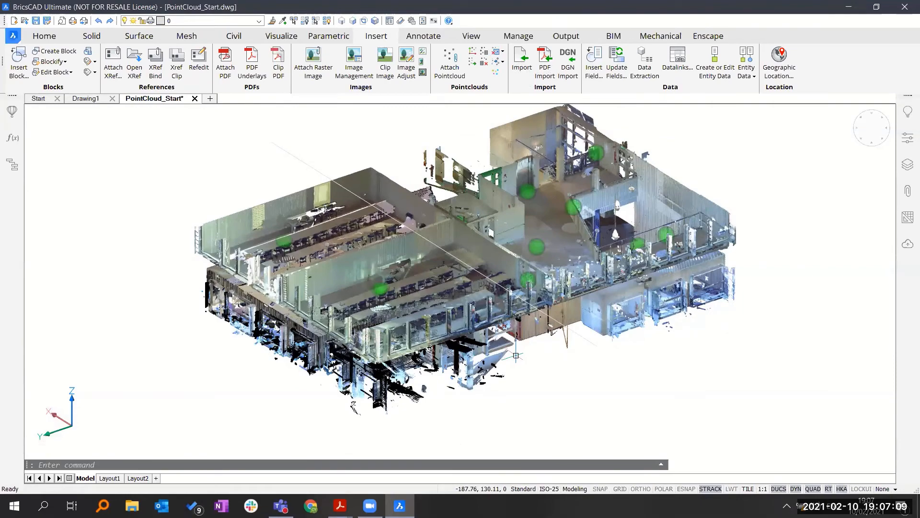
shift+middle_drag(509, 359, 413, 315)
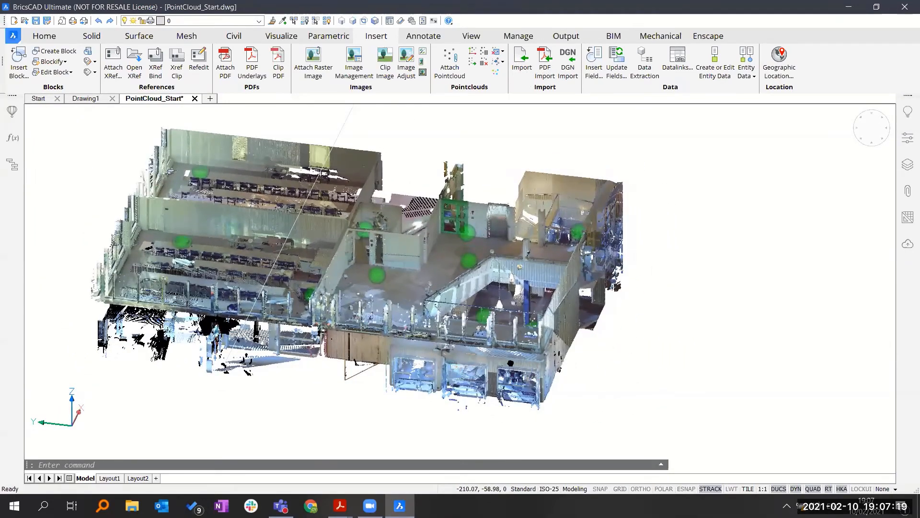
middle_drag(463, 360, 508, 354)
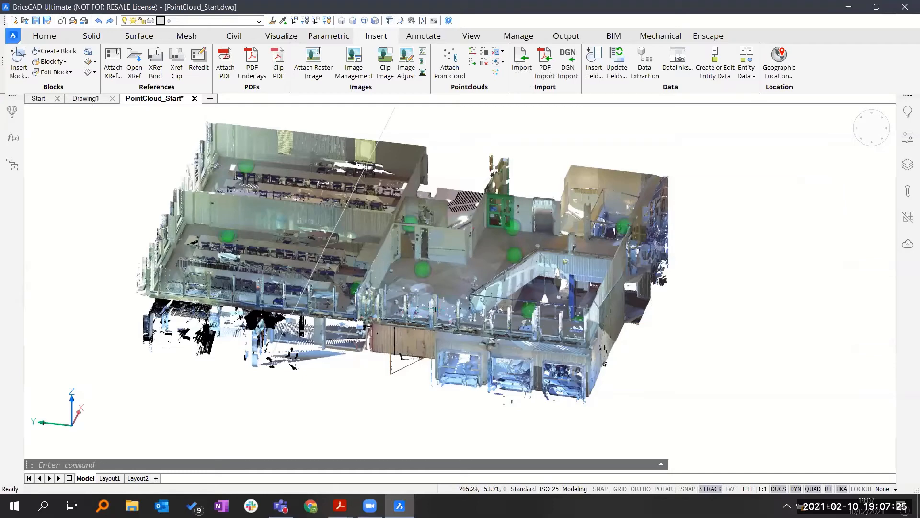
shift+middle_drag(672, 336, 583, 325)
mouse_move(539, 271)
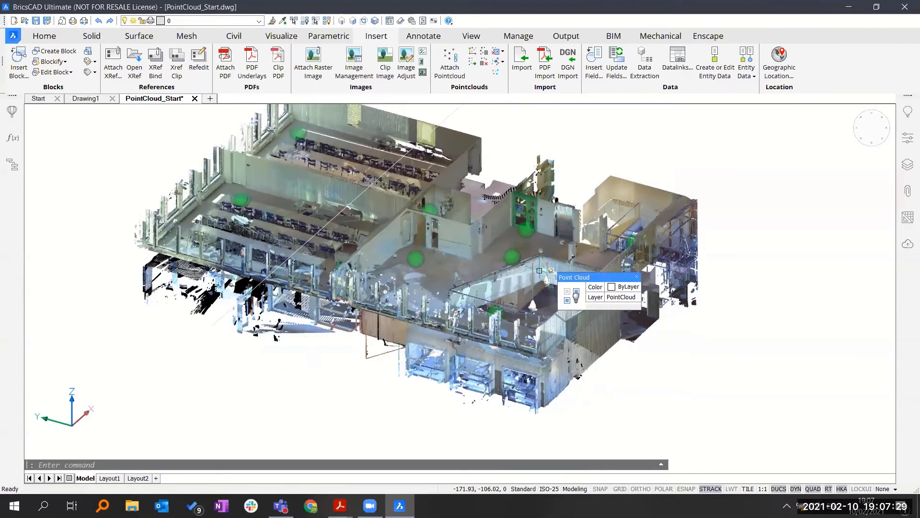
click(539, 271)
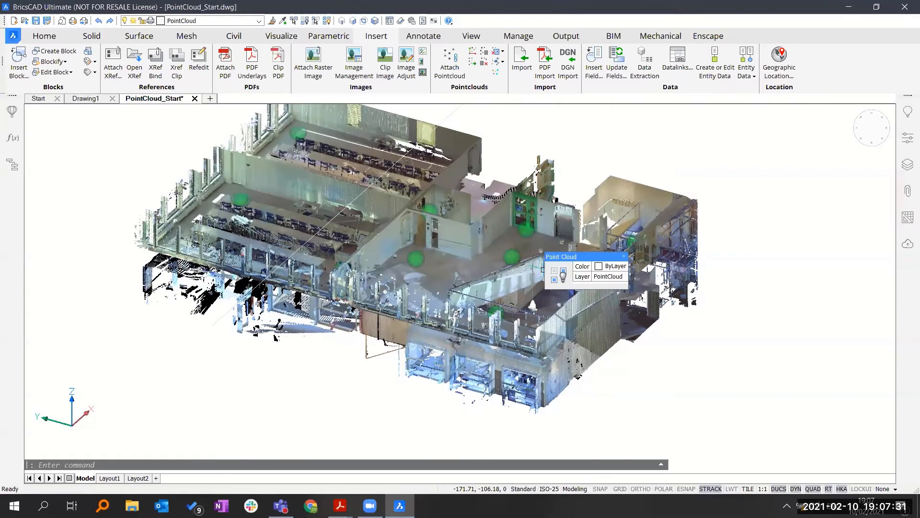
click(907, 138)
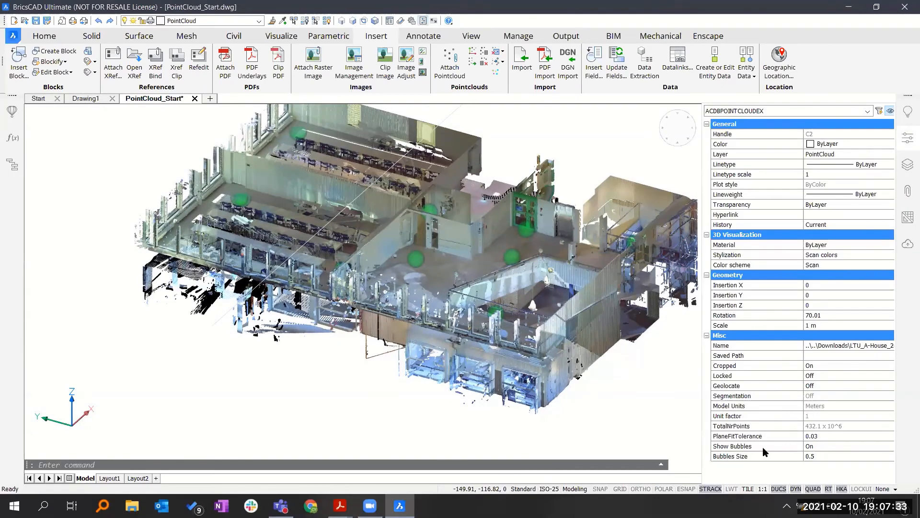
click(822, 451)
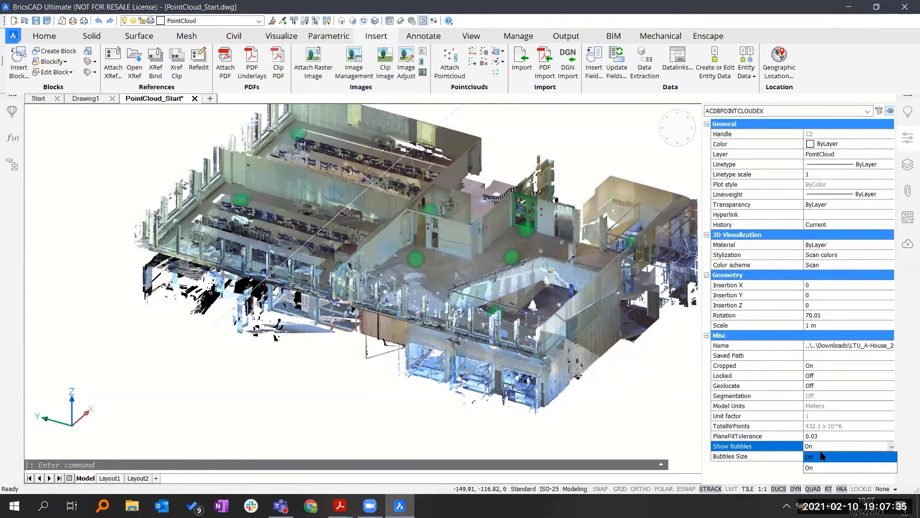
click(825, 466)
key(Escape)
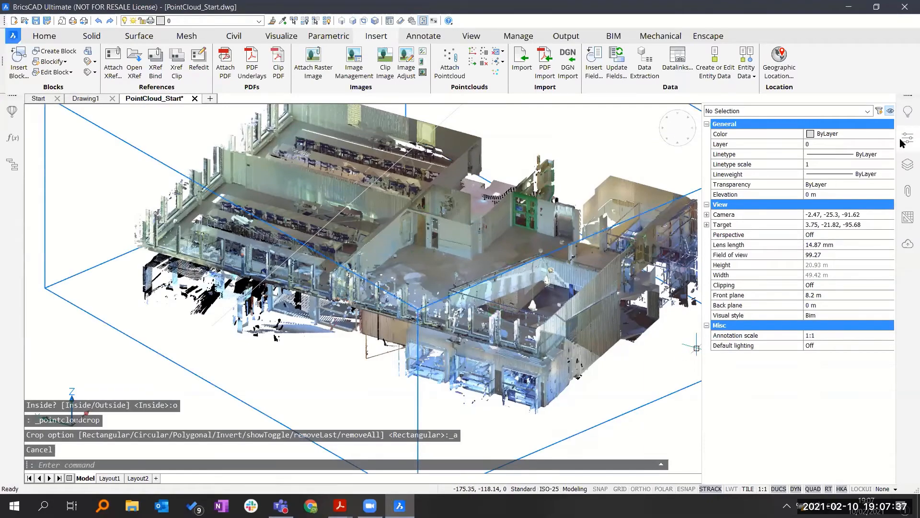
click(907, 138)
Step: Turn on entity snaps and enable the Pointcloud nearest point 3D snap
shift+middle_drag(492, 302, 417, 315)
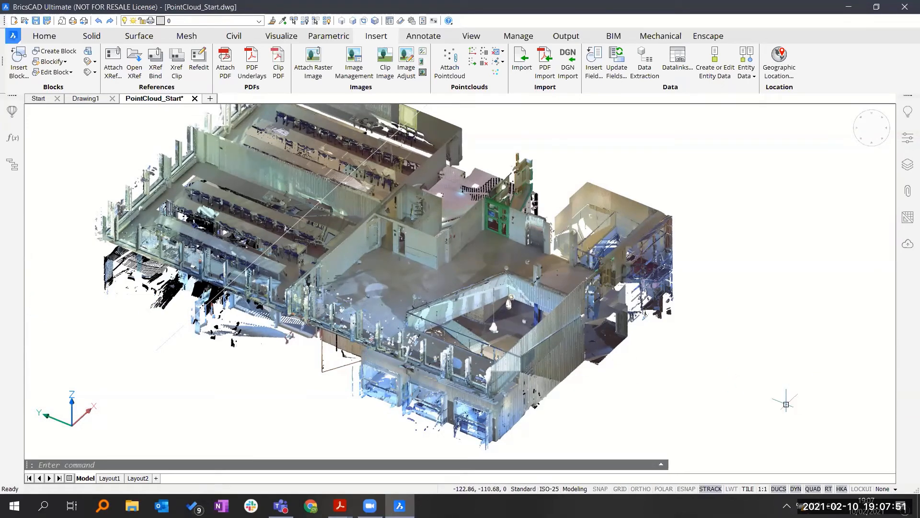
click(686, 489)
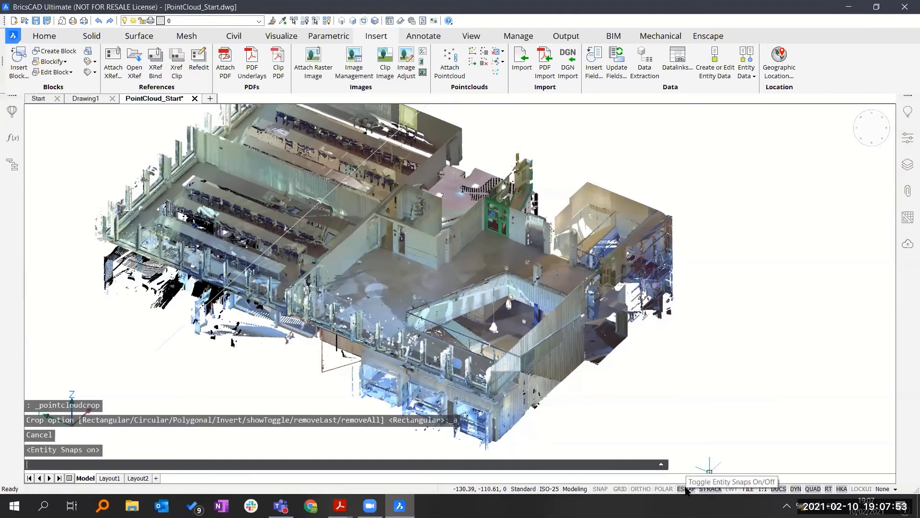
right_click(687, 489)
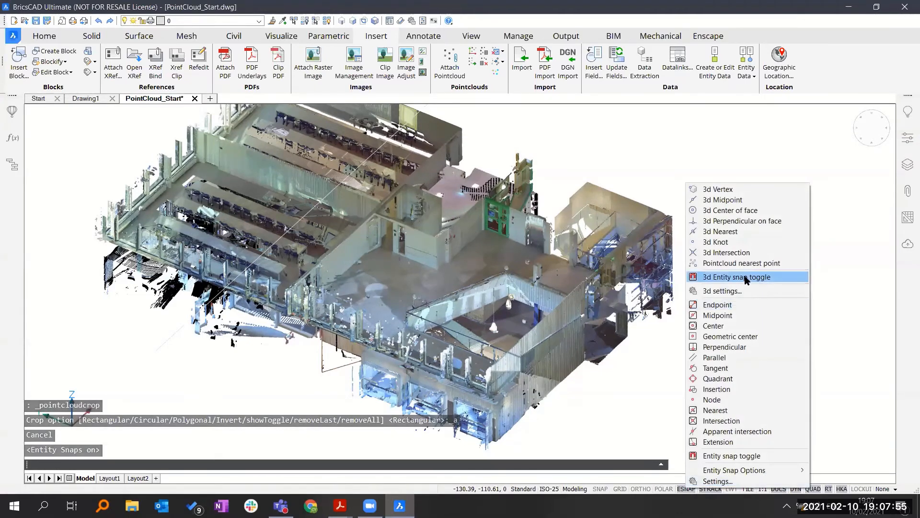
click(732, 263)
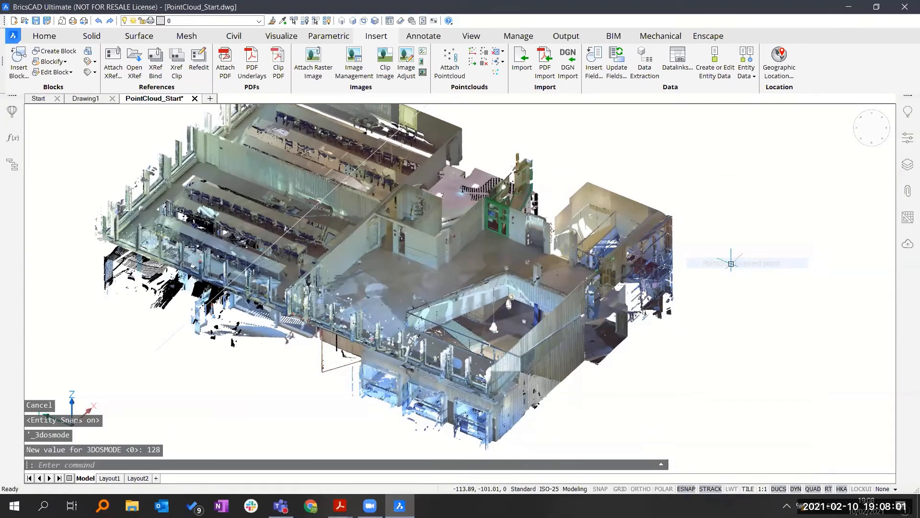
Step: Move the point cloud together with its section plane from the bottom corner of the light blue ribbed wall to the origin 0,0,0
scroll(662, 367, up, 1)
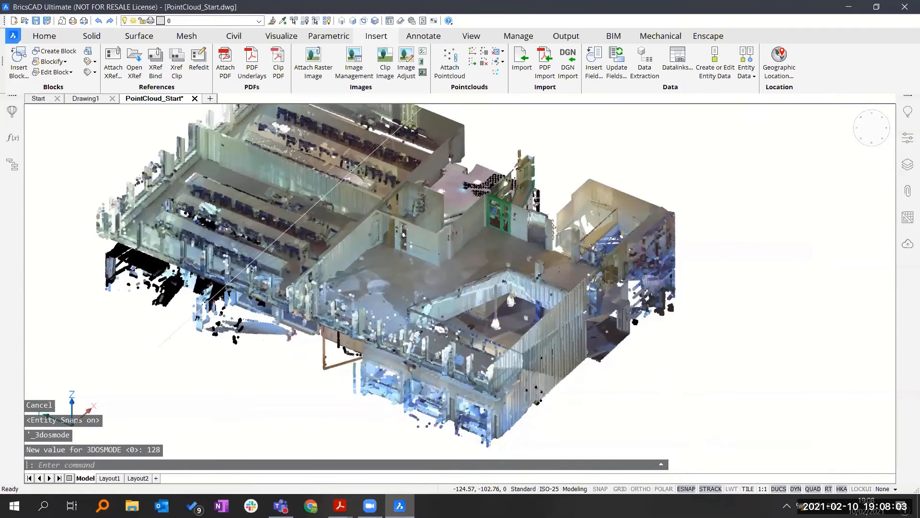
scroll(599, 306, up, 2)
shift+middle_drag(596, 302, 617, 330)
scroll(615, 326, up, 1)
middle_drag(592, 363, 605, 413)
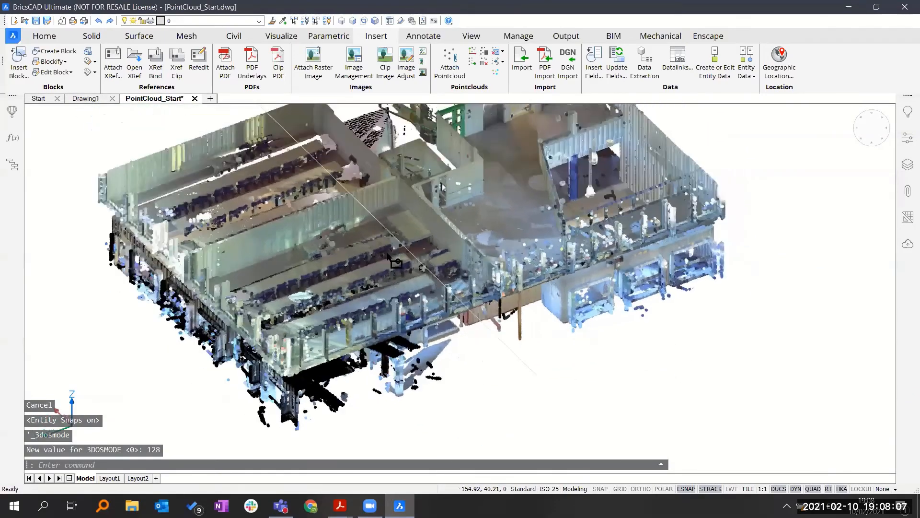
click(372, 218)
click(559, 322)
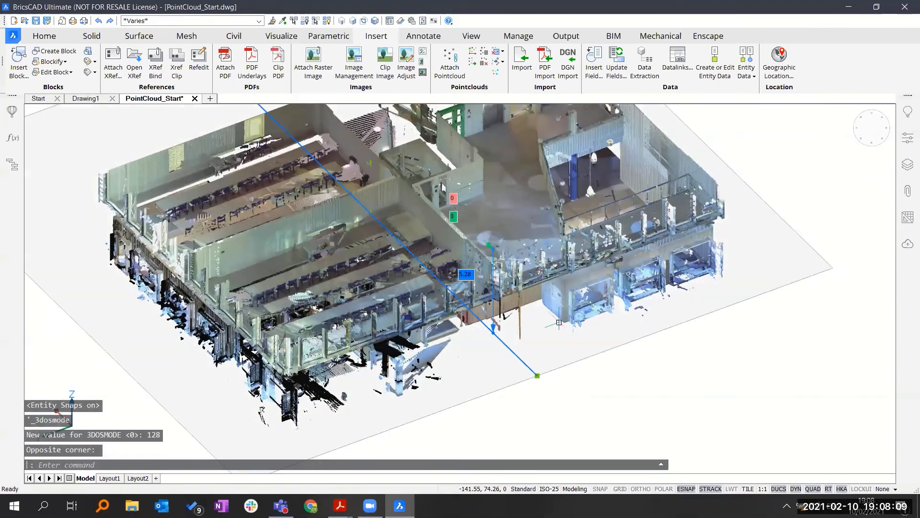
scroll(559, 322, up, 2)
scroll(559, 322, up, 4)
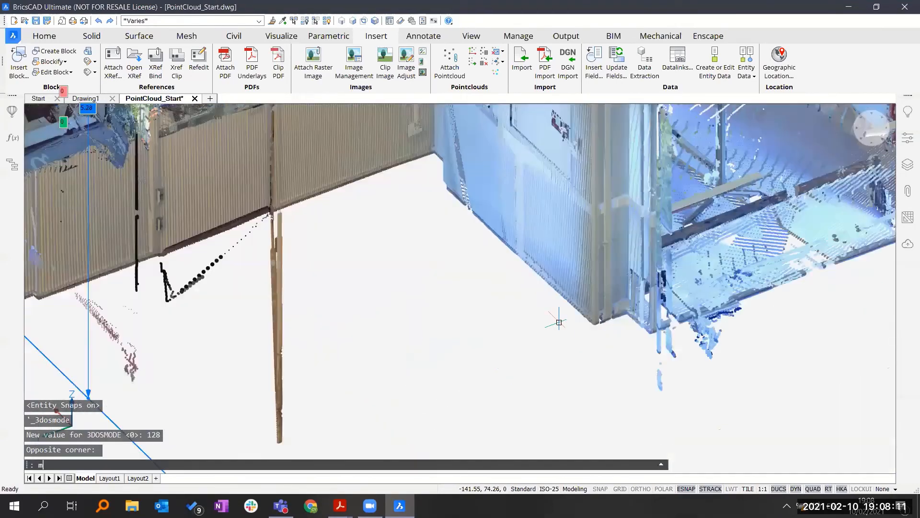
text(m)
key(Return)
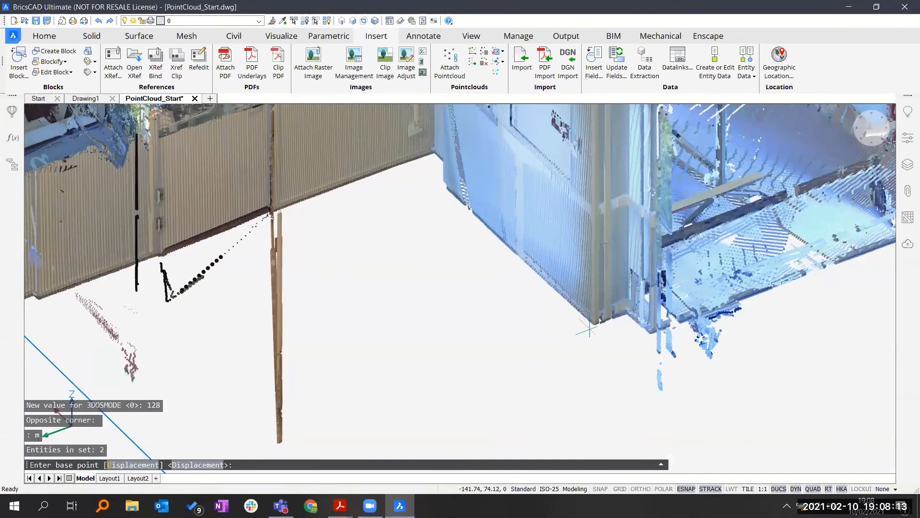
scroll(589, 330, up, 3)
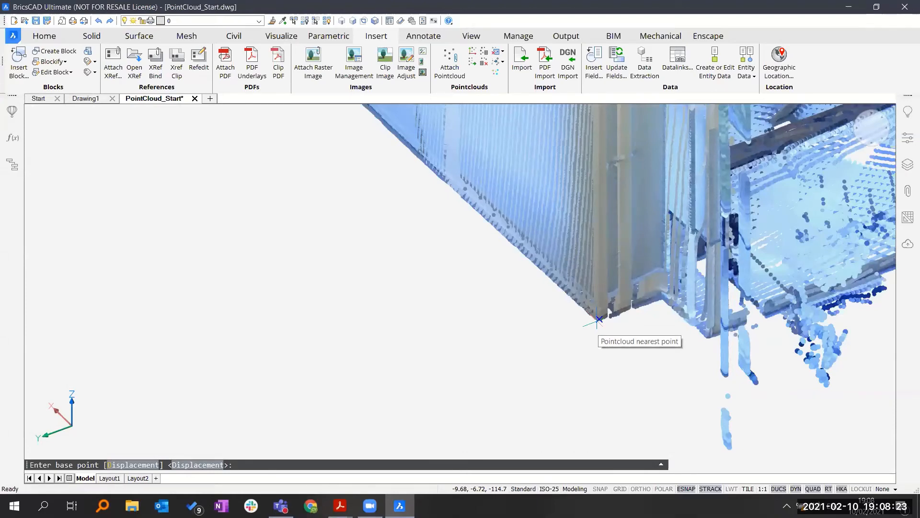
click(599, 319)
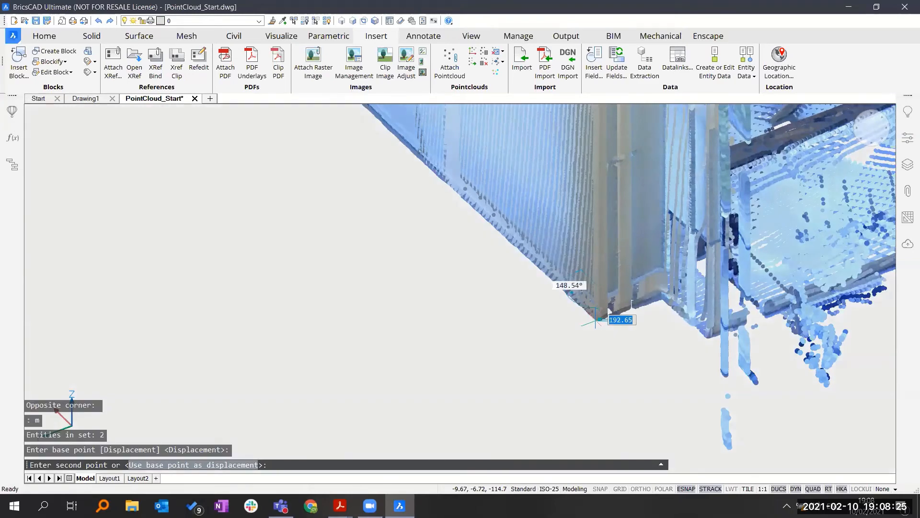
text(#0,0,0)
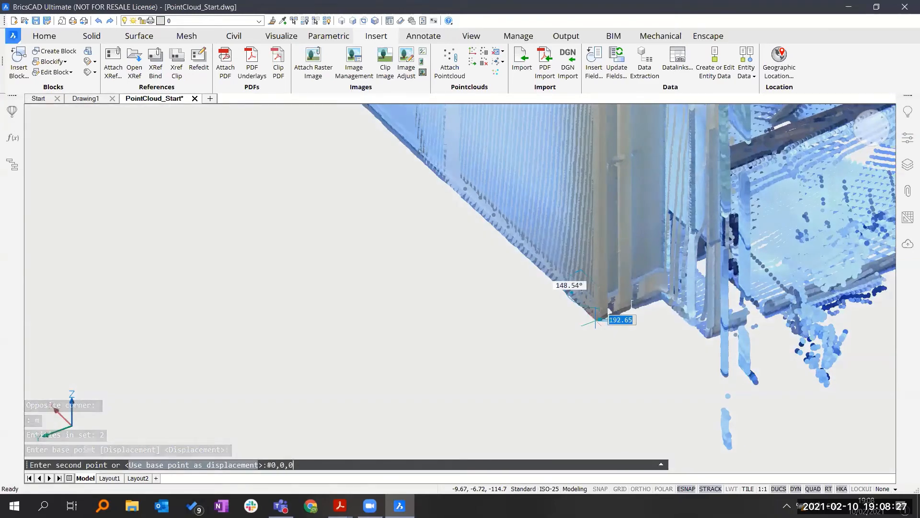
key(Return)
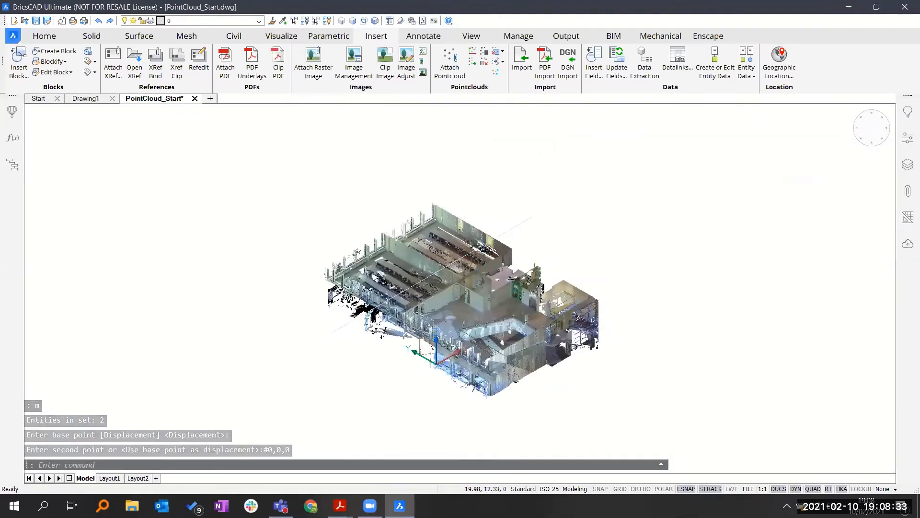
Step: Lower the horizontal section plane by about 4.9 m to cut through the lower floor, and clear the selection
scroll(440, 361, up, 2)
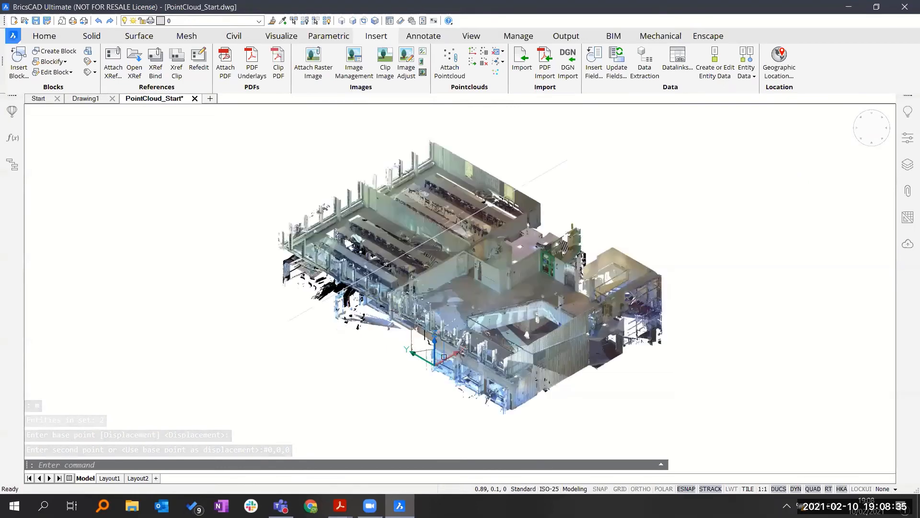
scroll(444, 356, up, 3)
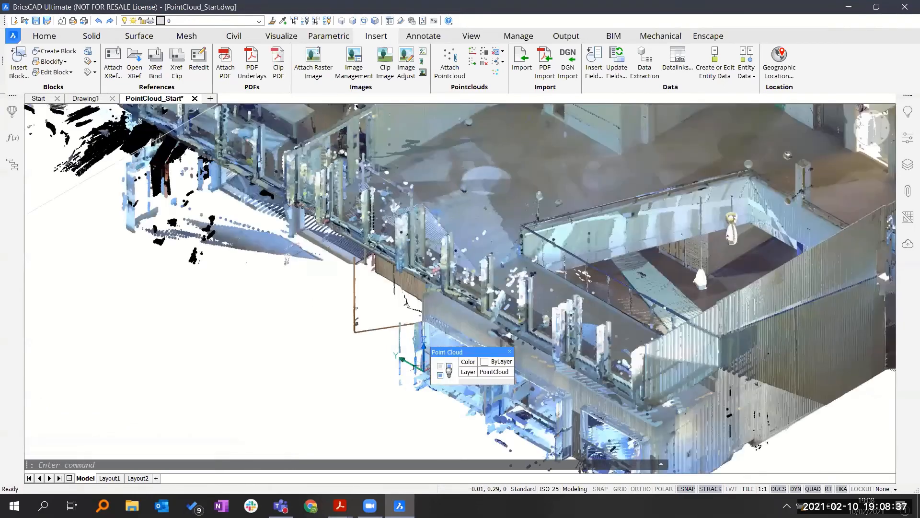
scroll(416, 368, down, 3)
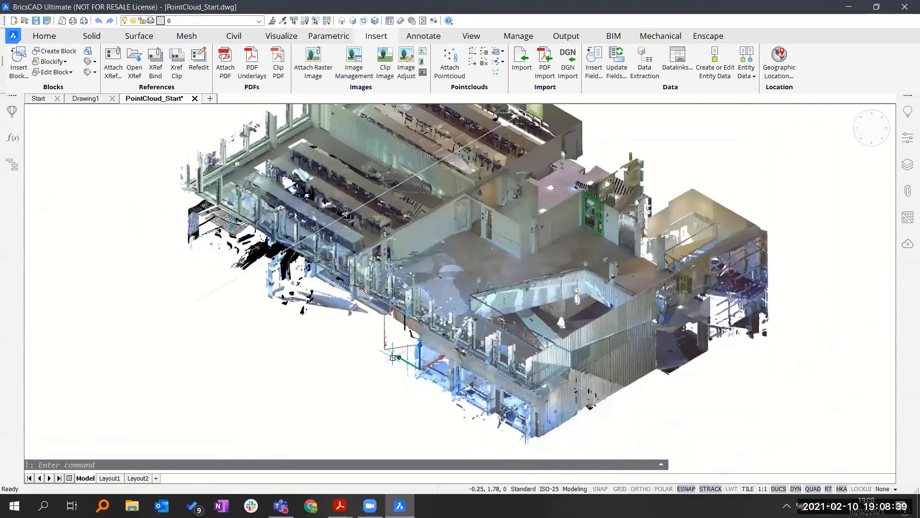
middle_drag(337, 358, 345, 372)
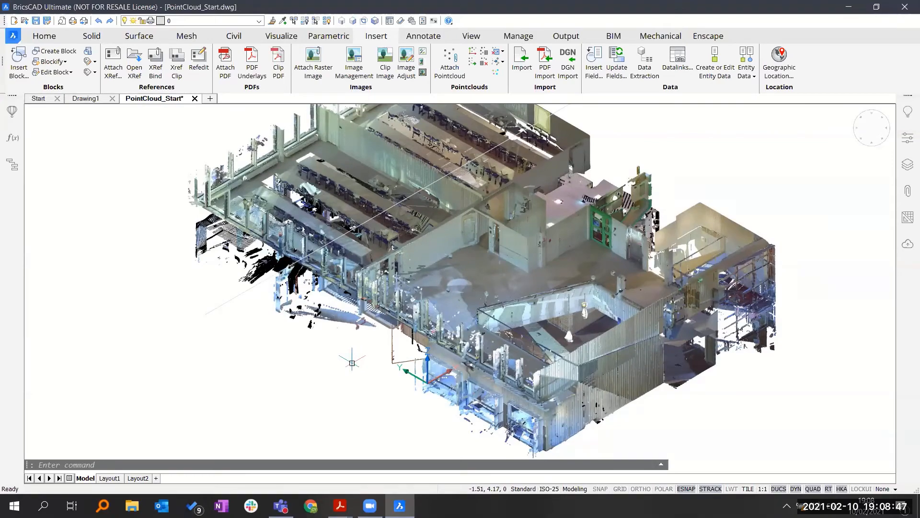
shift+middle_drag(352, 363, 555, 345)
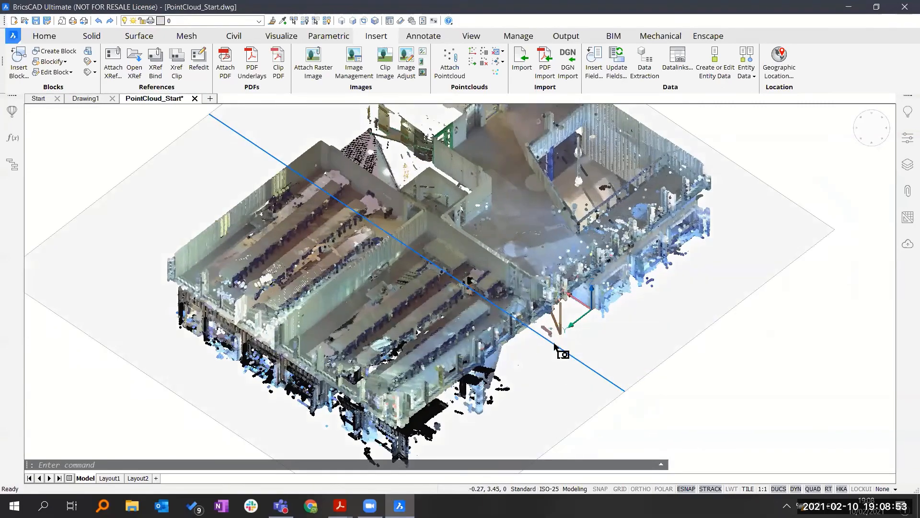
click(555, 344)
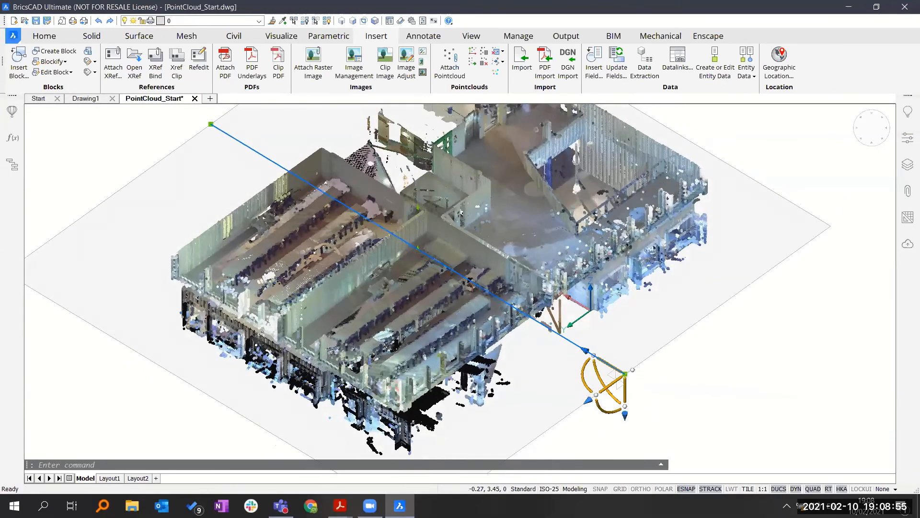
shift+middle_drag(617, 379, 618, 351)
click(630, 354)
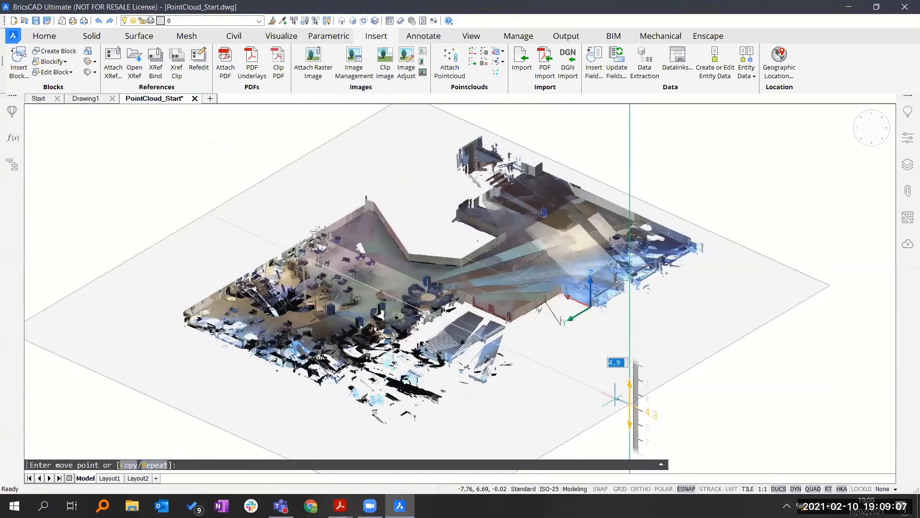
key(Escape)
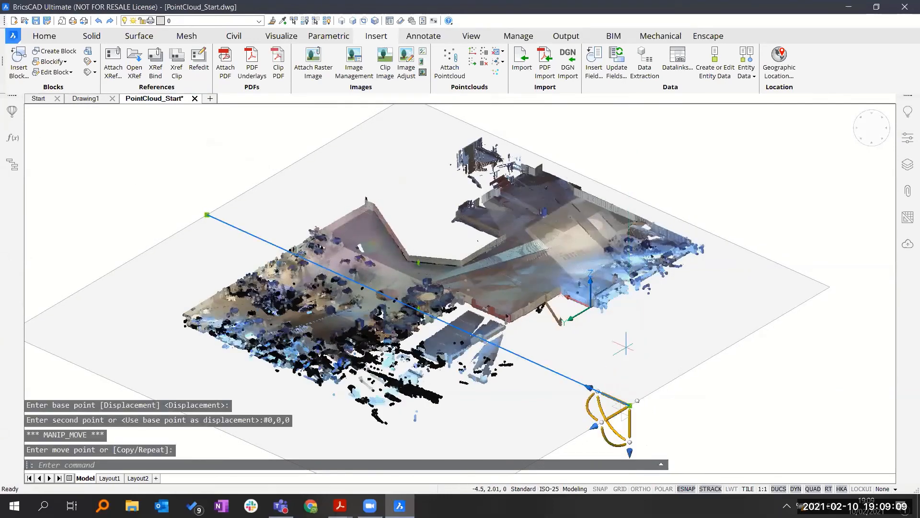
key(Escape)
Step: Measure the thickness of the cut wall near the round table between point cloud points on its two faces, without placing a dimension
middle_drag(551, 348, 487, 371)
scroll(381, 309, up, 5)
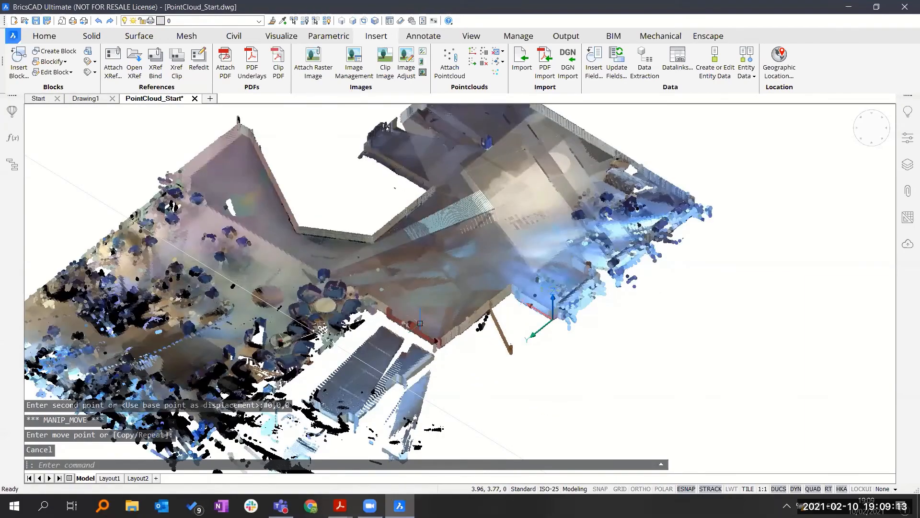
scroll(382, 320, up, 3)
scroll(381, 318, up, 3)
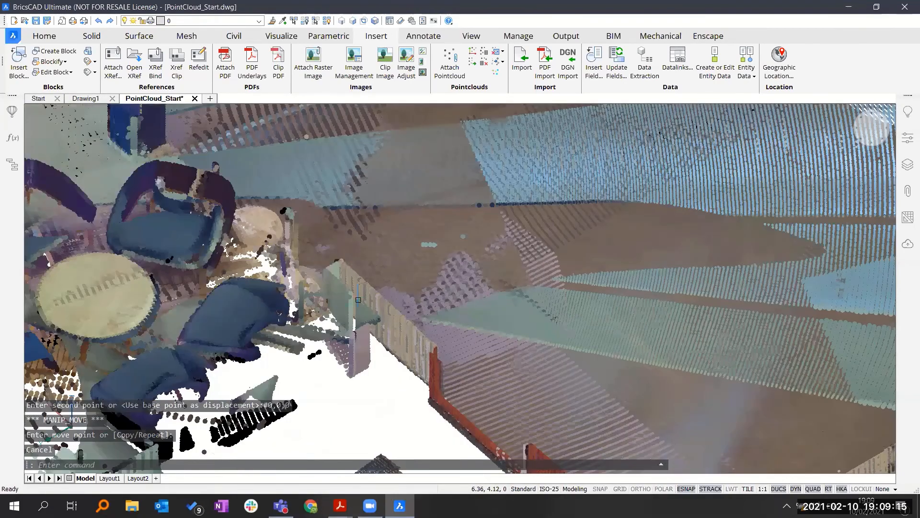
scroll(358, 300, up, 4)
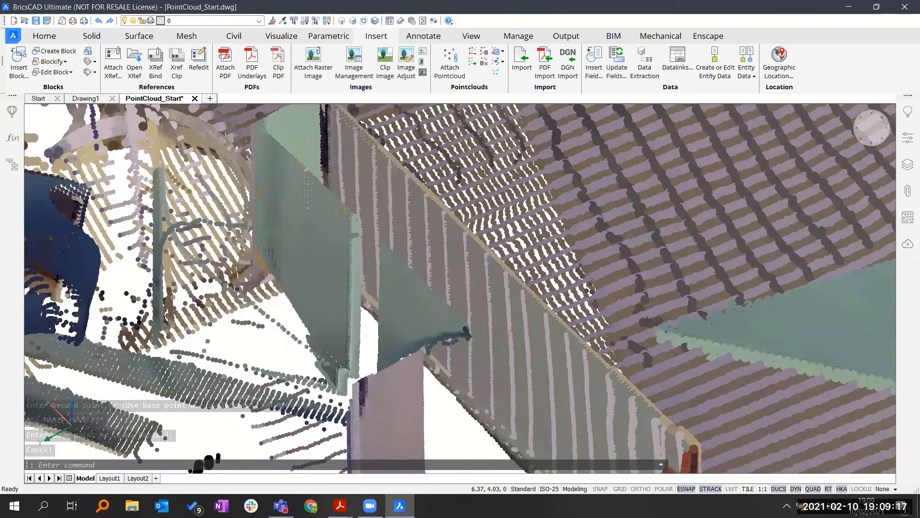
scroll(456, 319, up, 2)
scroll(456, 319, up, 2)
middle_drag(456, 319, 420, 351)
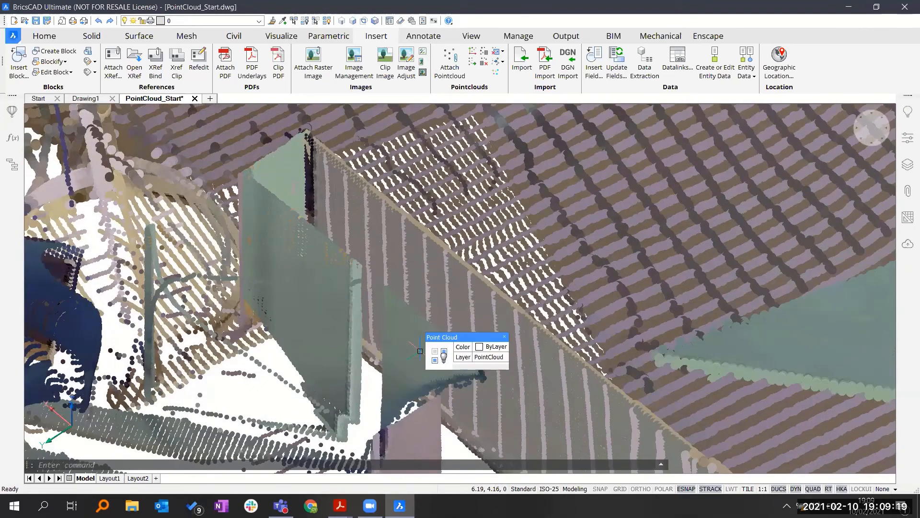
text(dim)
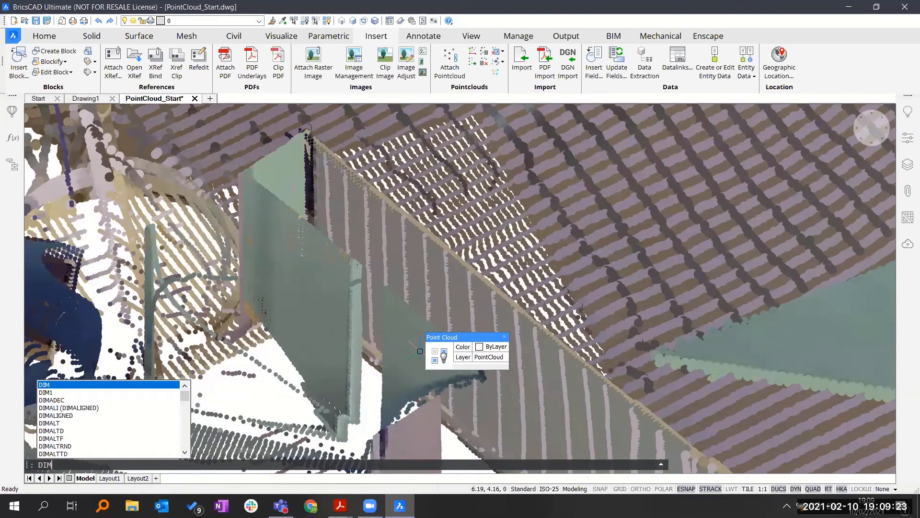
key(Return)
click(427, 321)
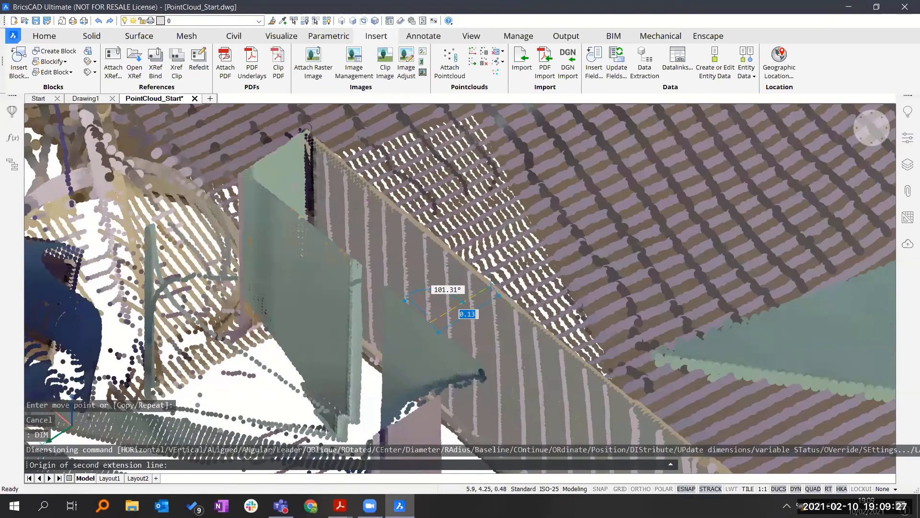
scroll(490, 284, up, 2)
scroll(488, 286, up, 2)
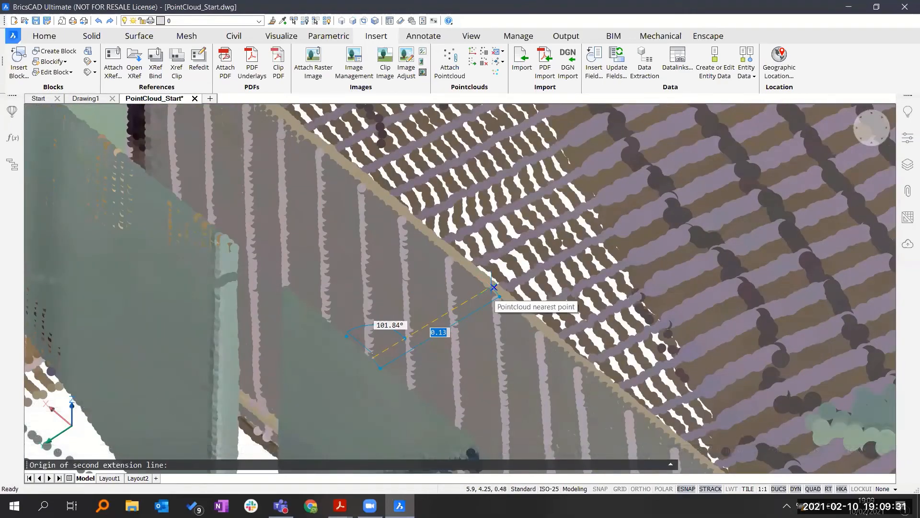
key(Escape)
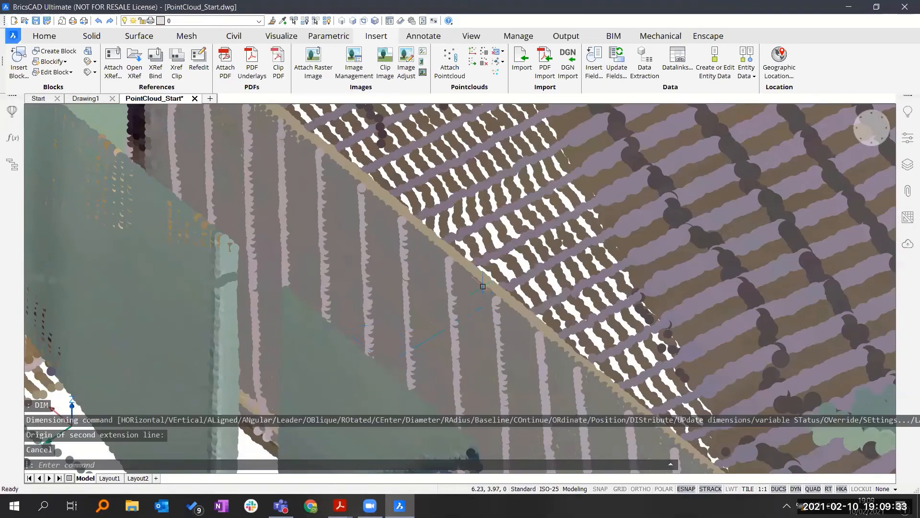
Step: Start a Polysolid with a width of 0.13 and turn off the Pointcloud nearest point 3D snap
scroll(483, 286, down, 2)
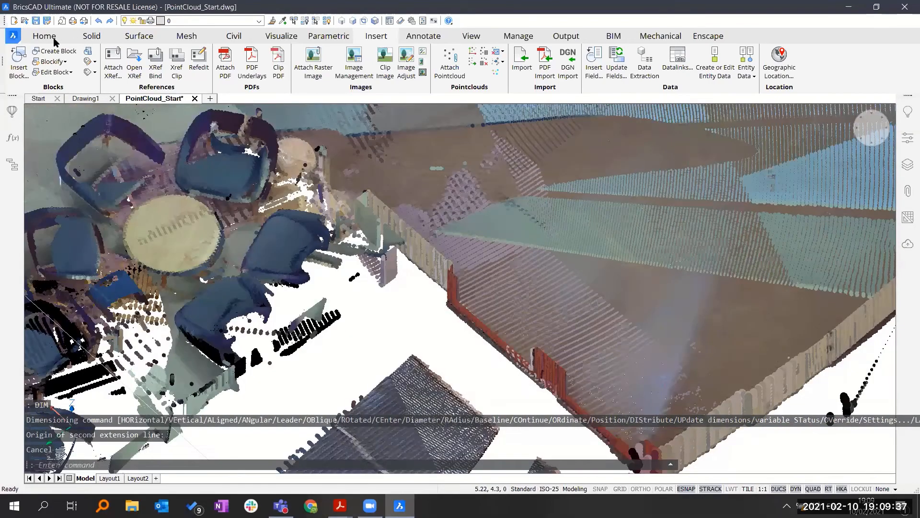
click(54, 38)
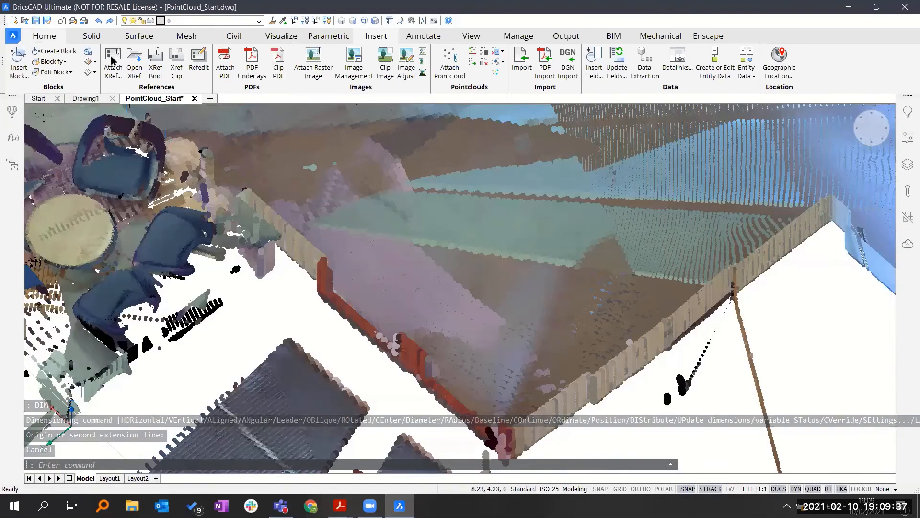
click(72, 51)
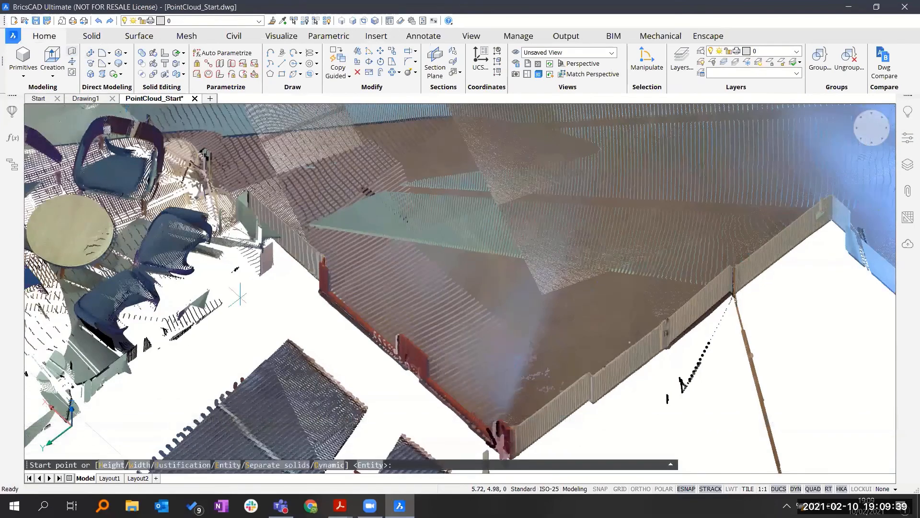
text(w)
key(Return)
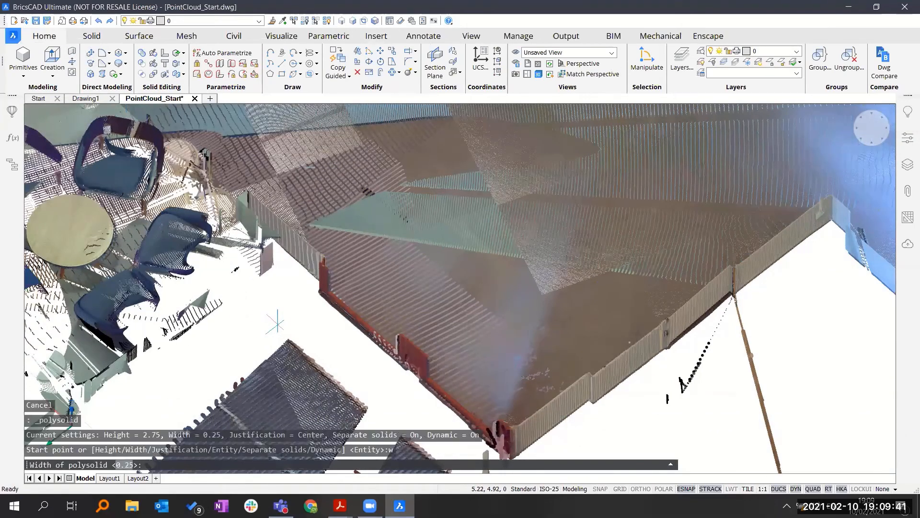
text(0.13)
key(Return)
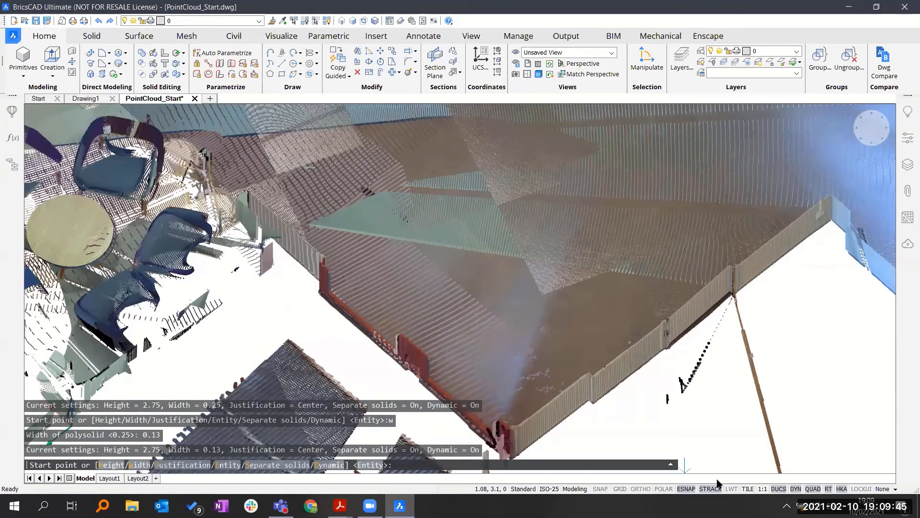
right_click(691, 488)
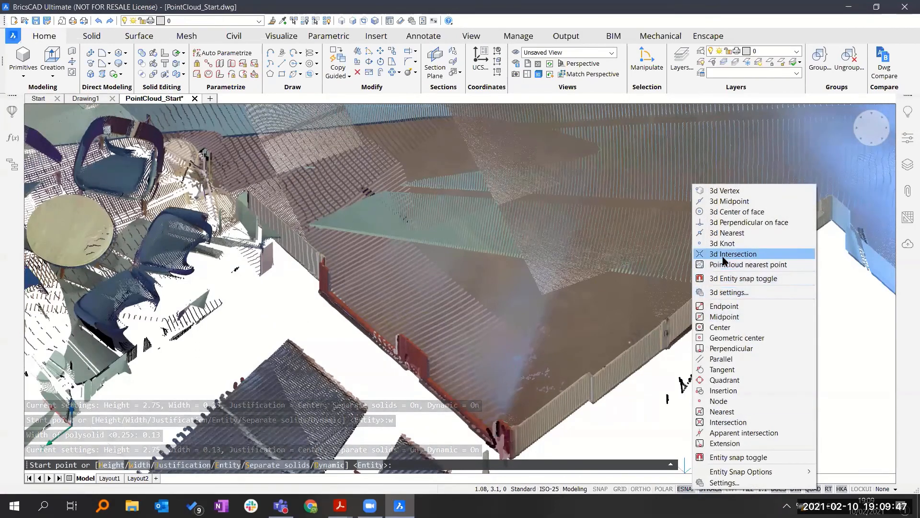
click(748, 264)
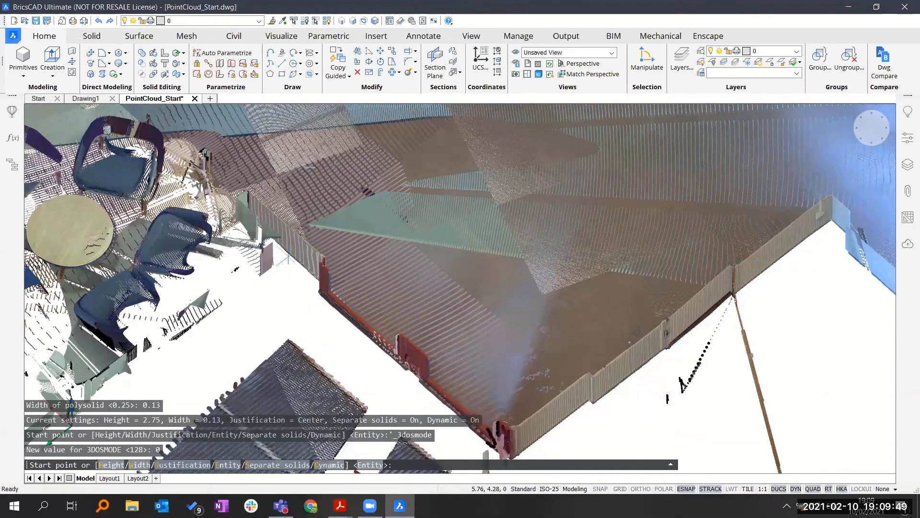
Step: Draw the first wall segment about 3.4 m long, left-justified, along the red-based cut wall to its corner with the ribbed wall
ctrl+click(293, 255)
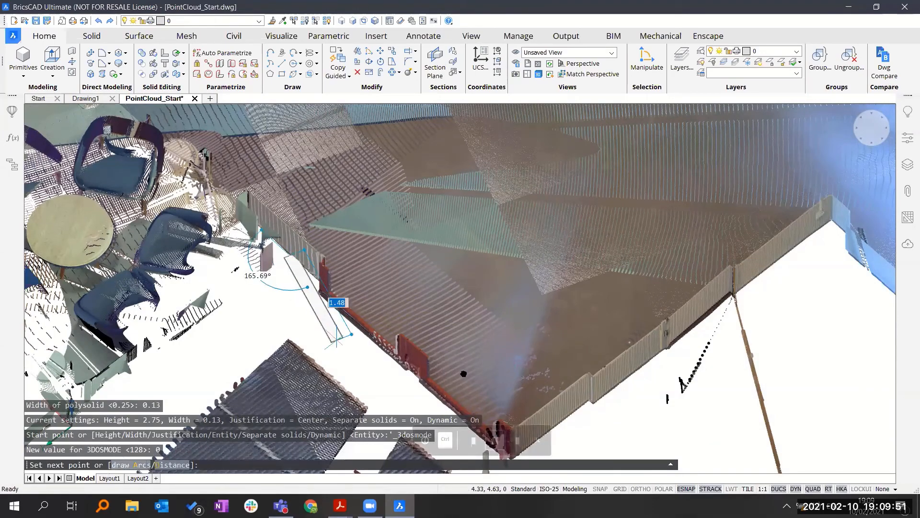
middle_drag(487, 395, 417, 350)
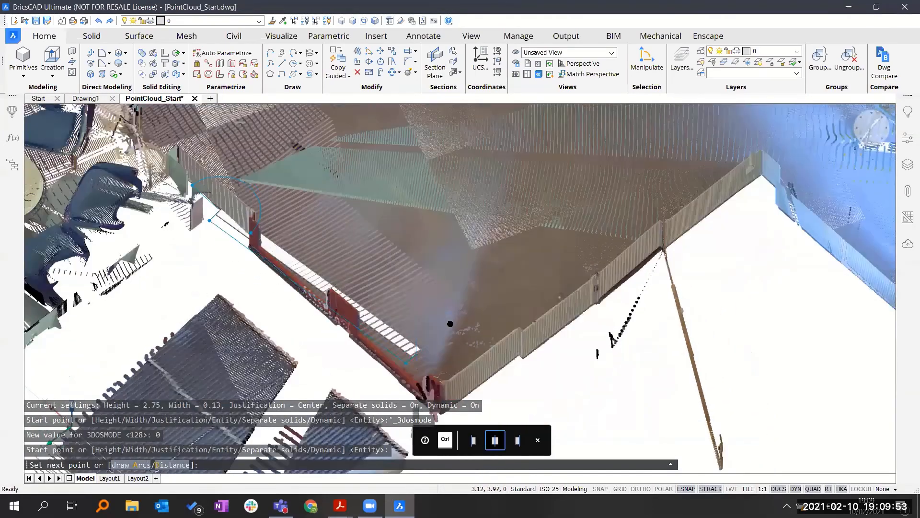
middle_drag(422, 394, 450, 361)
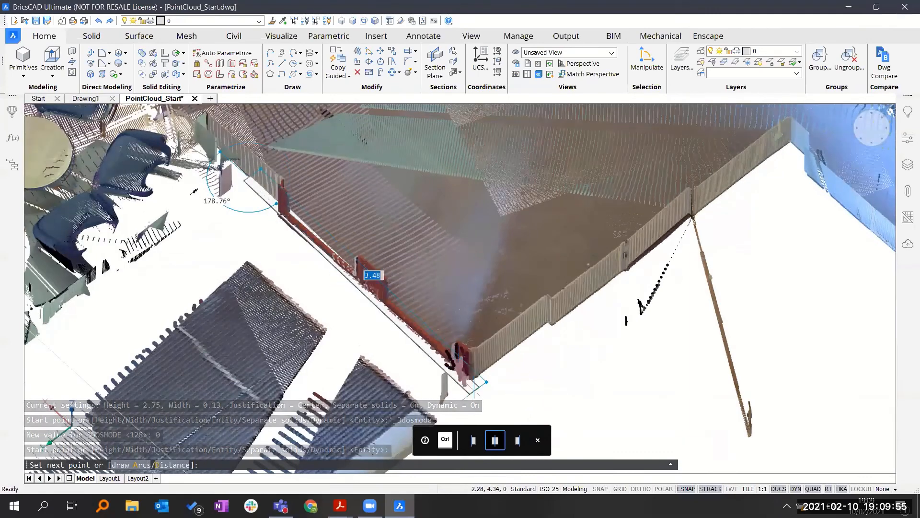
key(ctrl)
key(ctrl)
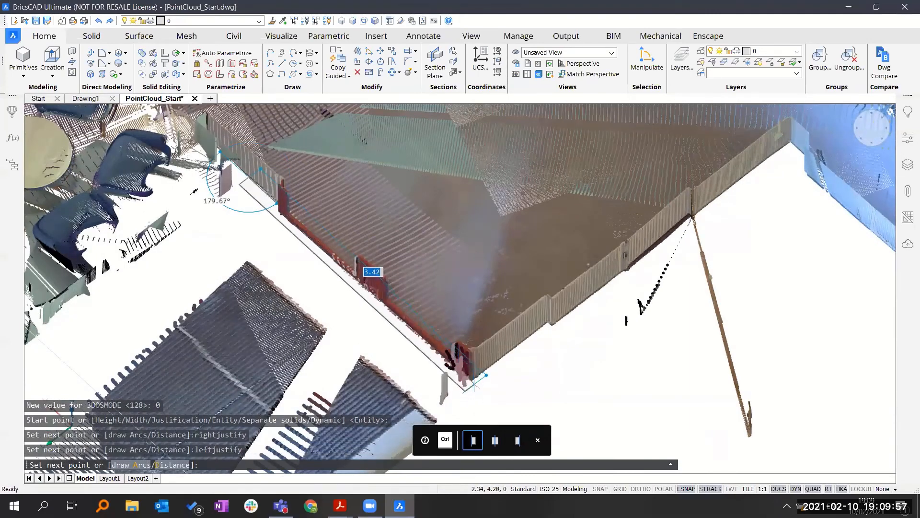
click(473, 386)
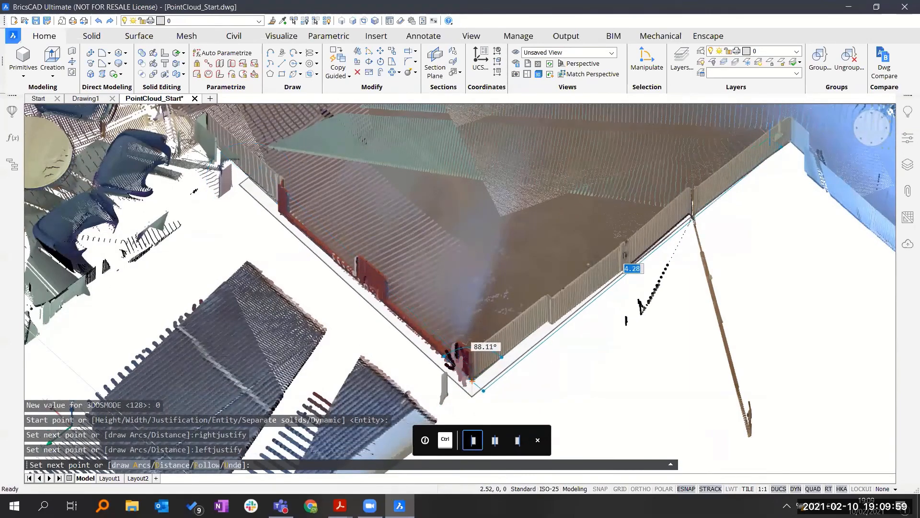
Step: Continue the wall about 4.3 m along the beige ribbed wall, past the light blue wall near the origin, and along the adjoining window bay
click(789, 143)
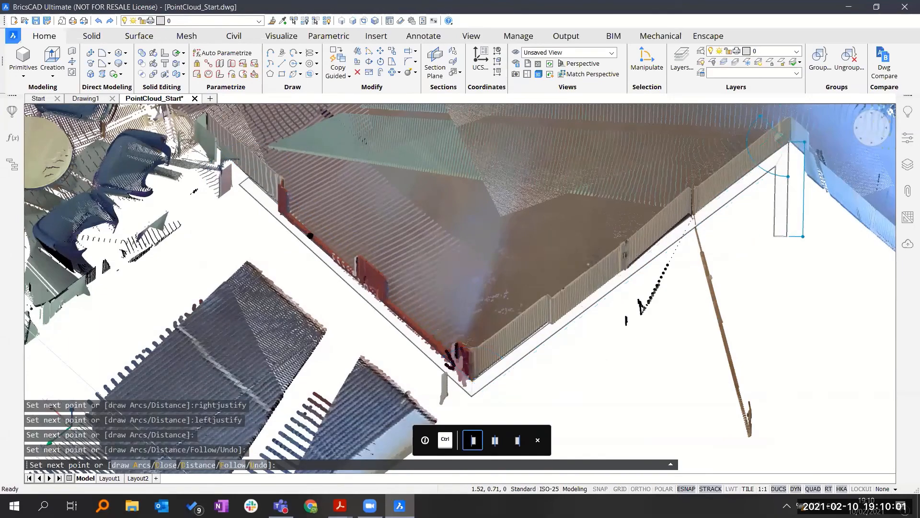
middle_drag(787, 237, 301, 232)
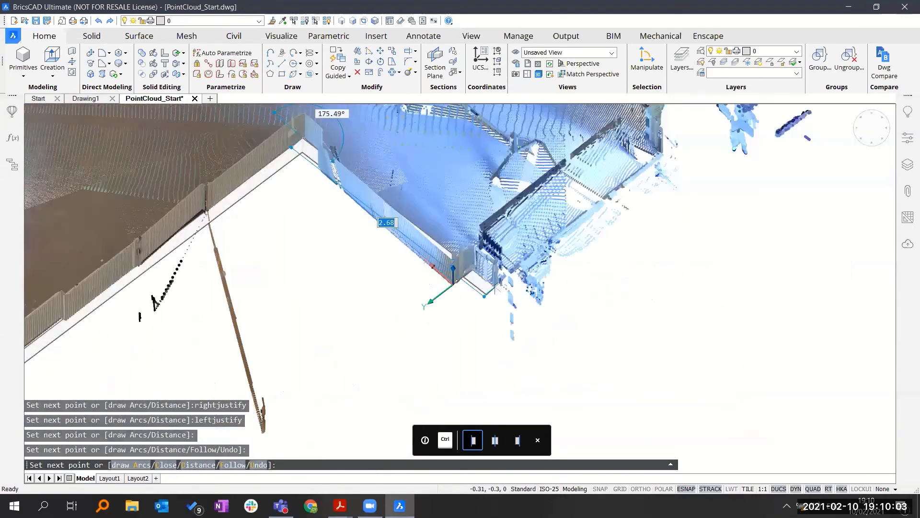
click(484, 295)
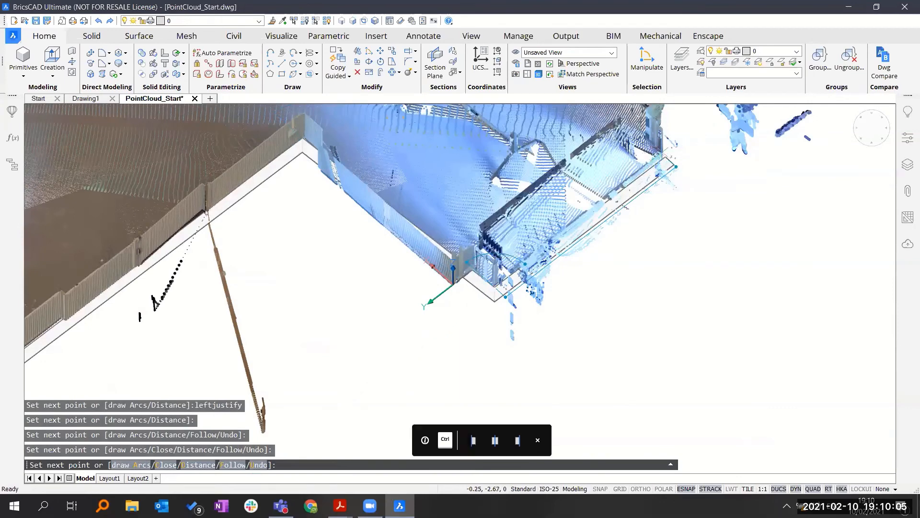
click(666, 155)
Step: Continue the wall around the next recess and along the second window bay, and finish the polysolid with a height of 2.75
middle_drag(535, 273, 373, 472)
click(453, 286)
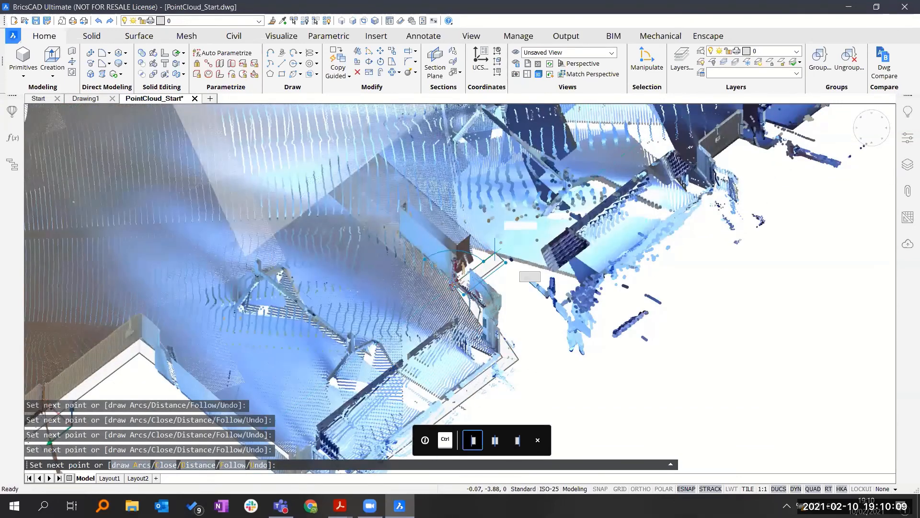
click(496, 252)
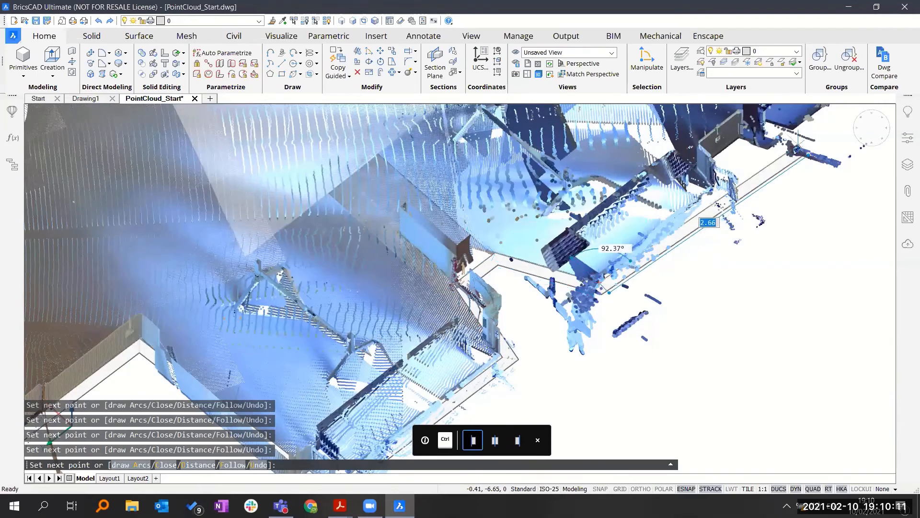
key(Return)
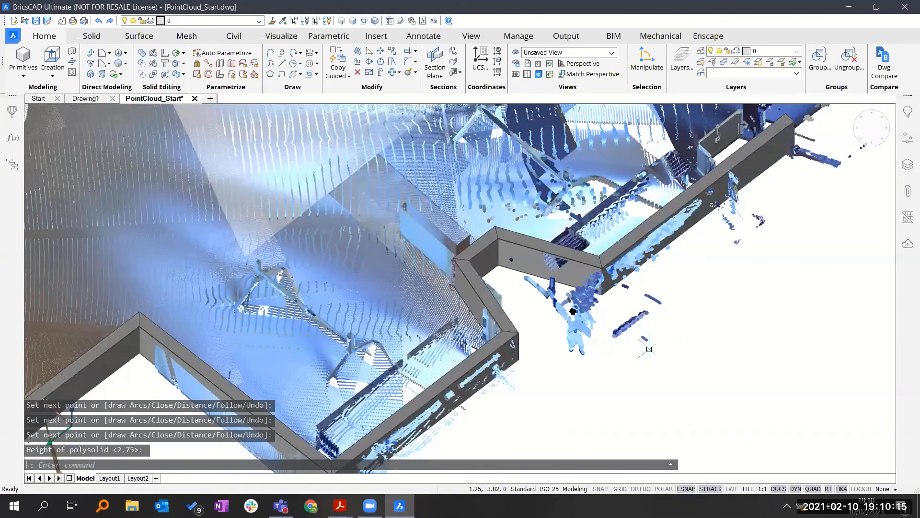
Step: Turn off the section plane's clip display to show the complete building point cloud with the new walls
scroll(649, 349, down, 4)
middle_drag(611, 333, 530, 242)
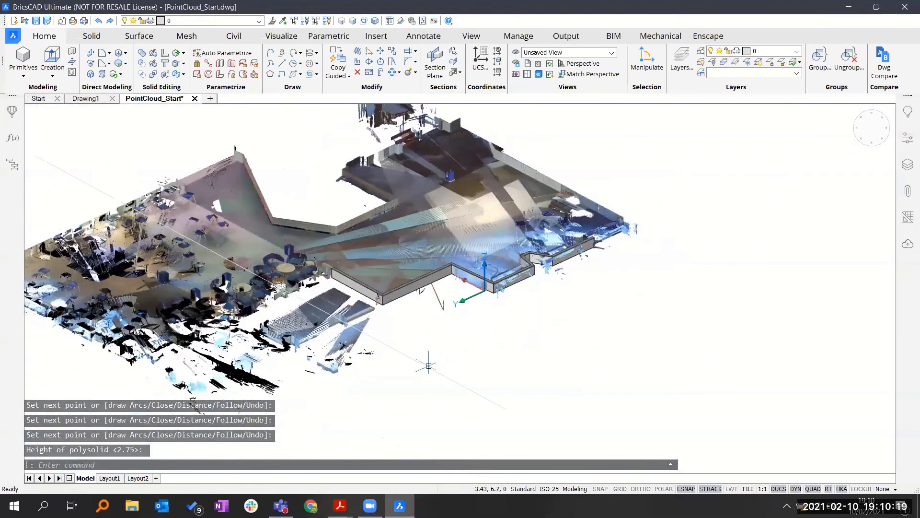
click(446, 363)
shift+middle_drag(555, 365, 465, 377)
shift+middle_drag(581, 359, 594, 373)
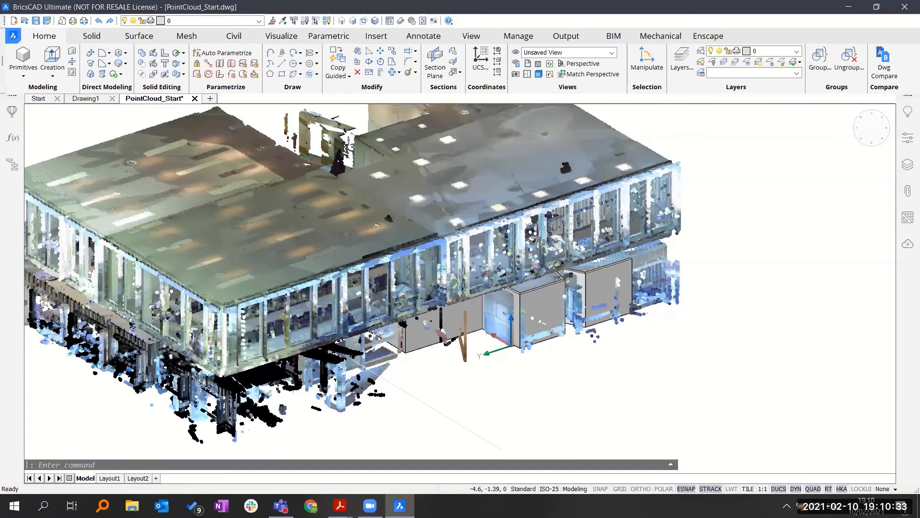
Step: Examine the modelled walls against the full building point cloud from close up and from the ribbed facade side
scroll(594, 369, up, 1)
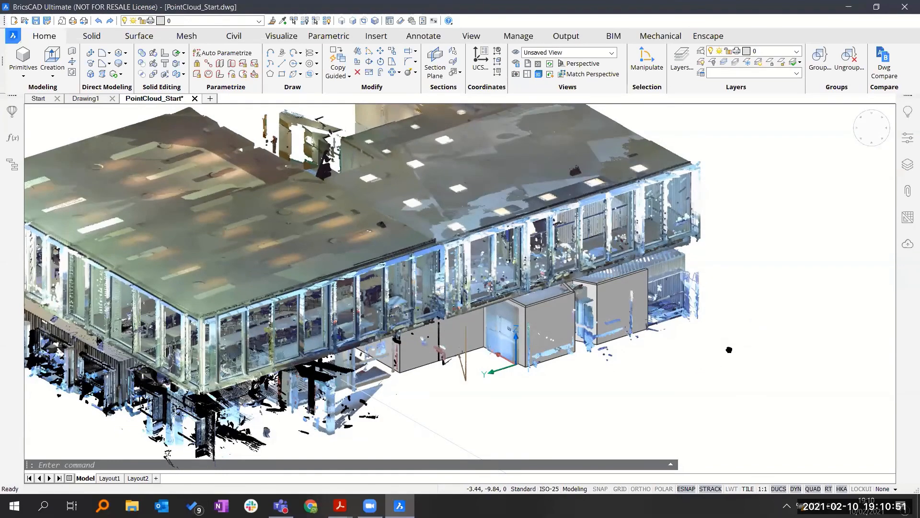
scroll(729, 350, up, 3)
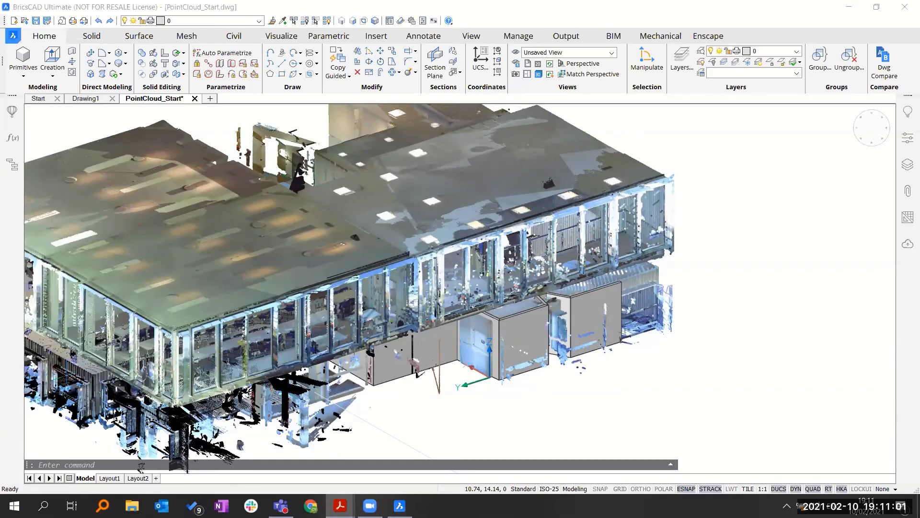
click(613, 421)
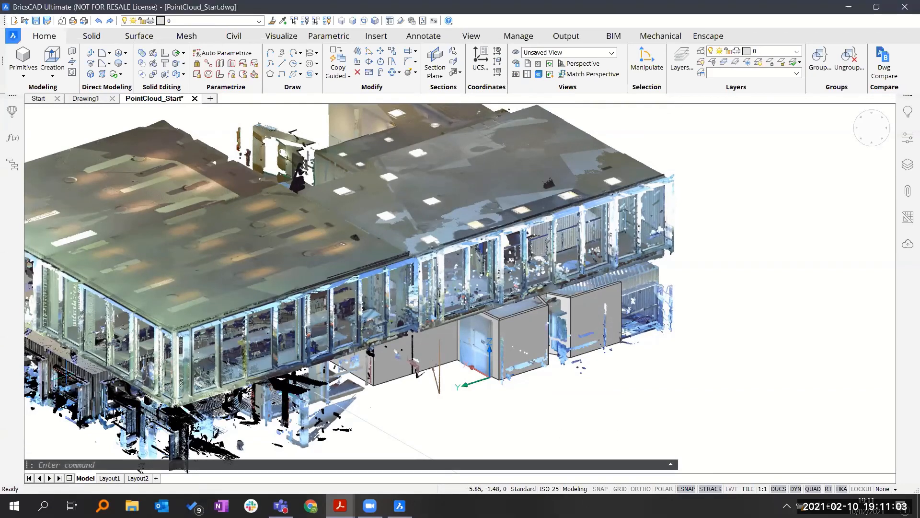
click(583, 407)
shift+middle_drag(570, 416, 368, 410)
scroll(479, 432, down, 3)
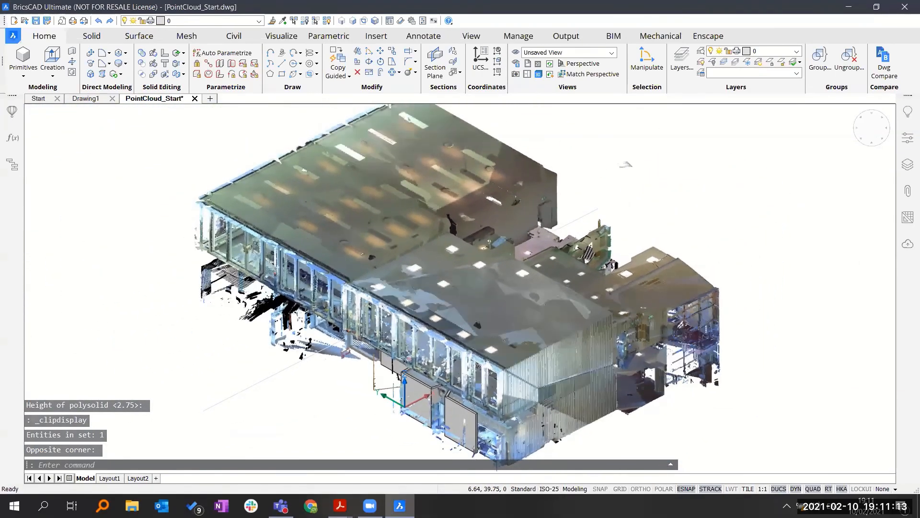